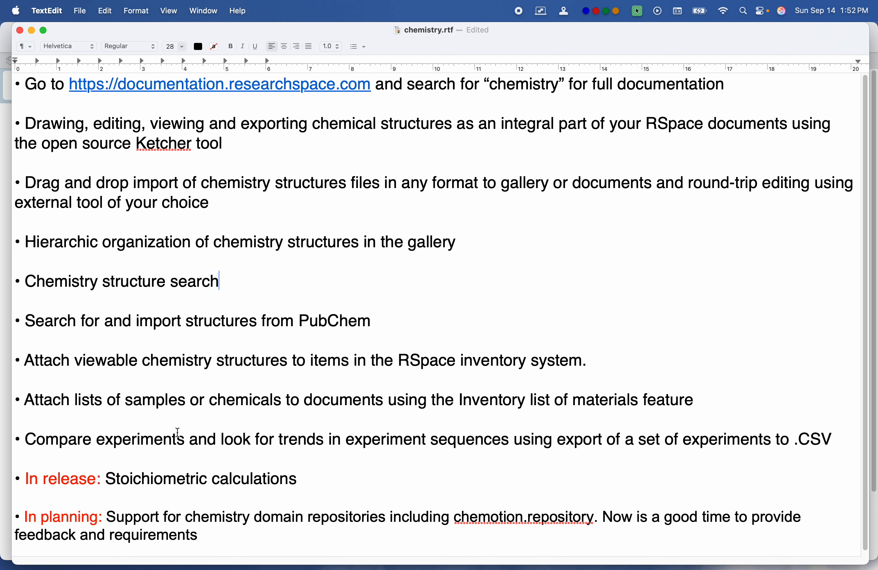
Step: Replace the dot in "chemotion.repository" with a space in the last bullet of the notes
{"action": "scroll", "coordinate": [178, 433], "scroll_direction": "down", "scroll_amount": 1}
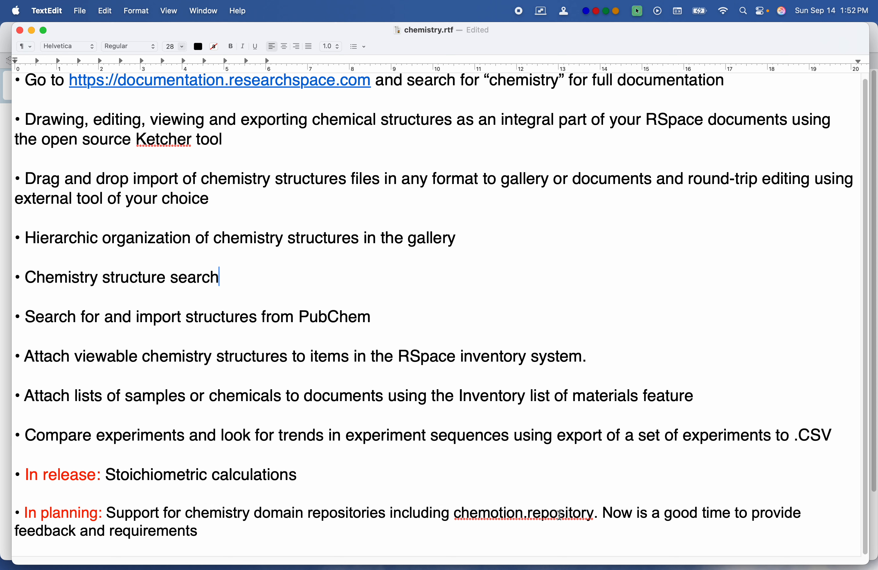
{"action": "left_click", "coordinate": [530, 515]}
{"action": "key", "text": "BackSpace"}
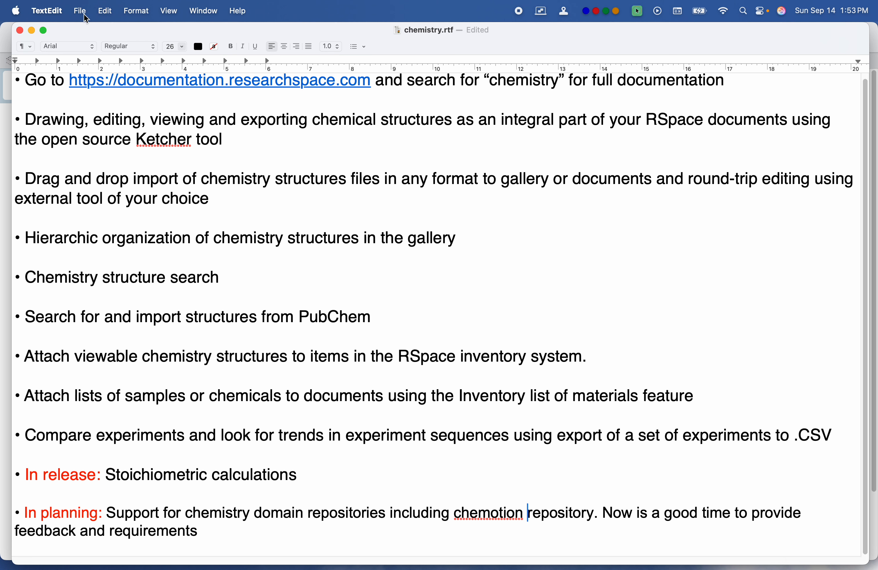
Step: Switch to RSpace in Safari and open the "chemistry examples" document for editing
{"action": "key", "text": "super+m"}
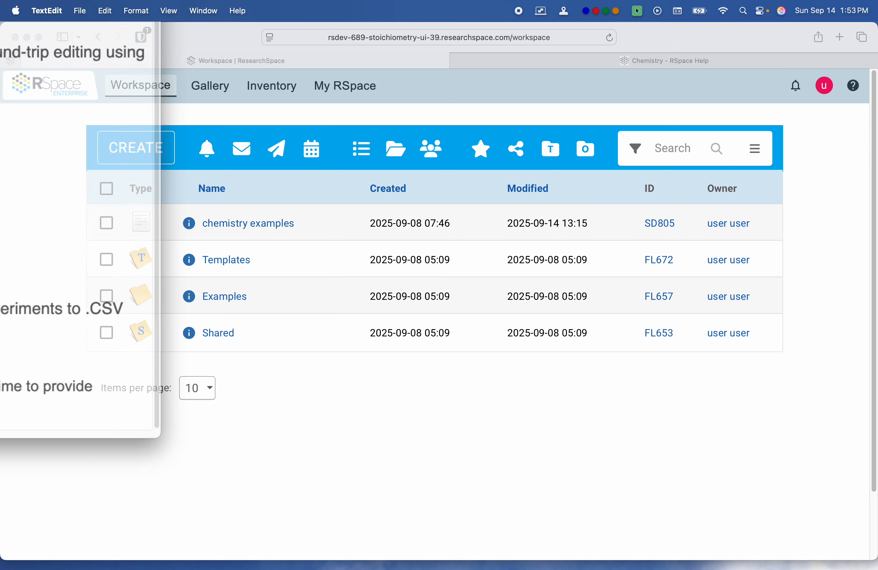
{"action": "left_click", "coordinate": [198, 450]}
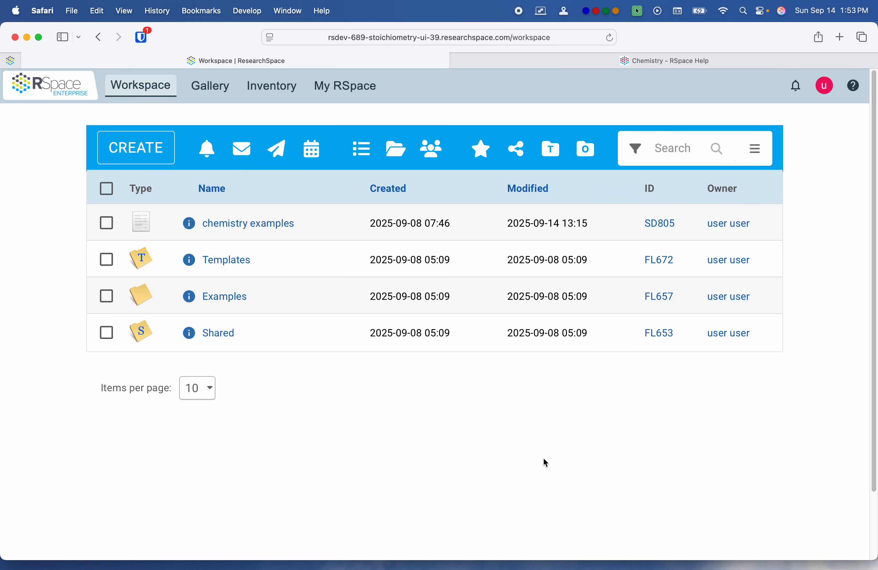
{"action": "left_click", "coordinate": [240, 224]}
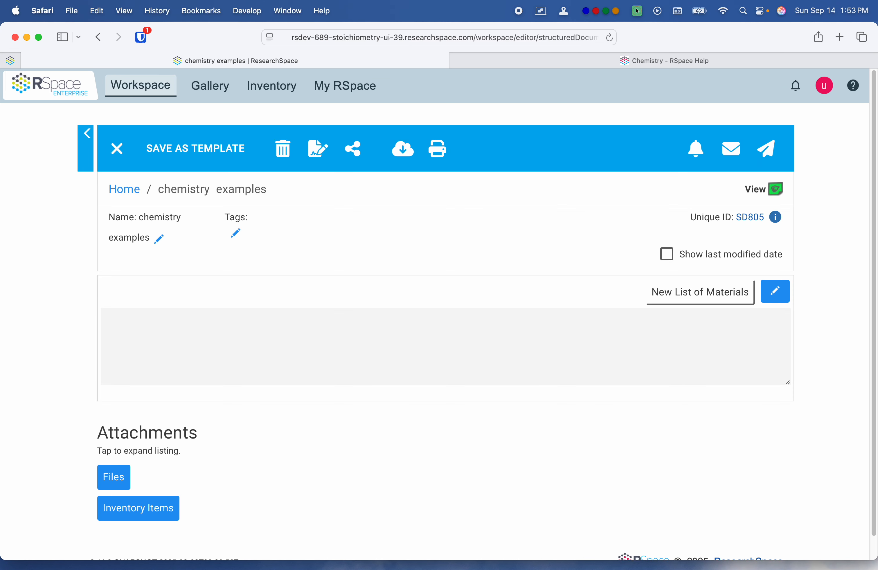
{"action": "left_click", "coordinate": [778, 296]}
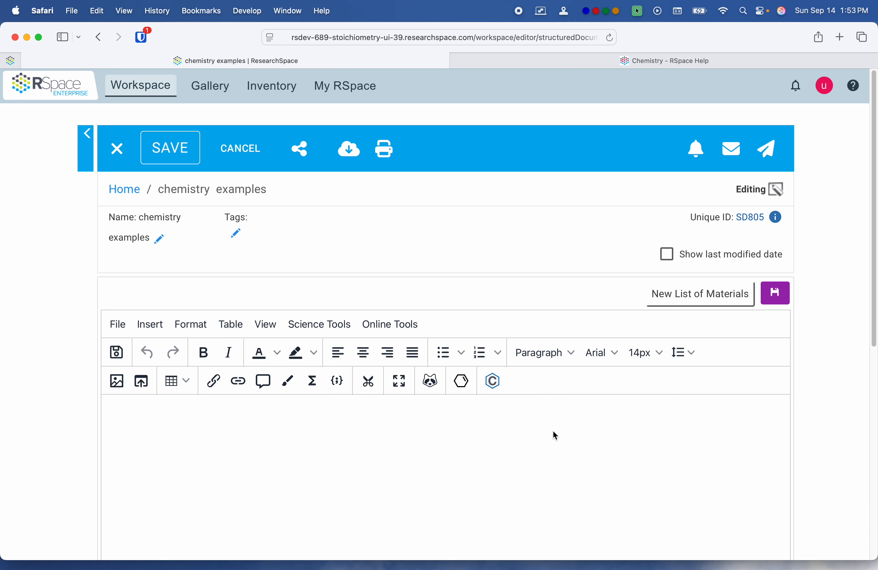
{"action": "scroll", "coordinate": [50, 394], "scroll_direction": "down", "scroll_amount": 1}
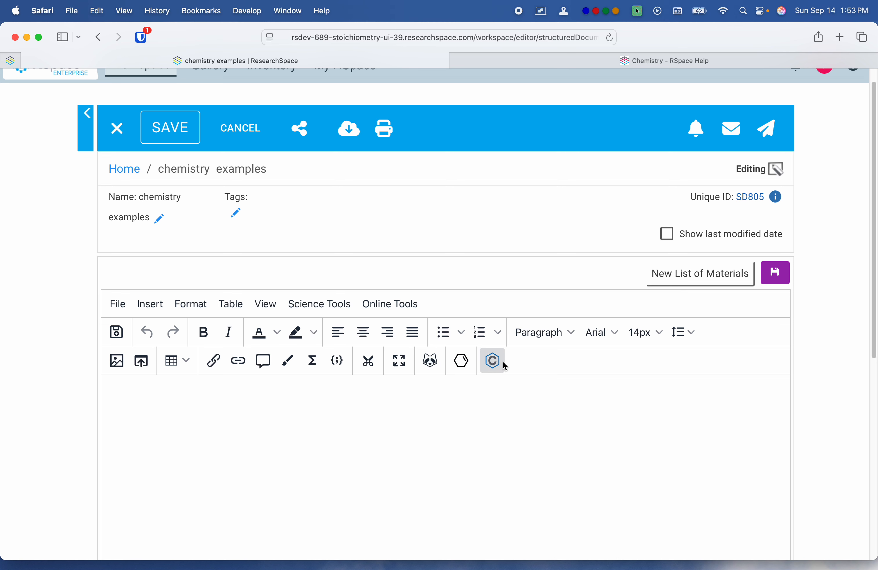
{"action": "scroll", "coordinate": [851, 167], "scroll_direction": "up", "scroll_amount": 1}
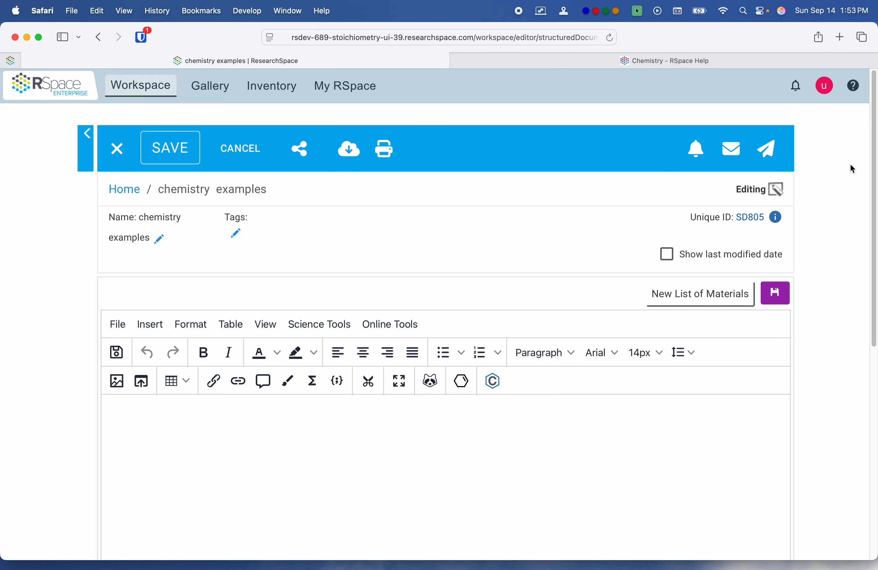
Step: Go to the account's Apps page and review the Chemistry integration's description and setup instructions
{"action": "left_click", "coordinate": [831, 93]}
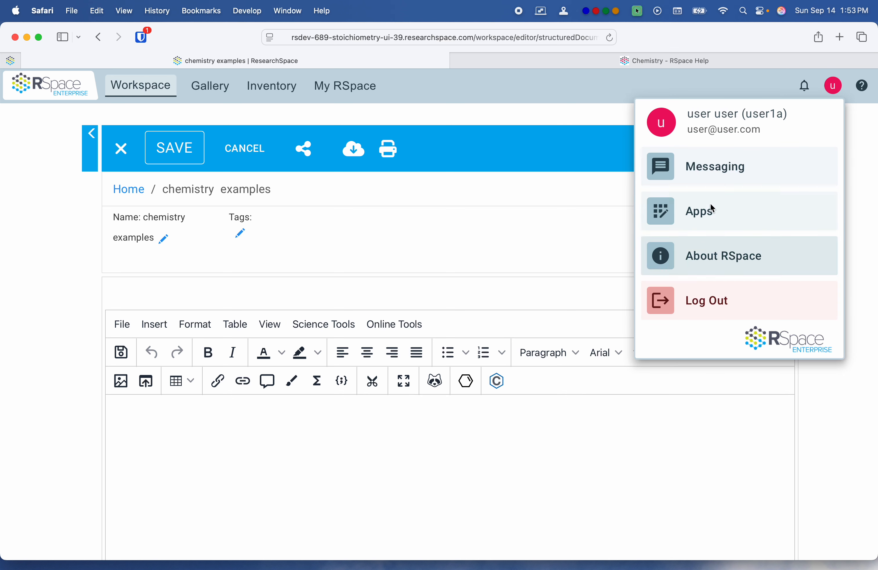
{"action": "left_click", "coordinate": [712, 212]}
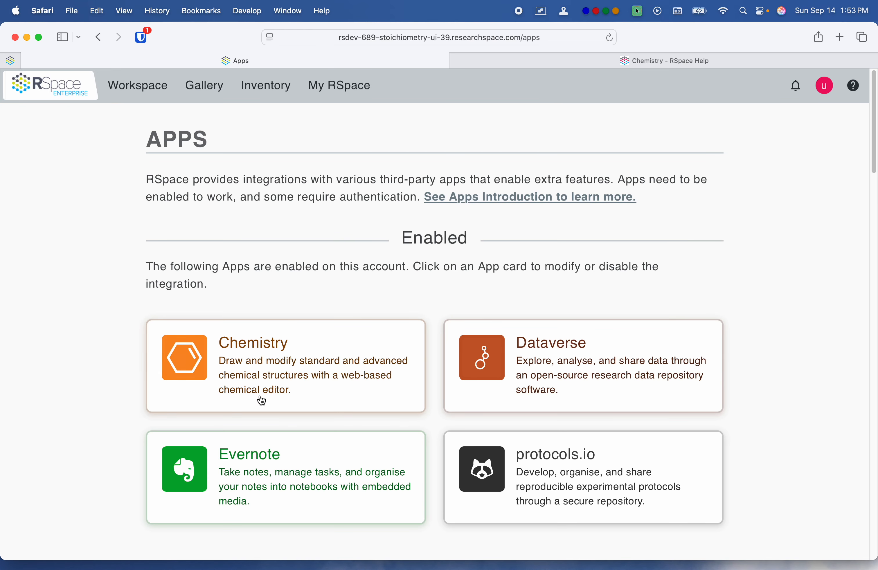
{"action": "left_click", "coordinate": [288, 394]}
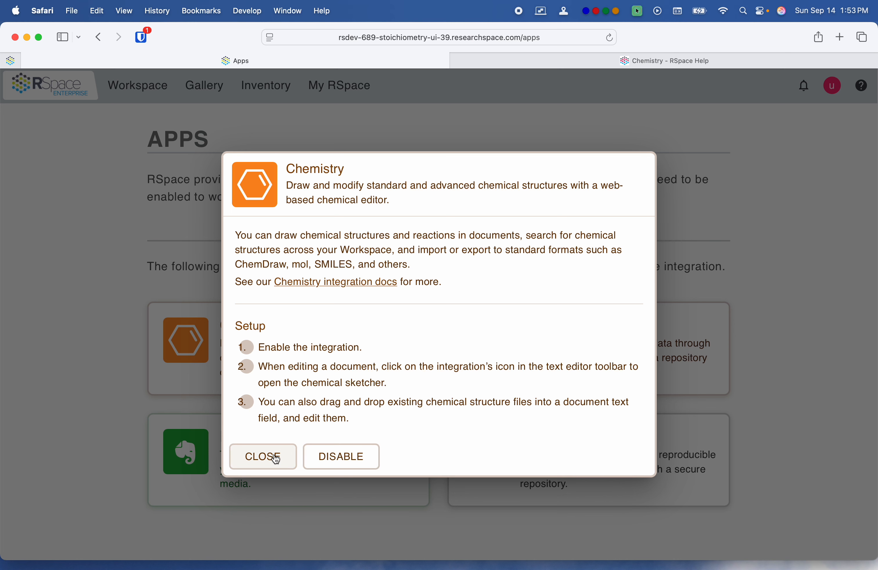
{"action": "left_click", "coordinate": [264, 457]}
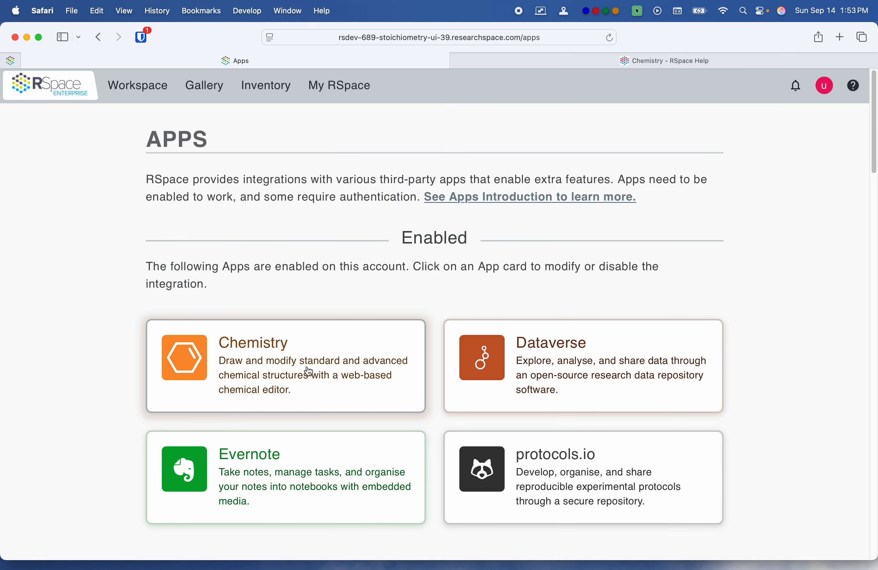
Step: Return to the Workspace and reopen the "chemistry examples" document
{"action": "left_click", "coordinate": [138, 89]}
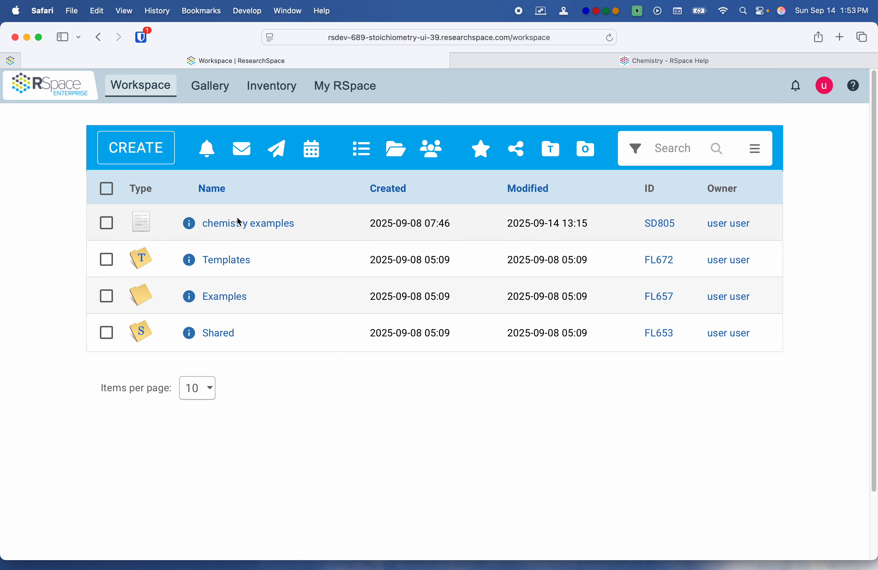
{"action": "left_click", "coordinate": [140, 158]}
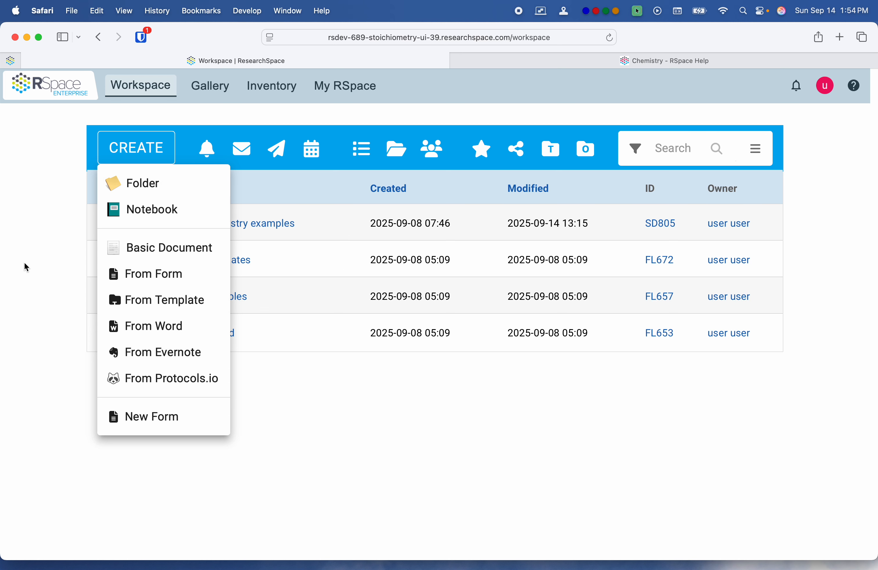
{"action": "left_click", "coordinate": [49, 250]}
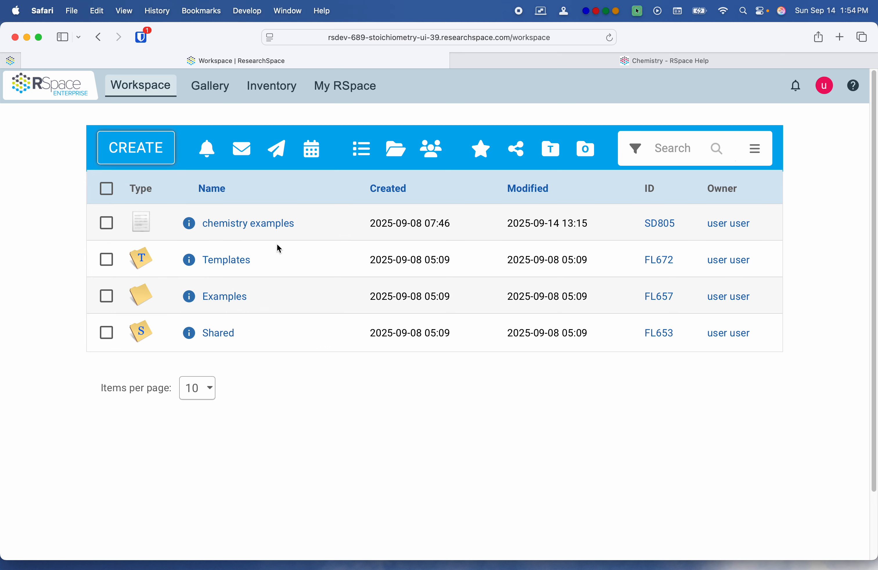
{"action": "left_click", "coordinate": [271, 227]}
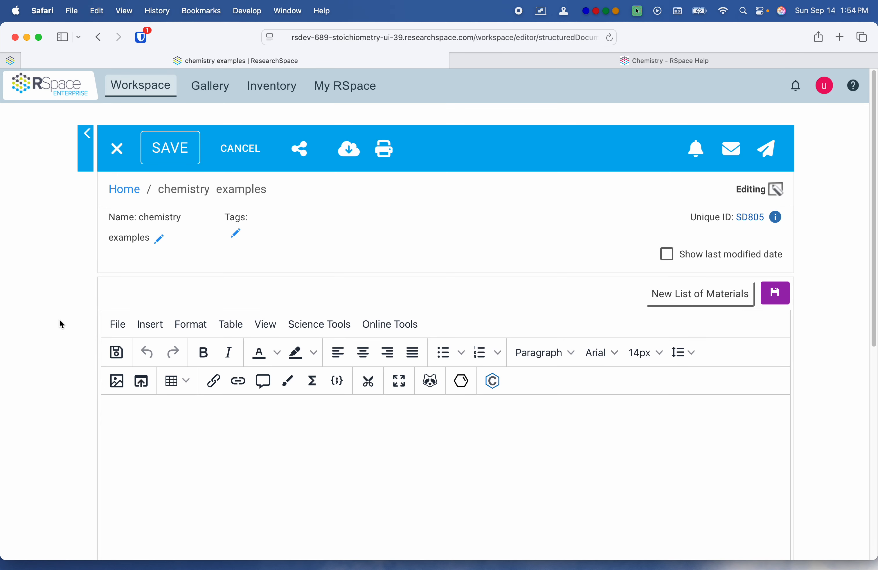
Step: Draw a two-carbon structure (H3C–CH3) in the Ketcher editor and insert it into the document
{"action": "scroll", "coordinate": [184, 402], "scroll_direction": "down", "scroll_amount": 1}
{"action": "scroll", "coordinate": [36, 307], "scroll_direction": "down", "scroll_amount": 4}
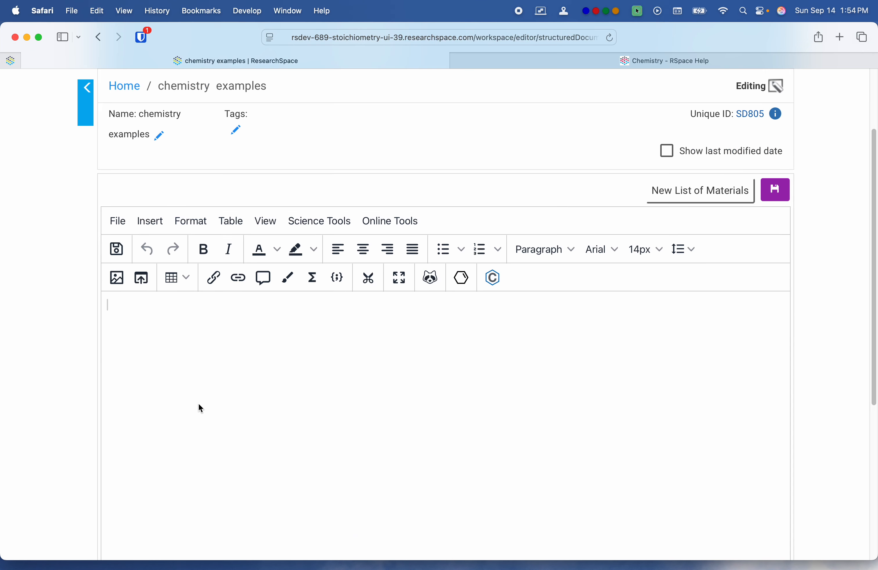
{"action": "left_click", "coordinate": [361, 381]}
{"action": "left_click", "coordinate": [463, 280]}
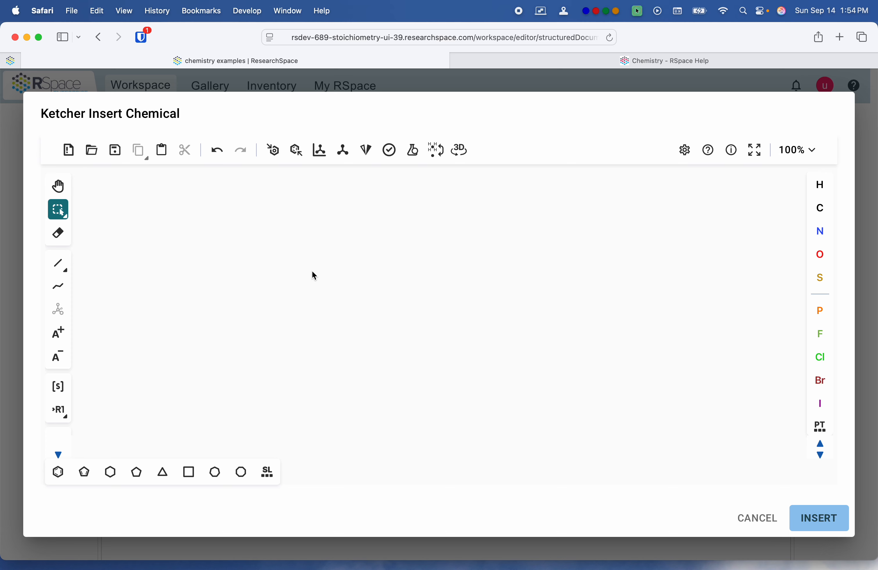
{"action": "left_click", "coordinate": [821, 207]}
{"action": "left_click", "coordinate": [220, 353]}
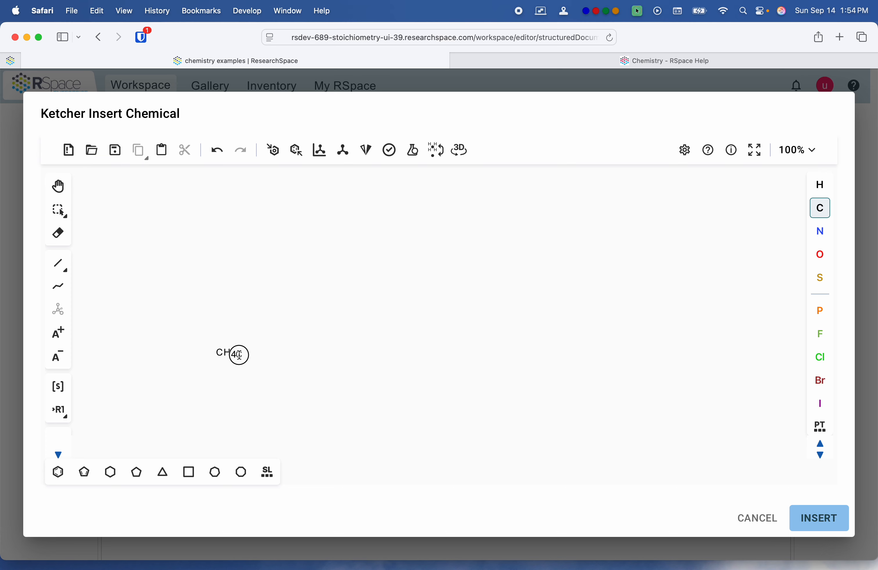
{"action": "left_click_drag", "start_coordinate": [239, 355], "coordinate": [286, 342]}
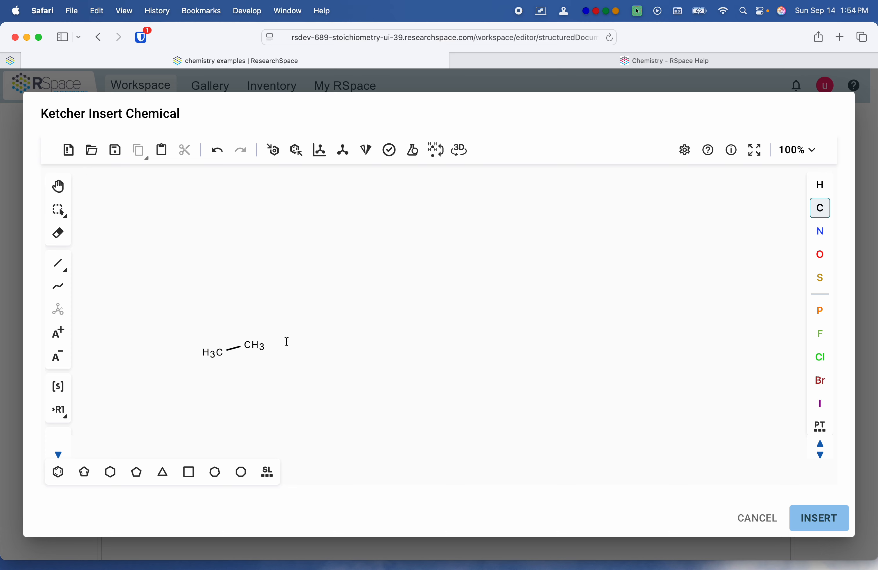
{"action": "left_click", "coordinate": [814, 522]}
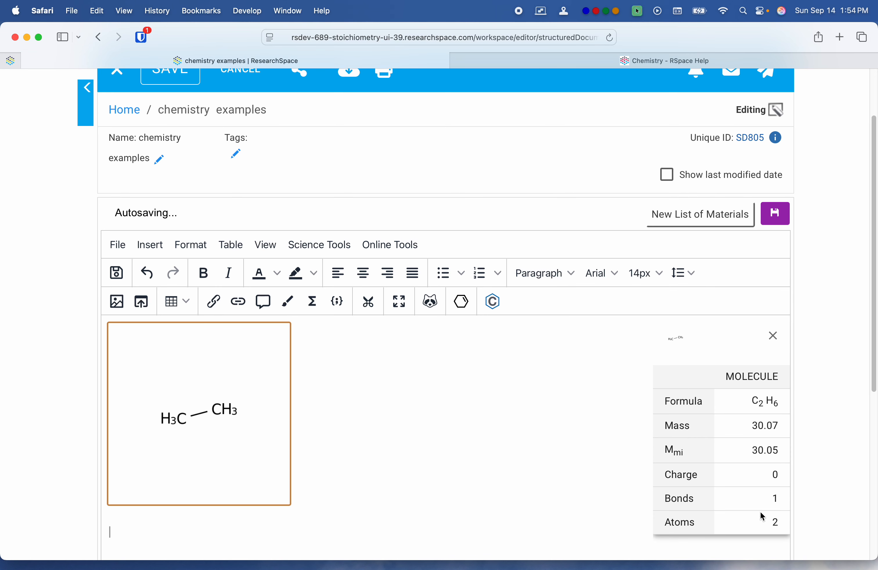
{"action": "left_click", "coordinate": [774, 336]}
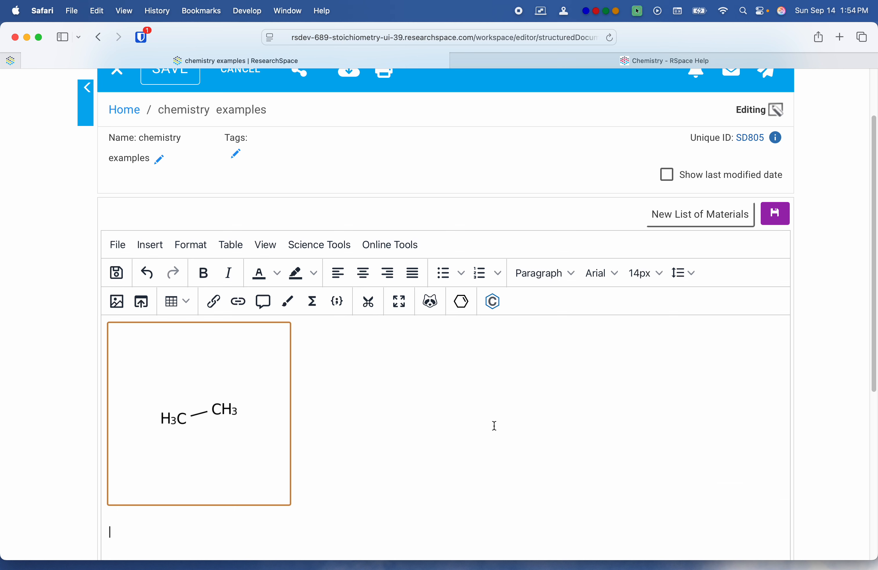
Step: Edit the inserted structure in Ketcher, replacing one CH3 group with Cl, and put the modified structure back into the document
{"action": "scroll", "coordinate": [494, 426], "scroll_direction": "down", "scroll_amount": 1}
{"action": "left_click", "coordinate": [491, 416]}
{"action": "left_click", "coordinate": [286, 421]}
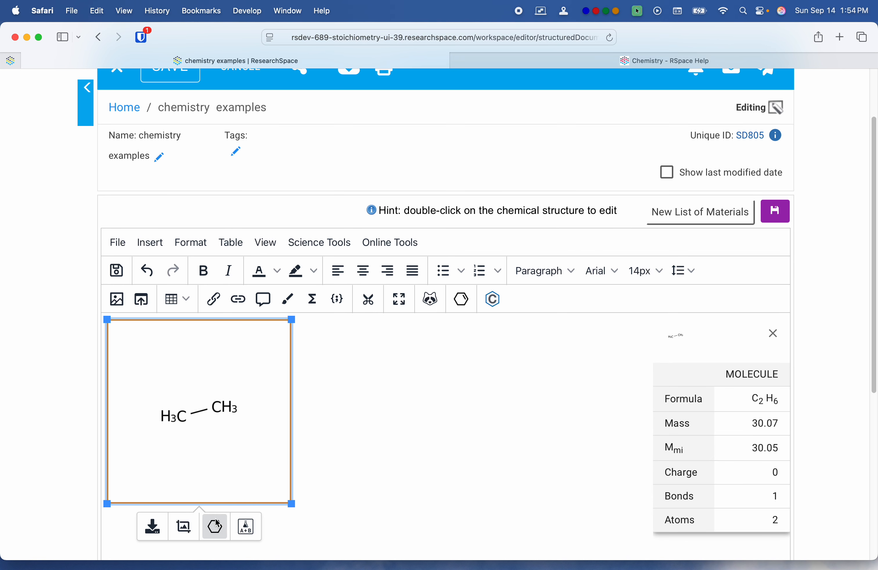
{"action": "left_click", "coordinate": [216, 528]}
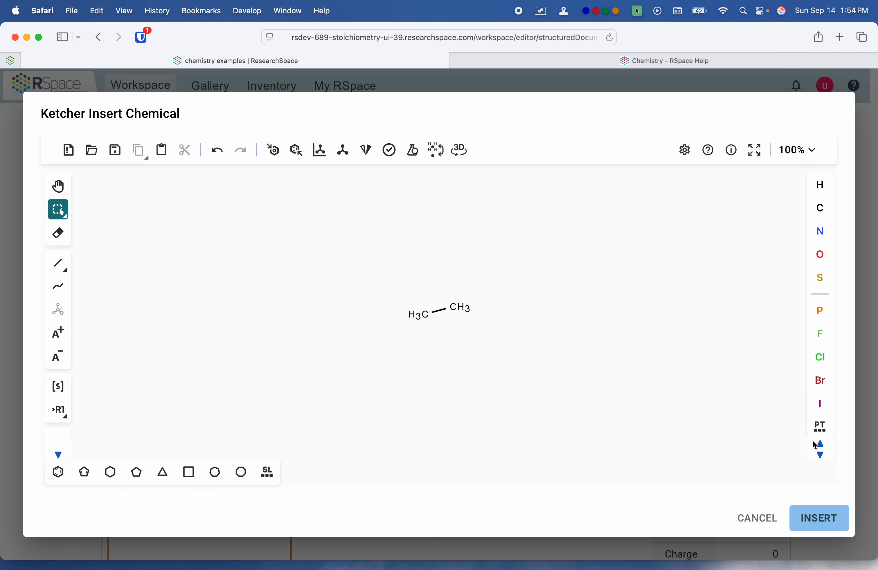
{"action": "left_click", "coordinate": [821, 357]}
{"action": "left_click", "coordinate": [467, 309]}
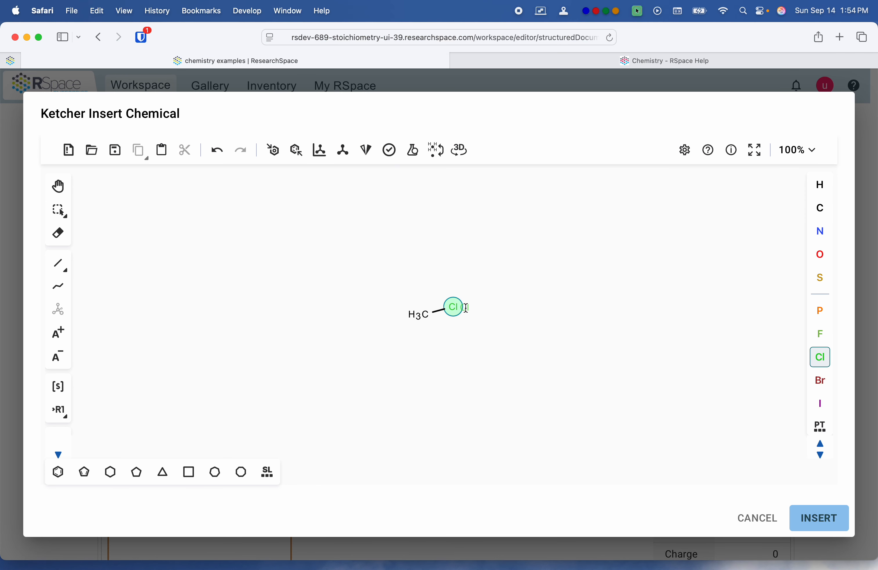
{"action": "left_click", "coordinate": [814, 518]}
{"action": "scroll", "coordinate": [523, 400], "scroll_direction": "down", "scroll_amount": 3}
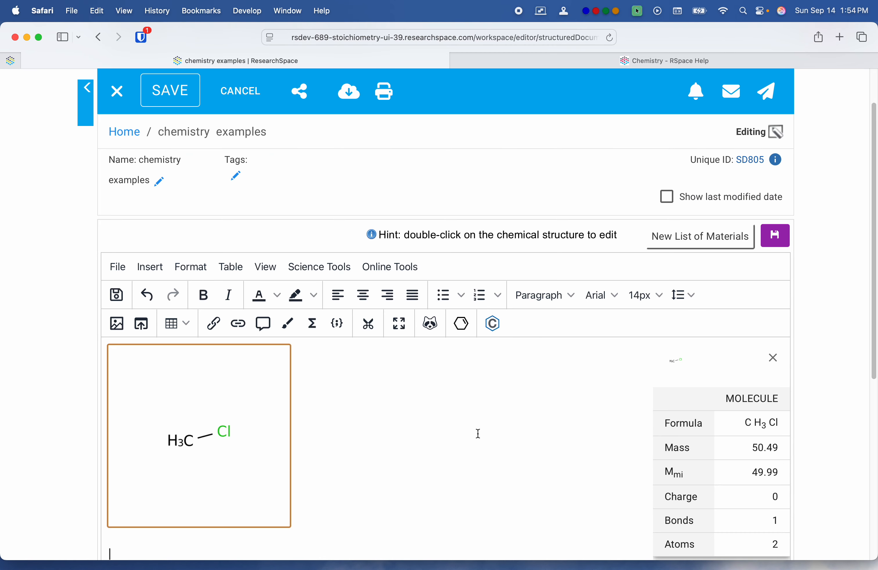
{"action": "scroll", "coordinate": [406, 398], "scroll_direction": "down", "scroll_amount": 1}
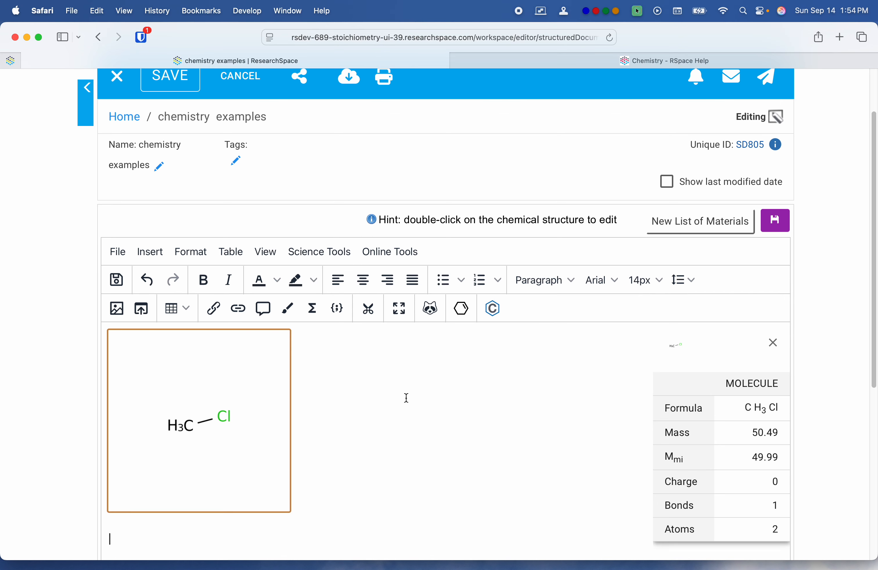
{"action": "left_click", "coordinate": [773, 344]}
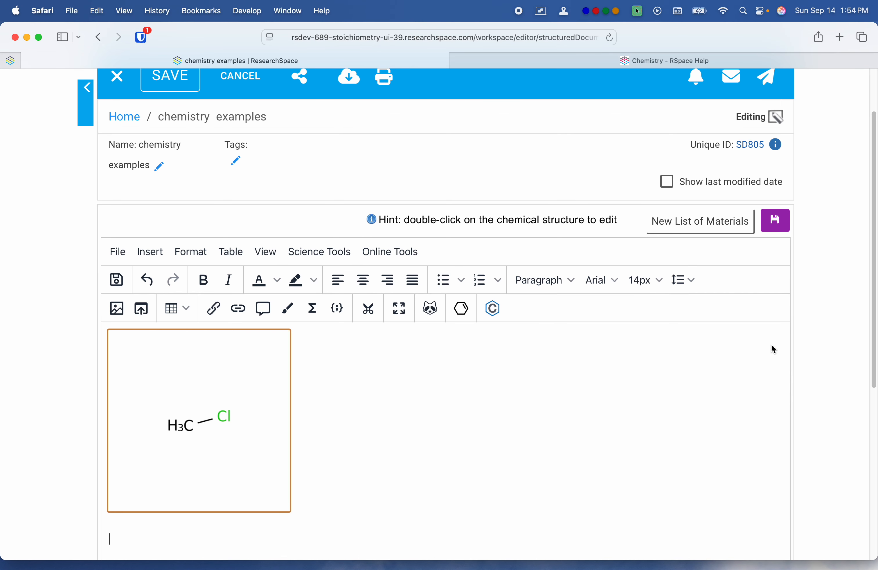
Step: Reopen the H3C–Cl structure in Ketcher and delete it from the canvas
{"action": "left_click", "coordinate": [256, 443]}
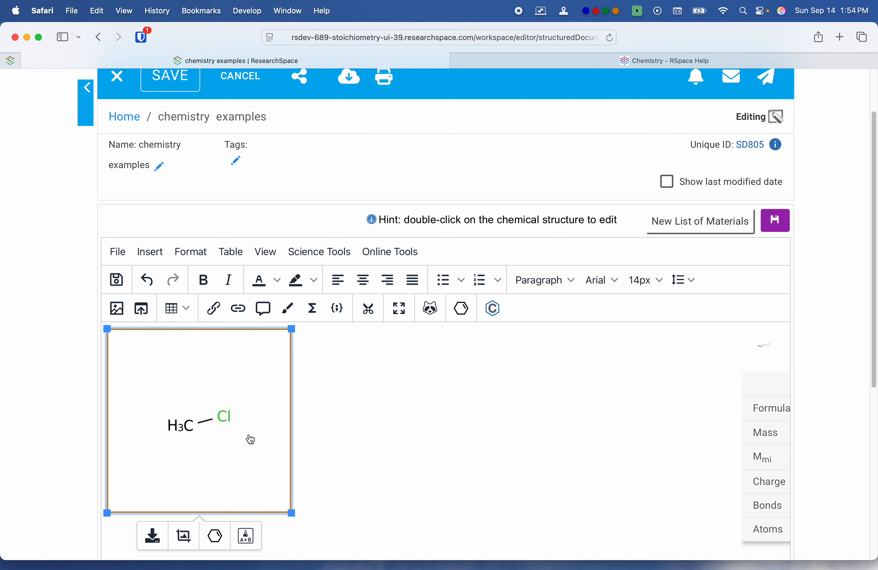
{"action": "left_click", "coordinate": [215, 536]}
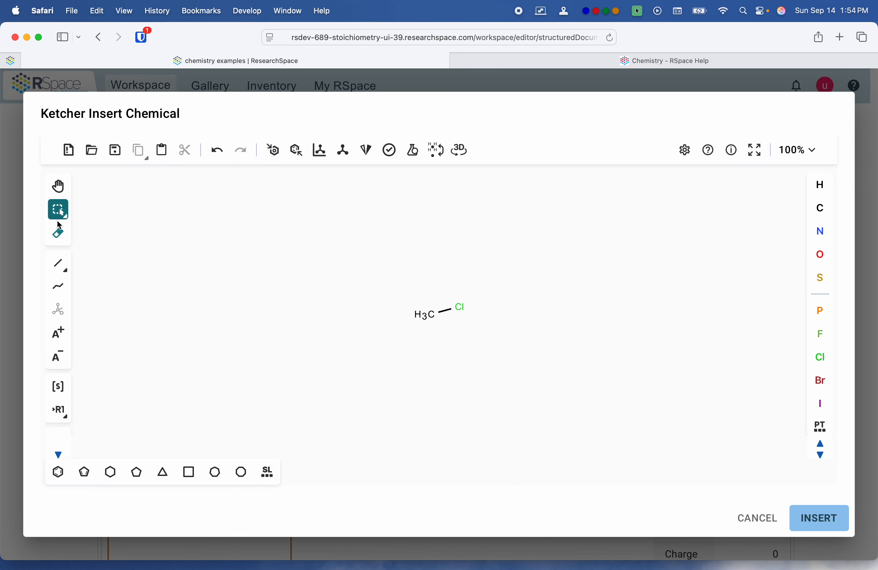
{"action": "left_click_drag", "start_coordinate": [378, 257], "coordinate": [519, 371]}
{"action": "key", "text": "BackSpace"}
Step: Load the file "Taxane 3D.mol" from the Chemistry Examples folder and place its structure on the Ketcher canvas
{"action": "left_click", "coordinate": [99, 157]}
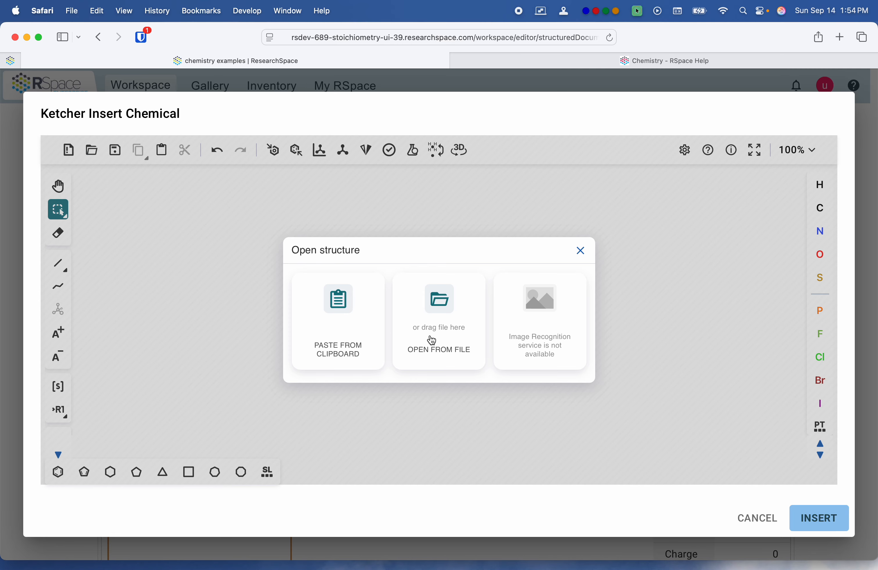
{"action": "left_click", "coordinate": [432, 331]}
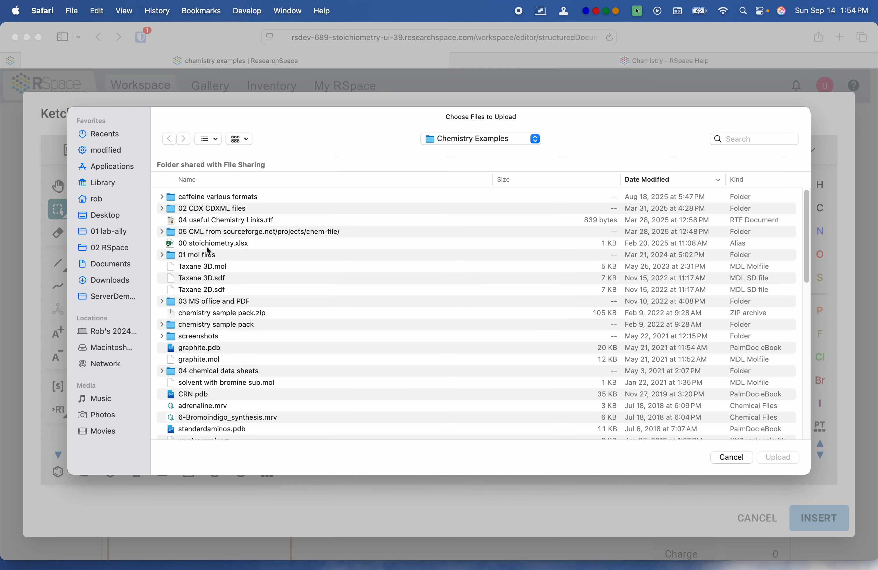
{"action": "left_click", "coordinate": [208, 266]}
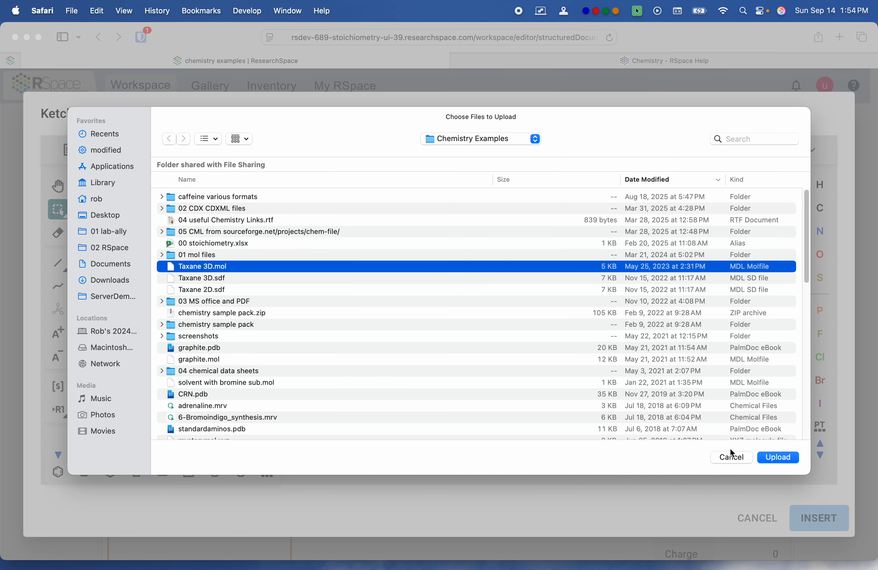
{"action": "left_click", "coordinate": [778, 457]}
{"action": "left_click", "coordinate": [611, 450]}
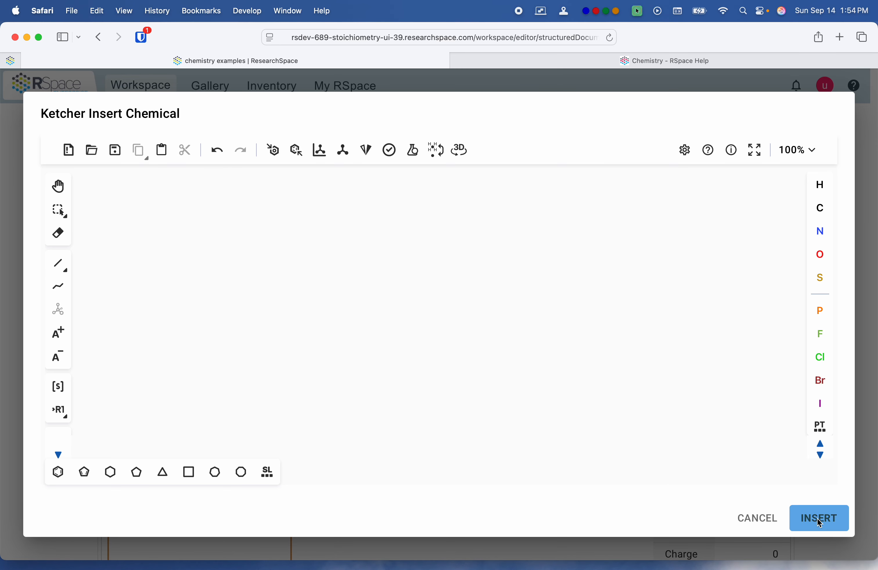
{"action": "left_click", "coordinate": [406, 319]}
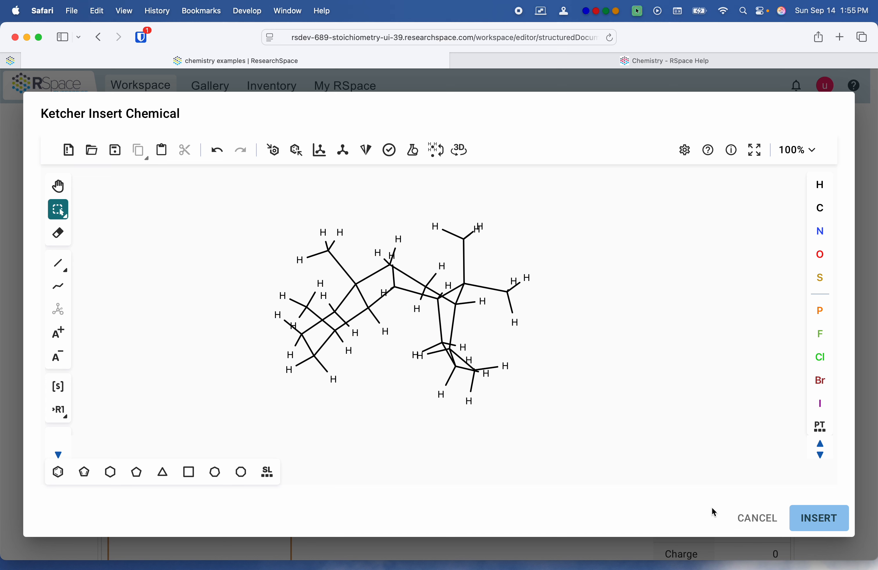
Step: Rotate the taxane structure in the 3D viewer and apply the new orientation to the Ketcher canvas
{"action": "left_click", "coordinate": [459, 152]}
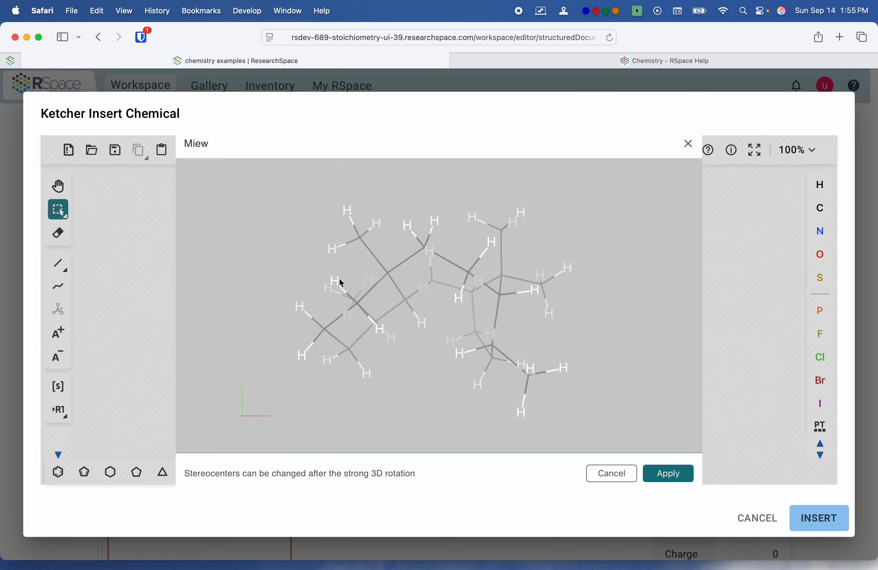
{"action": "left_click_drag", "start_coordinate": [340, 284], "coordinate": [596, 245]}
{"action": "left_click", "coordinate": [669, 474]}
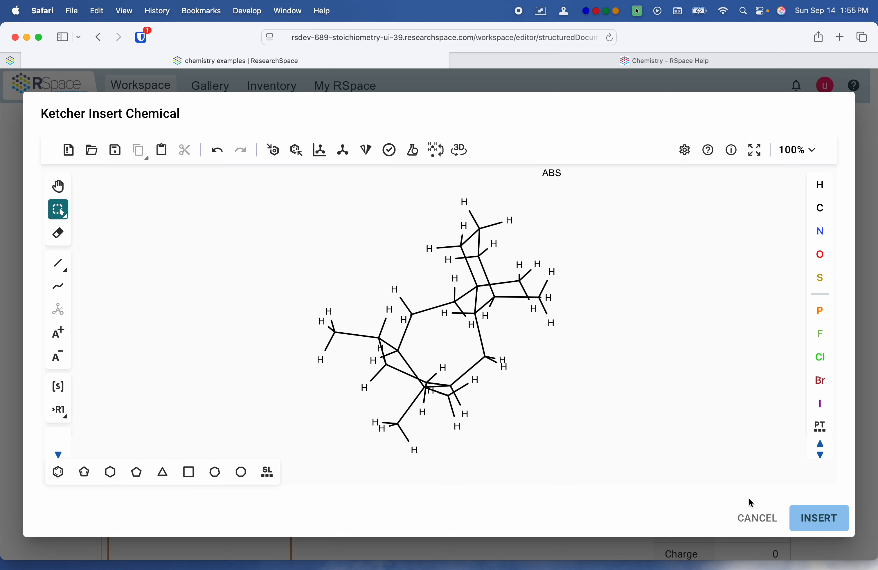
Step: Insert the rotated taxane structure into the document, then save and close the document
{"action": "left_click", "coordinate": [819, 518]}
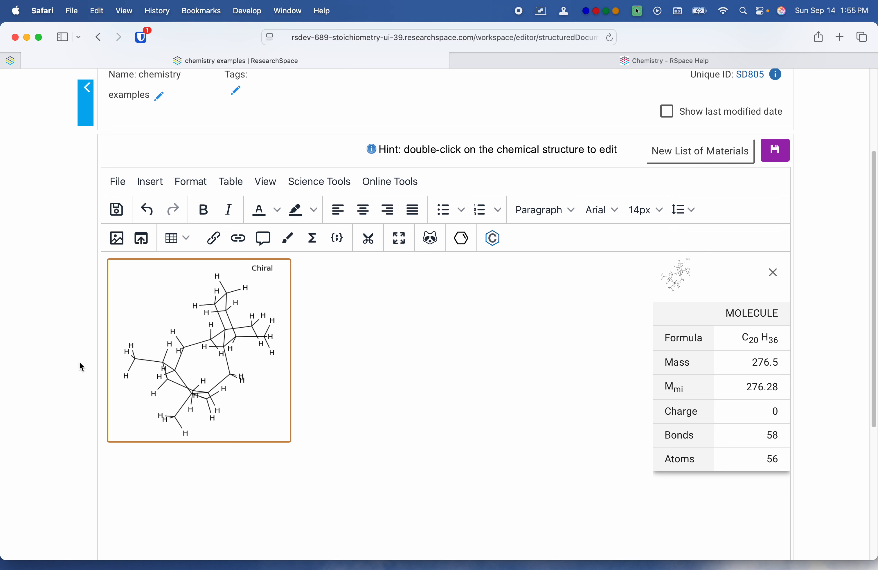
{"action": "left_click", "coordinate": [775, 151]}
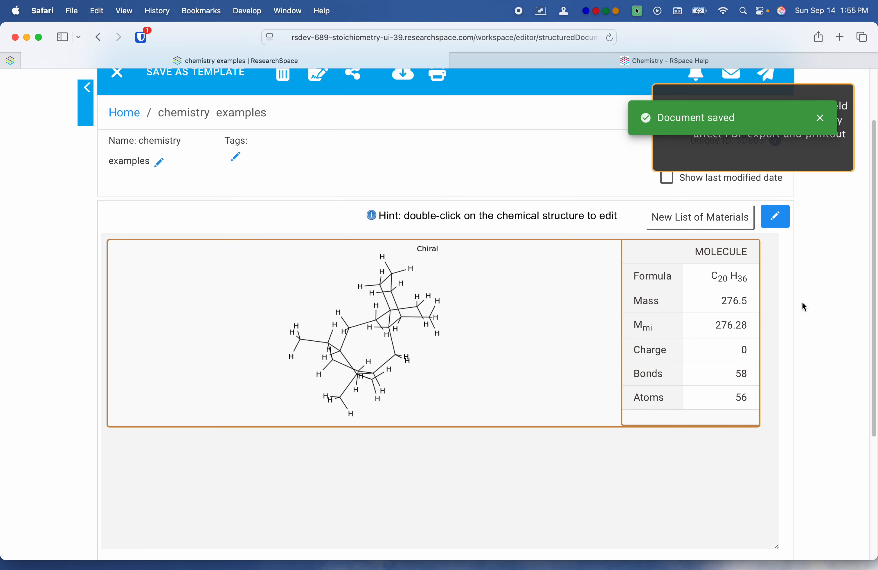
{"action": "left_click", "coordinate": [101, 81]}
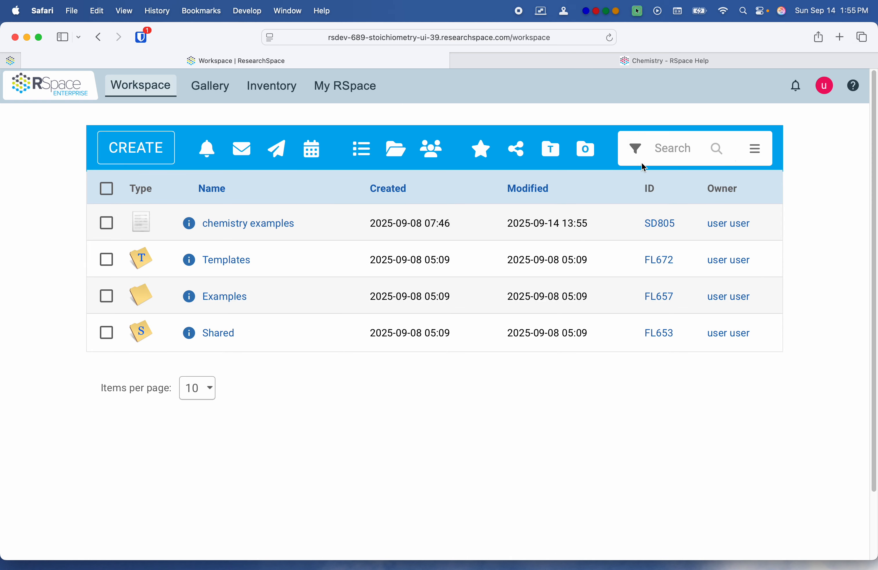
Step: Run a substructure chemistry search of the Workspace using the structure loaded from "Taxane 3D.mol" in the Chemistry Examples folder
{"action": "left_click", "coordinate": [641, 163]}
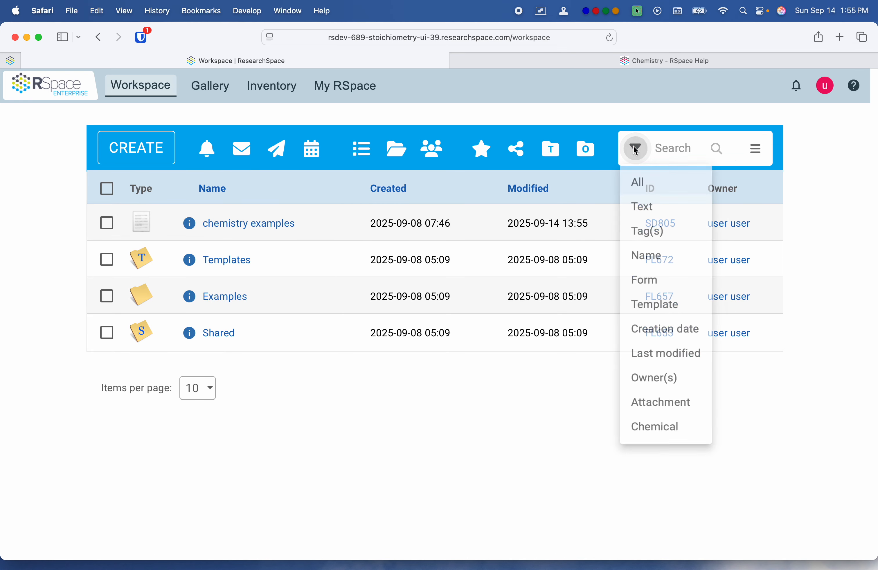
{"action": "left_click", "coordinate": [647, 449]}
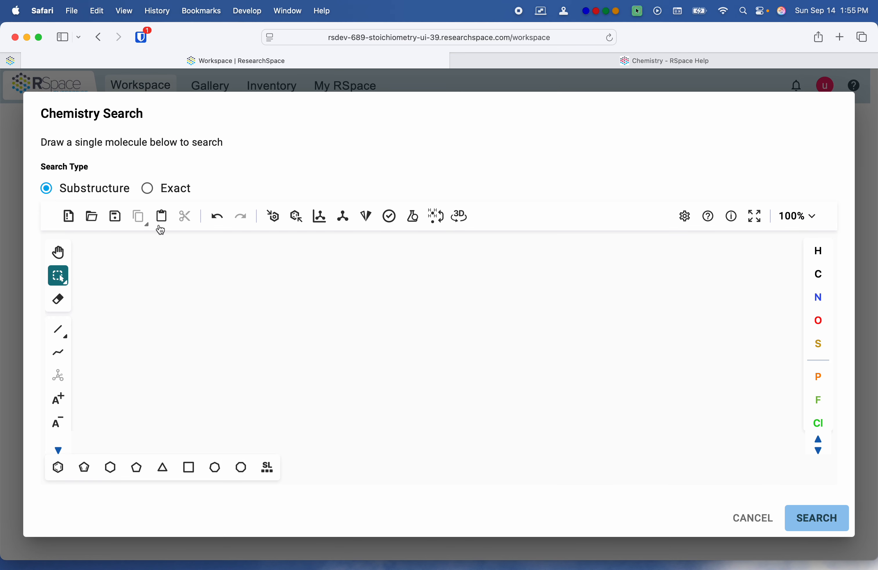
{"action": "left_click", "coordinate": [92, 216]}
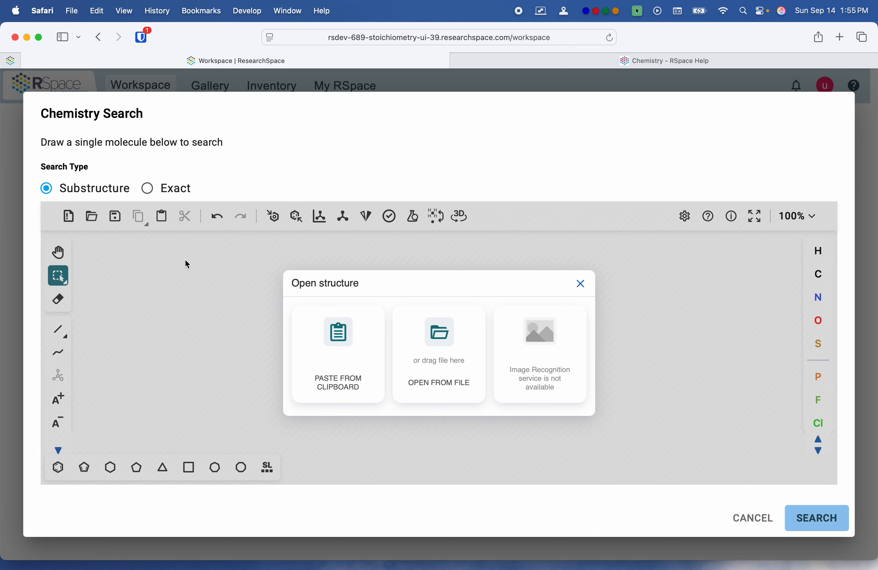
{"action": "left_click", "coordinate": [426, 365]}
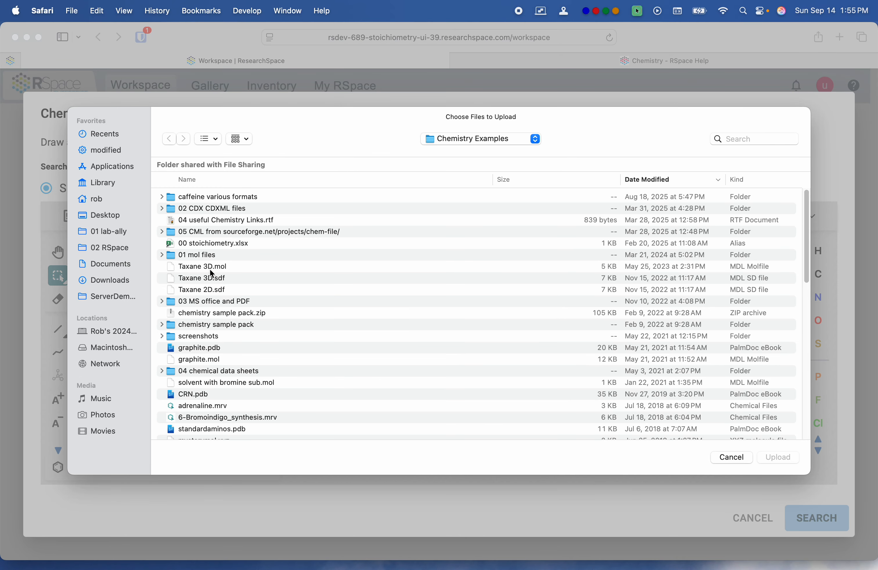
{"action": "left_click", "coordinate": [210, 268]}
{"action": "left_click", "coordinate": [773, 460]}
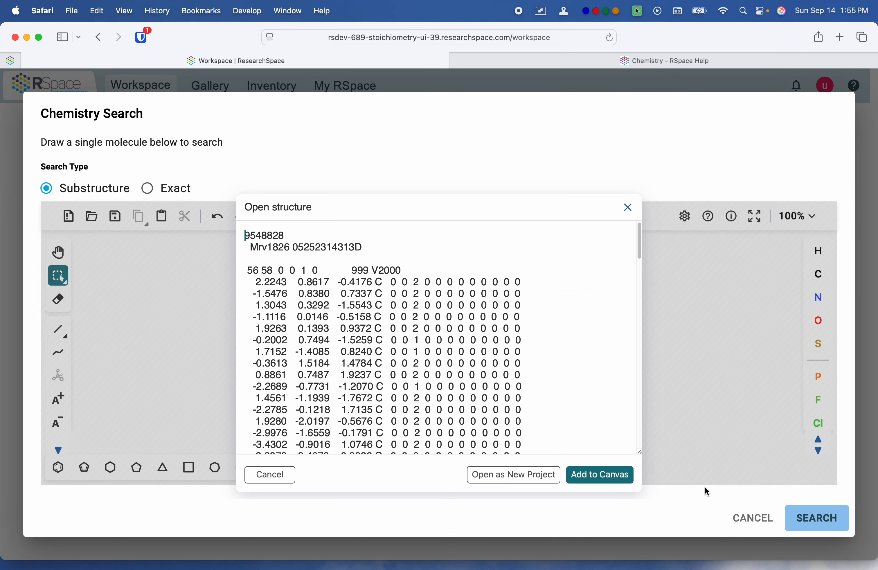
{"action": "left_click", "coordinate": [596, 474]}
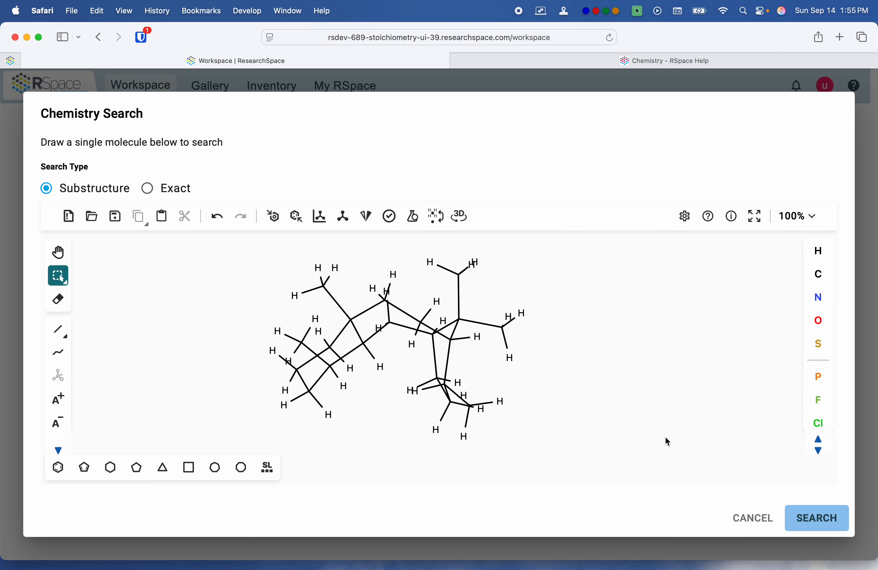
{"action": "left_click", "coordinate": [818, 523]}
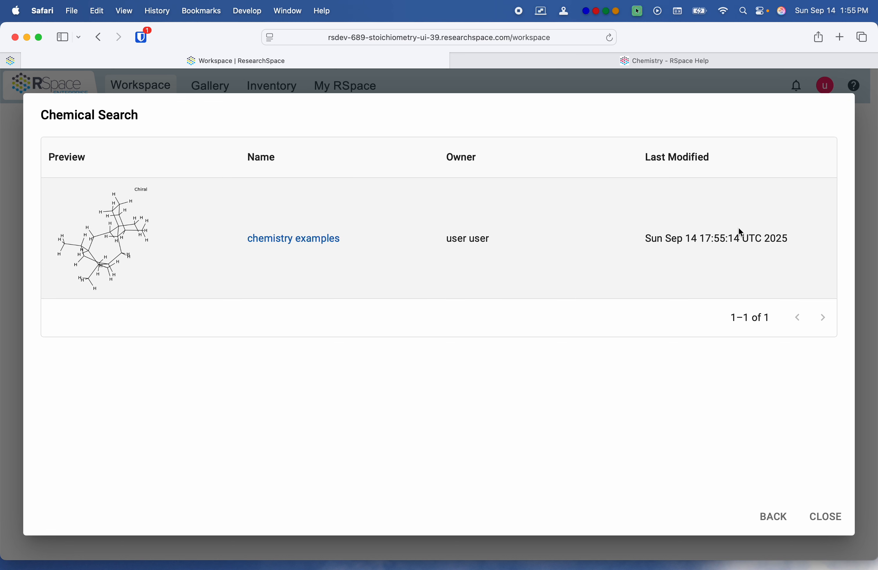
Step: Open the "chemistry examples" document from the search results and start editing it on the empty line below the taxane structure
{"action": "left_click", "coordinate": [310, 245]}
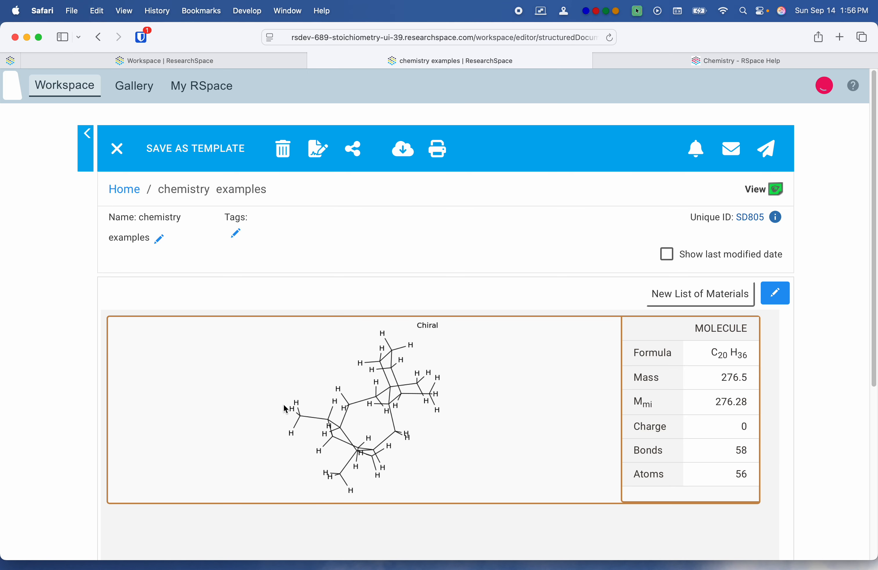
{"action": "left_click", "coordinate": [775, 294]}
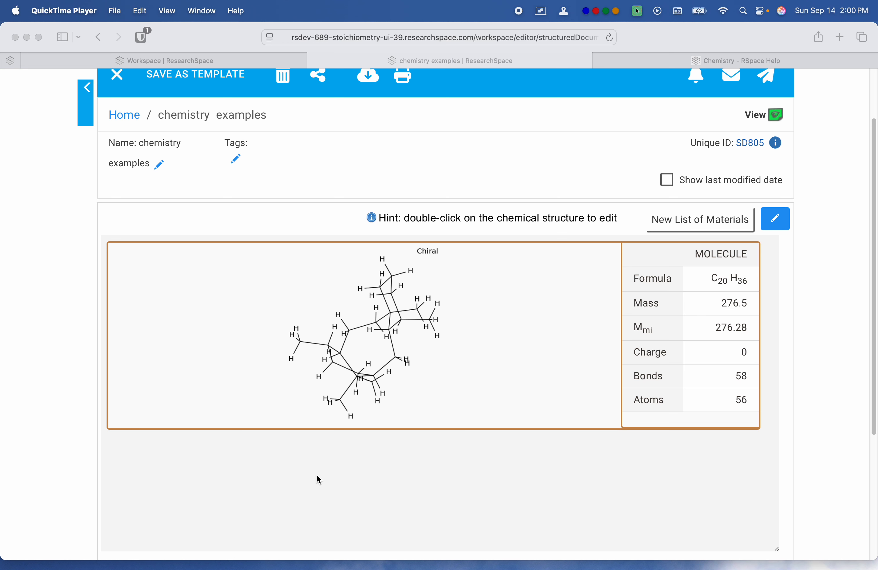
{"action": "scroll", "coordinate": [317, 480], "scroll_direction": "up", "scroll_amount": 1}
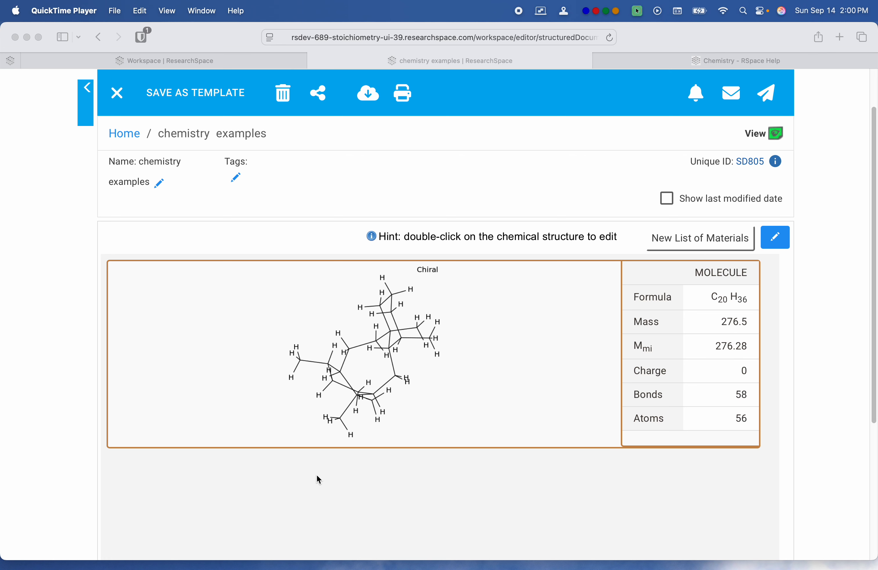
{"action": "scroll", "coordinate": [61, 402], "scroll_direction": "up", "scroll_amount": 3}
{"action": "scroll", "coordinate": [64, 401], "scroll_direction": "down", "scroll_amount": 5}
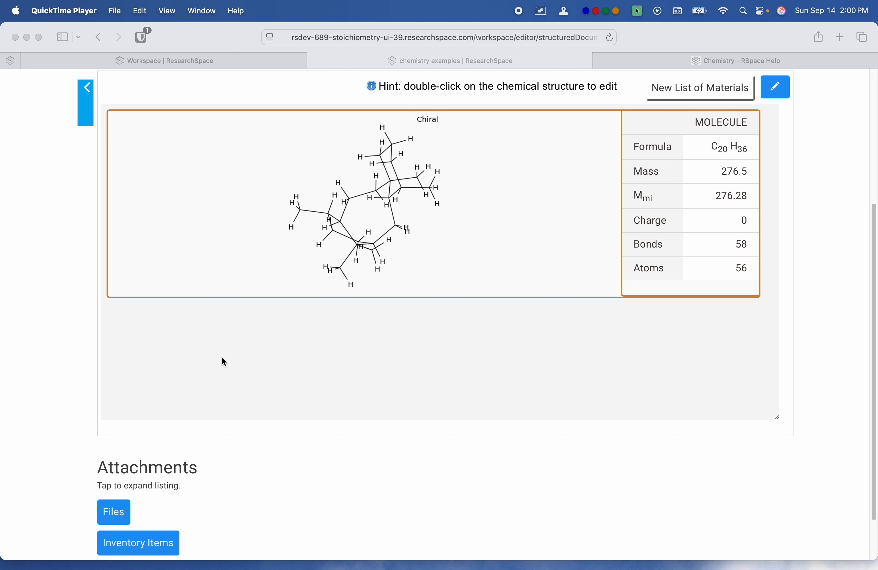
{"action": "left_click", "coordinate": [767, 91]}
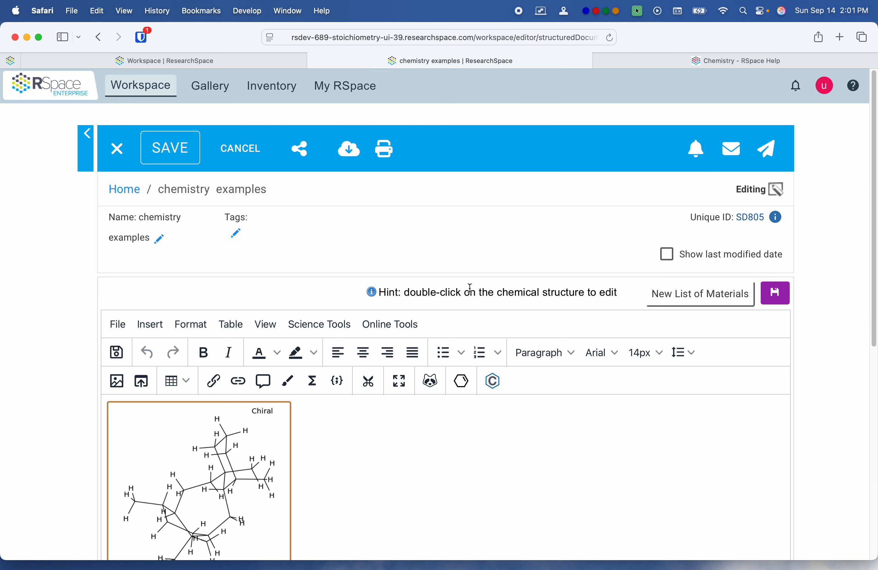
{"action": "scroll", "coordinate": [306, 264], "scroll_direction": "down", "scroll_amount": 6}
{"action": "left_click", "coordinate": [136, 401]}
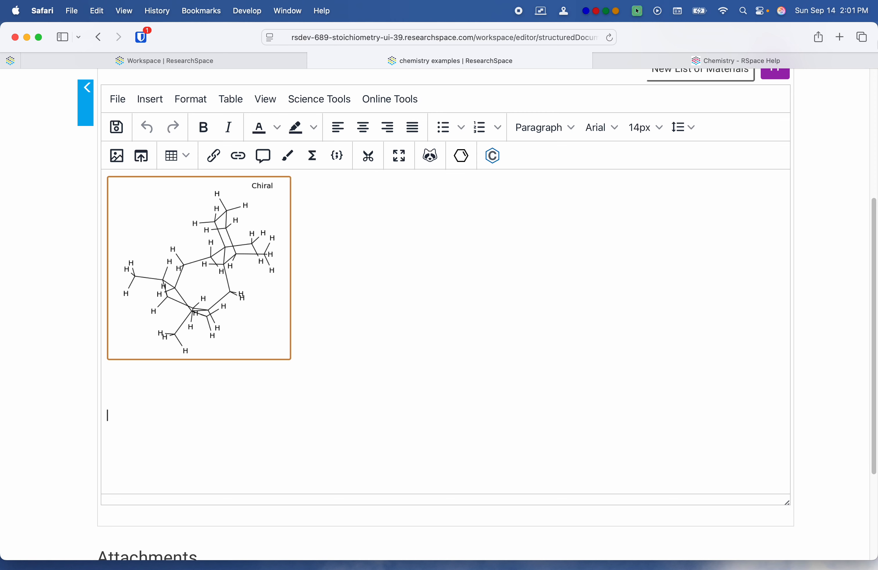
Step: Switch to Finder and open the Chemistry Examples folder inside ServerDemoResources
{"action": "left_click", "coordinate": [854, 39]}
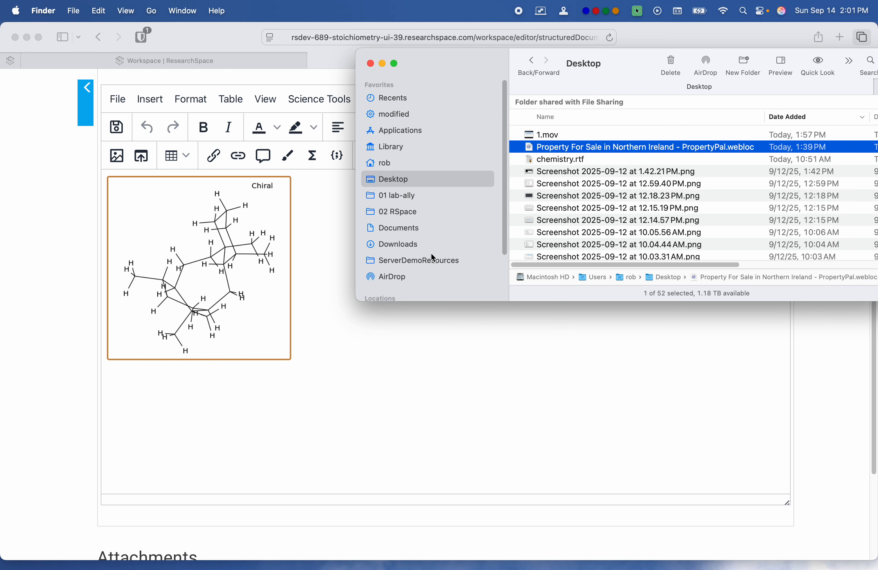
{"action": "left_click", "coordinate": [433, 260]}
{"action": "scroll", "coordinate": [558, 164], "scroll_direction": "up", "scroll_amount": 1}
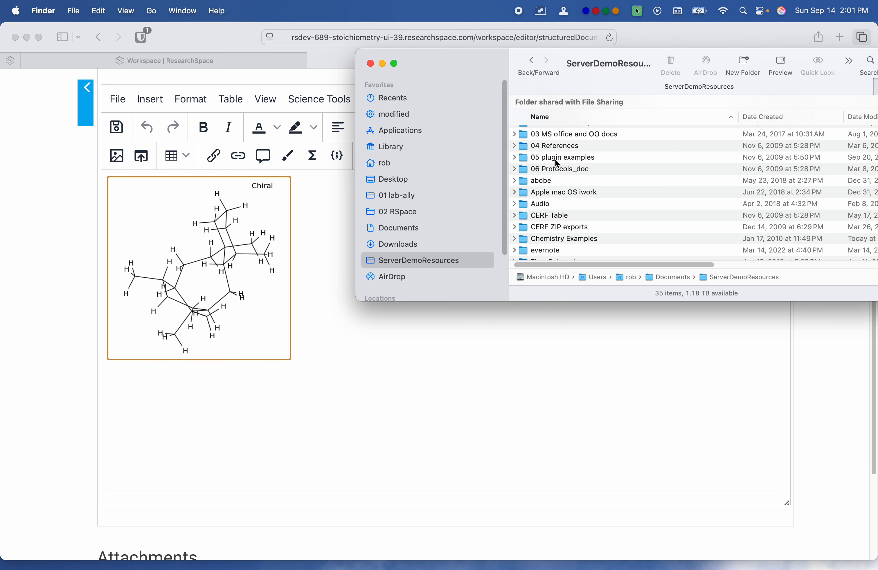
{"action": "scroll", "coordinate": [557, 181], "scroll_direction": "up", "scroll_amount": 3}
{"action": "scroll", "coordinate": [558, 183], "scroll_direction": "down", "scroll_amount": 10}
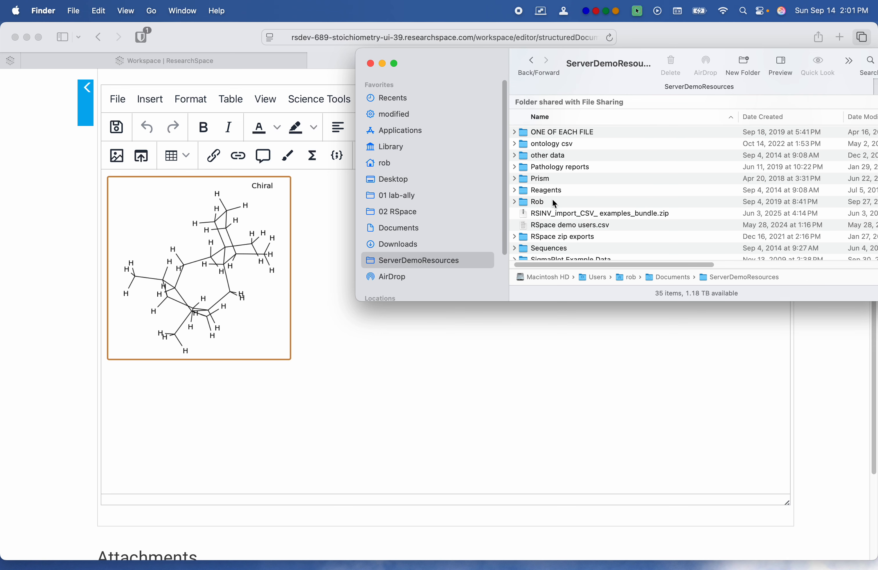
{"action": "scroll", "coordinate": [554, 202], "scroll_direction": "up", "scroll_amount": 10}
{"action": "scroll", "coordinate": [564, 170], "scroll_direction": "down", "scroll_amount": 2}
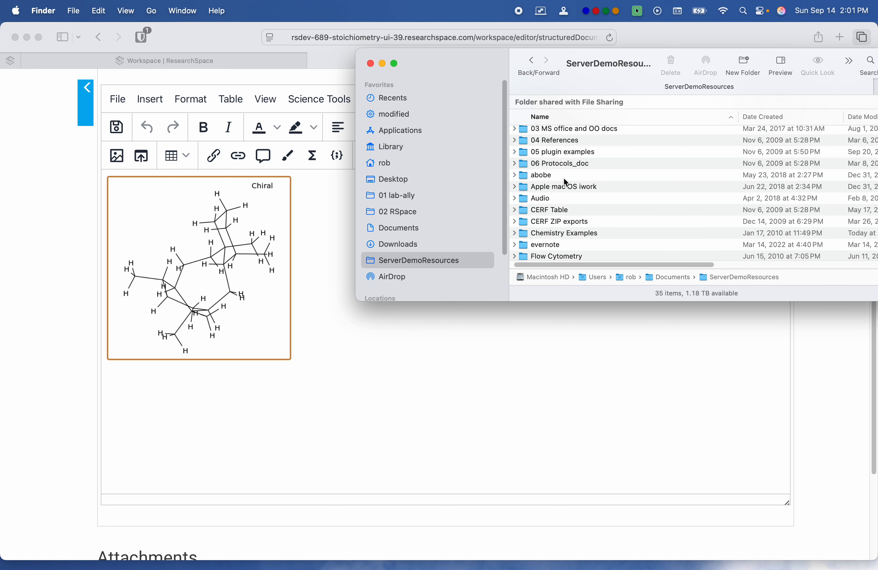
{"action": "scroll", "coordinate": [564, 180], "scroll_direction": "down", "scroll_amount": 10}
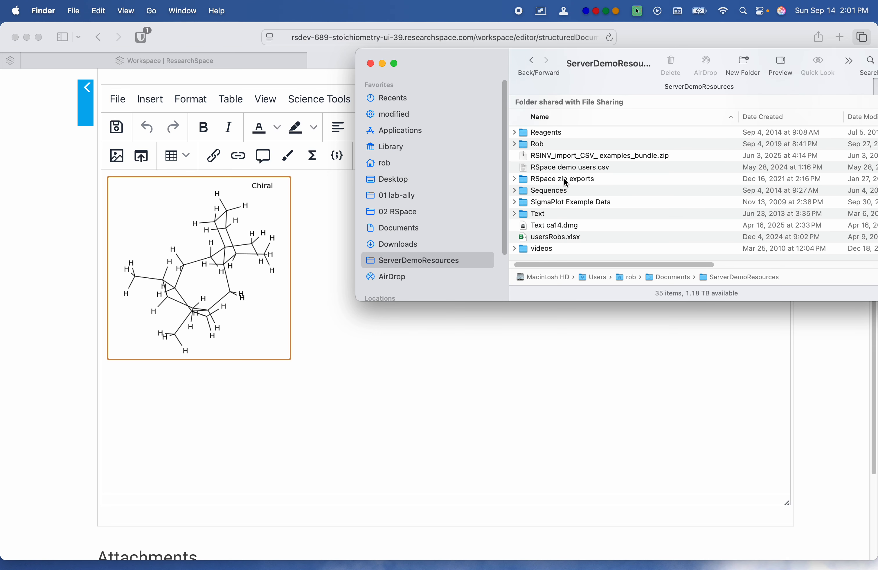
{"action": "scroll", "coordinate": [564, 179], "scroll_direction": "up", "scroll_amount": 10}
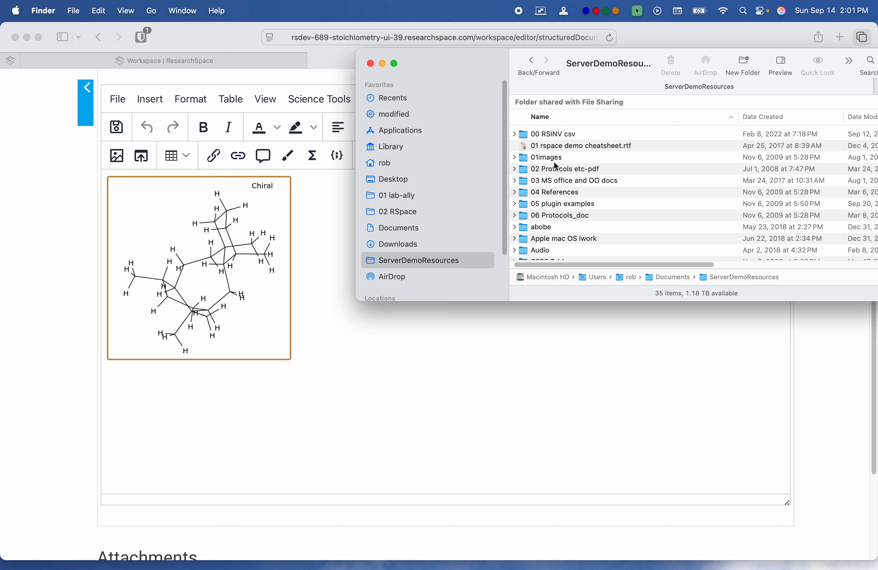
{"action": "scroll", "coordinate": [555, 163], "scroll_direction": "down", "scroll_amount": 1}
{"action": "scroll", "coordinate": [554, 162], "scroll_direction": "down", "scroll_amount": 5}
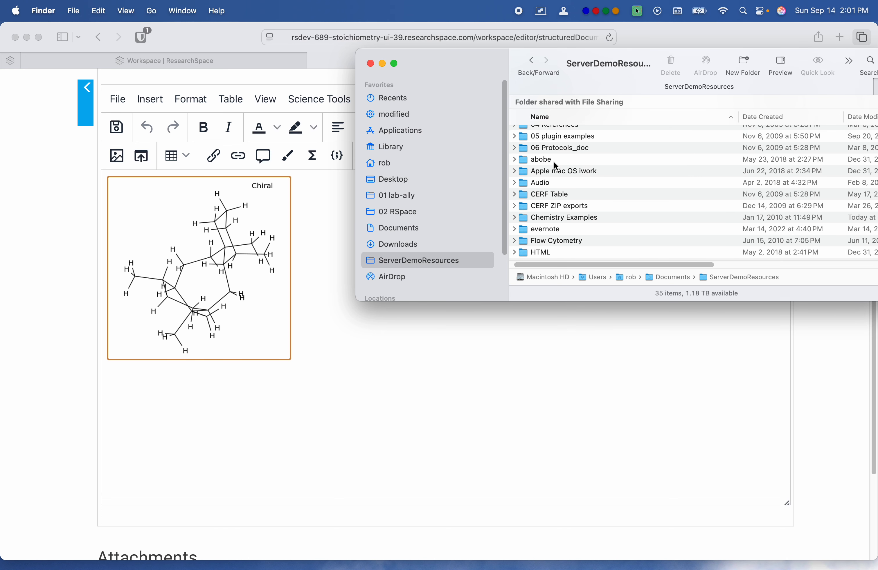
{"action": "double_click", "coordinate": [569, 219]}
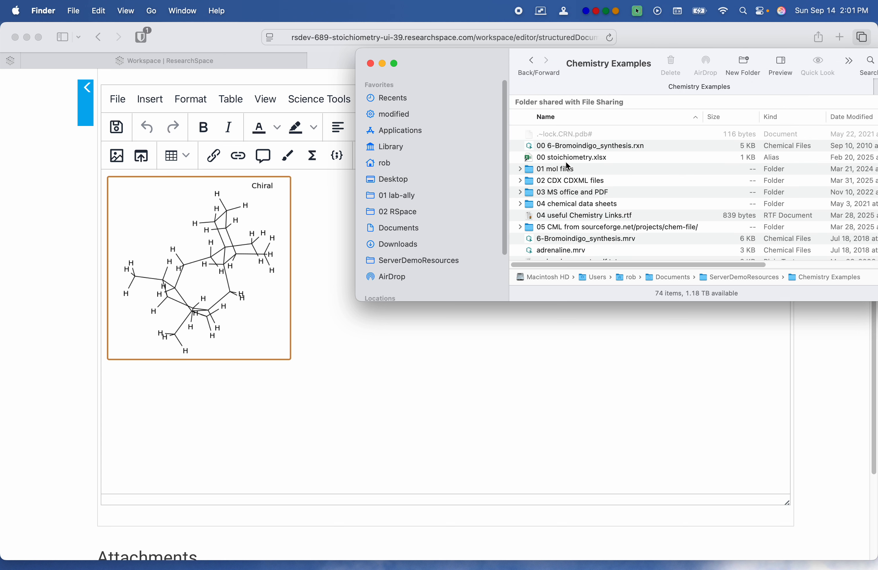
Step: Insert 6-Bromoindigo_synthesis_bg.cdx from the "02 CDX CDXML files" folder into the document below the taxane structure
{"action": "left_click", "coordinate": [564, 188]}
{"action": "double_click", "coordinate": [564, 188]}
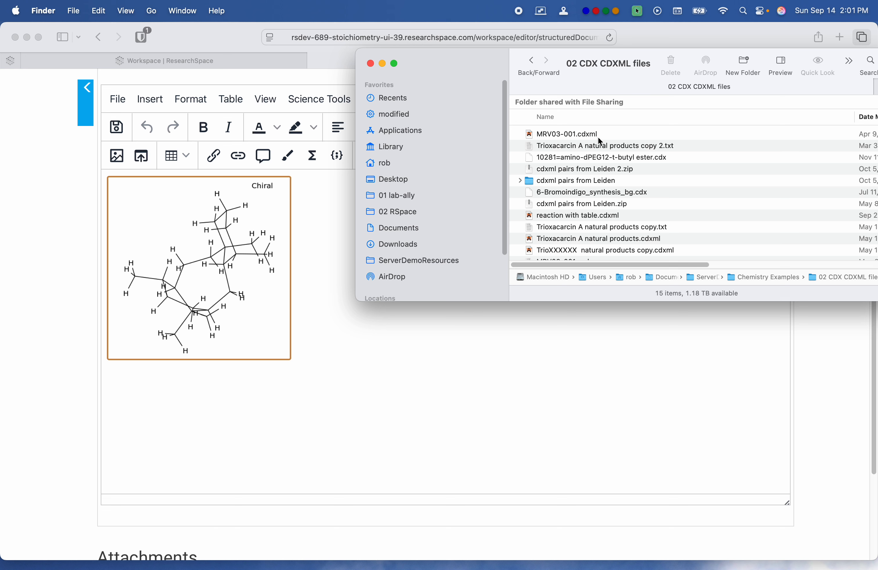
{"action": "scroll", "coordinate": [612, 176], "scroll_direction": "down", "scroll_amount": 3}
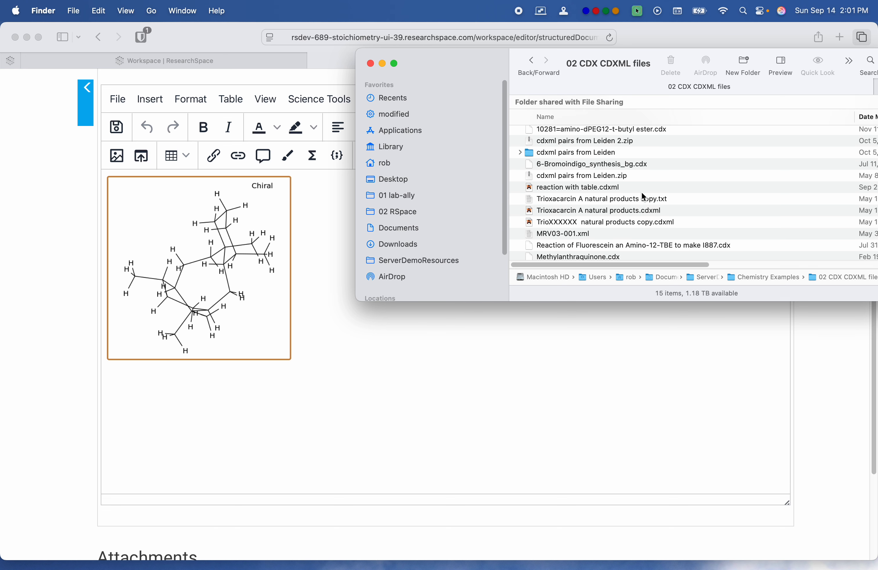
{"action": "scroll", "coordinate": [644, 198], "scroll_direction": "down", "scroll_amount": 2}
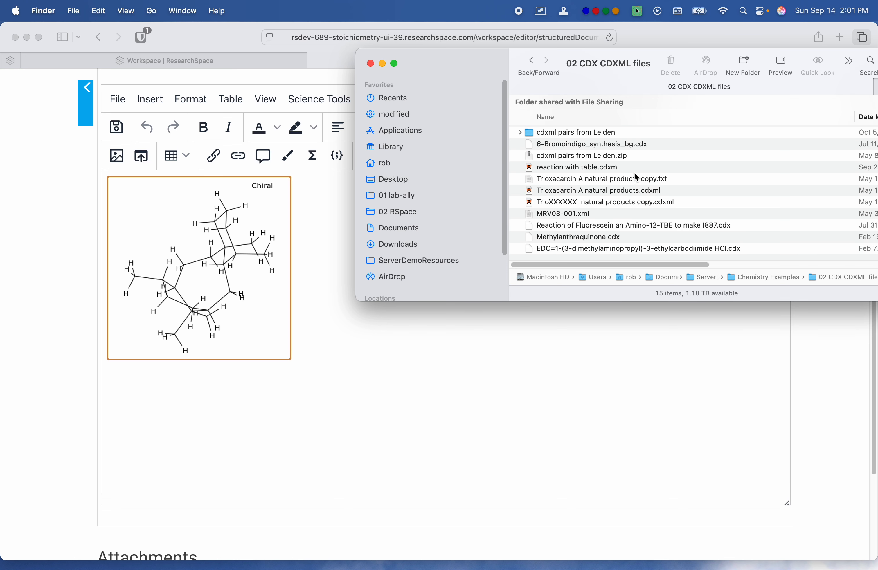
{"action": "left_click", "coordinate": [617, 146]}
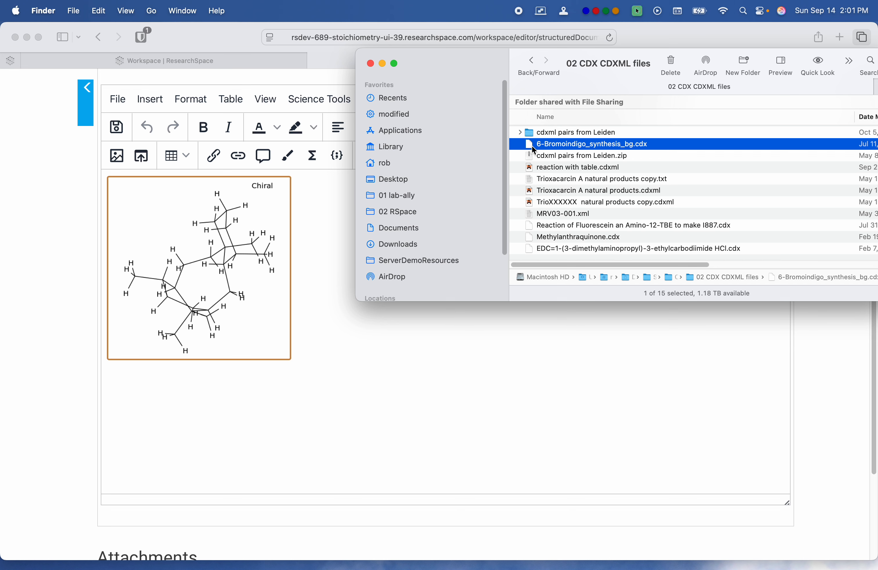
{"action": "left_click_drag", "start_coordinate": [532, 150], "coordinate": [165, 407]}
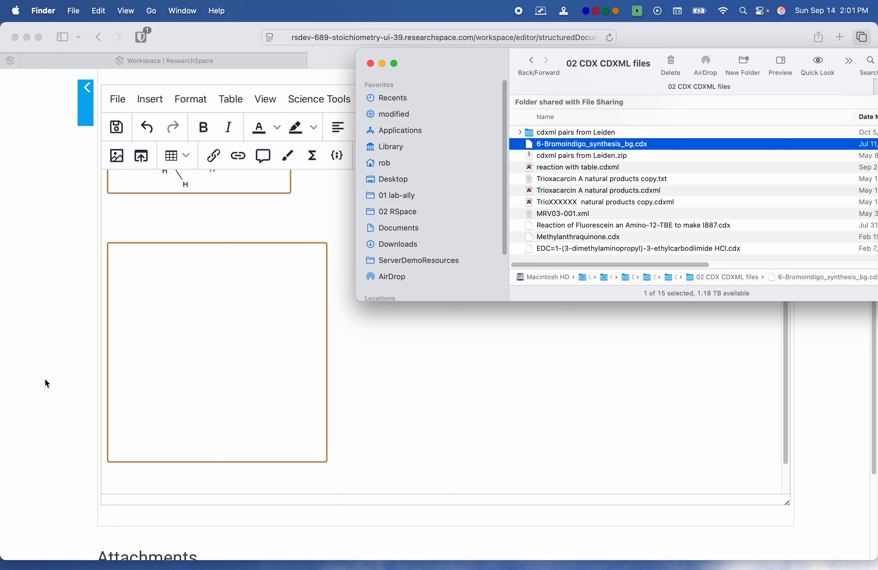
{"action": "left_click", "coordinate": [47, 359]}
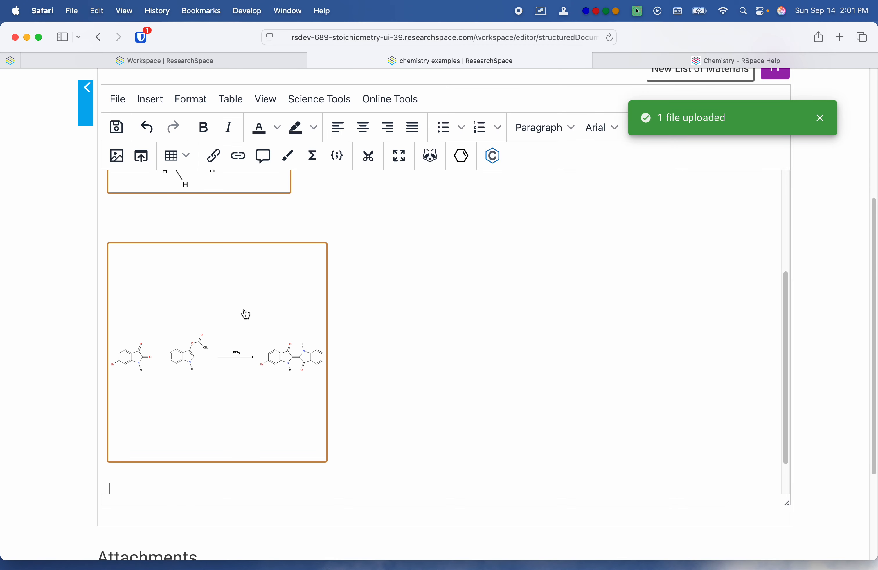
Step: View the inserted bromoindigo reaction in the read-only Ketcher viewer, then close the viewer
{"action": "left_click", "coordinate": [244, 330]}
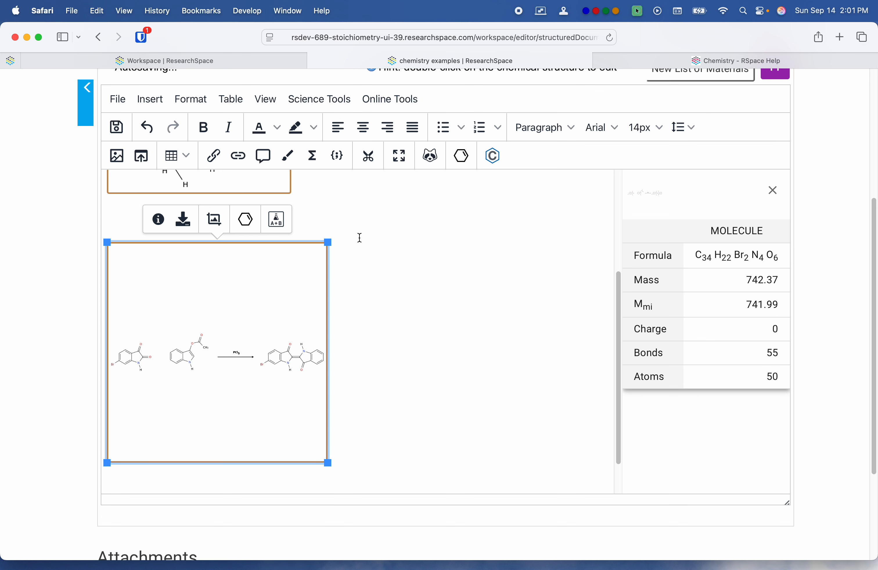
{"action": "left_click", "coordinate": [249, 226]}
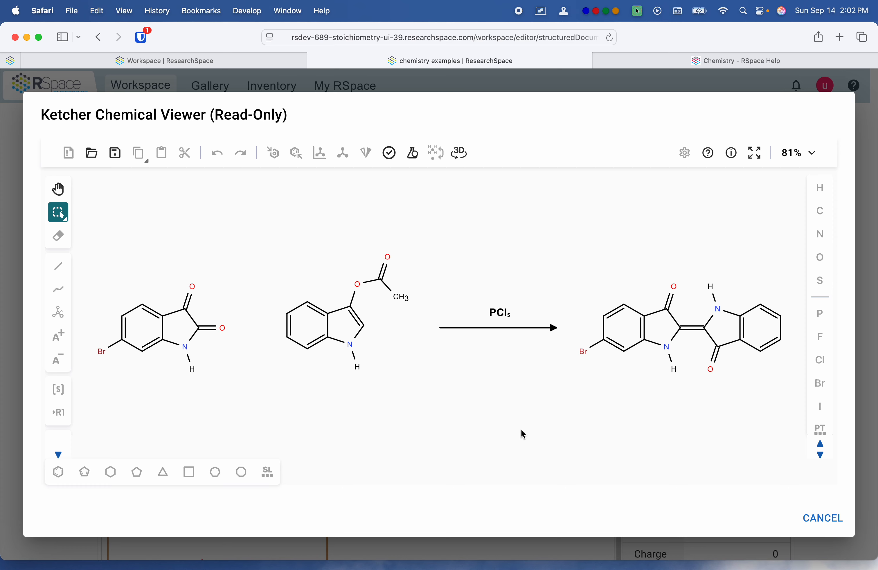
{"action": "left_click", "coordinate": [811, 523]}
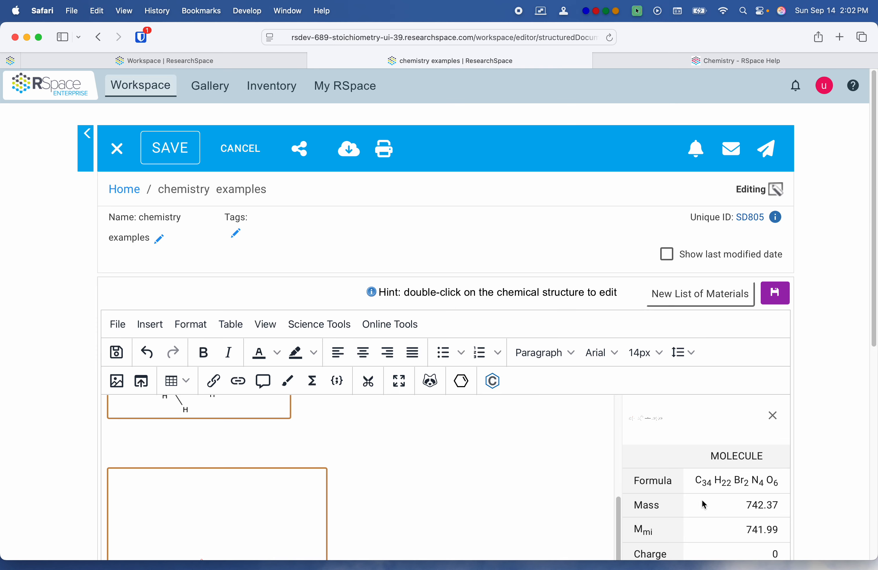
Step: Download 6-Bromoindigo_synthesis_bg.cdx from the info of the inserted bromoindigo reaction, allowing downloads from the site
{"action": "scroll", "coordinate": [74, 443], "scroll_direction": "down", "scroll_amount": 5}
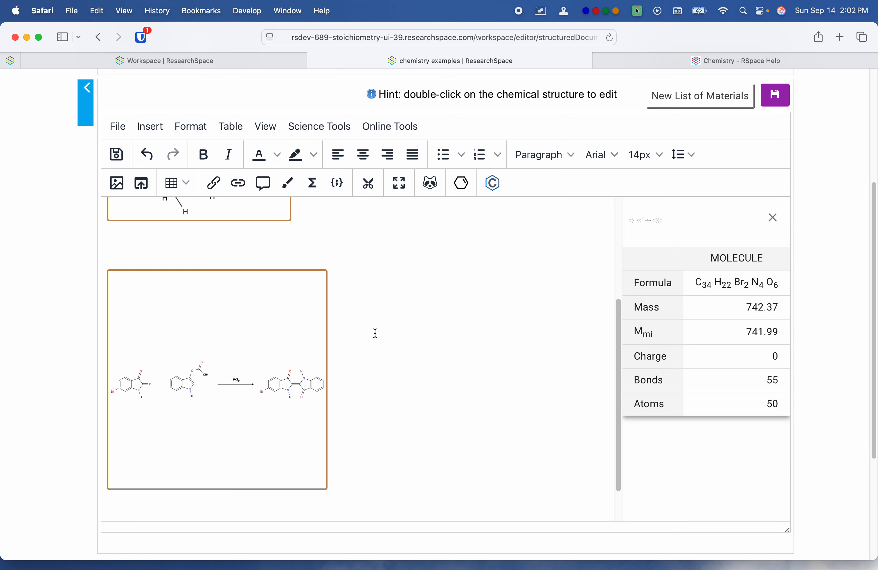
{"action": "left_click", "coordinate": [261, 333]}
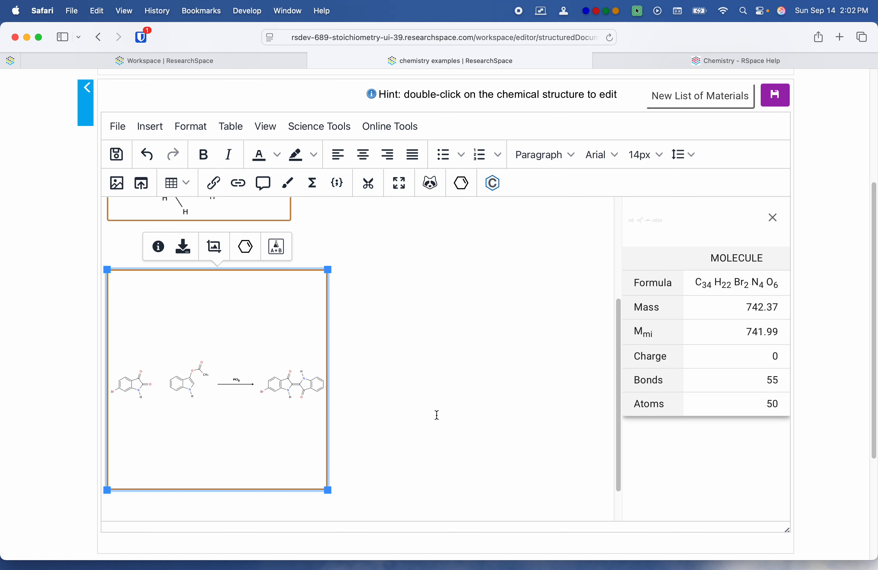
{"action": "left_click", "coordinate": [158, 247]}
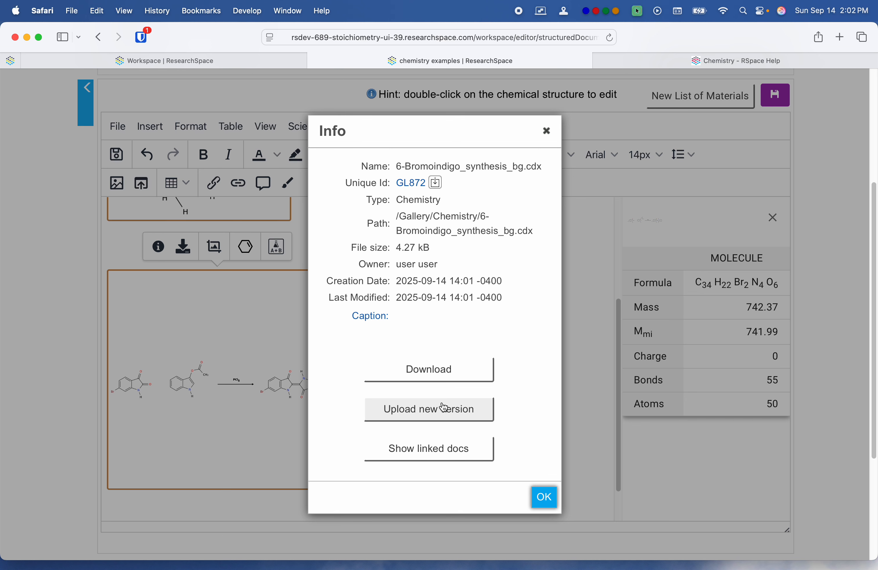
{"action": "left_click", "coordinate": [443, 371]}
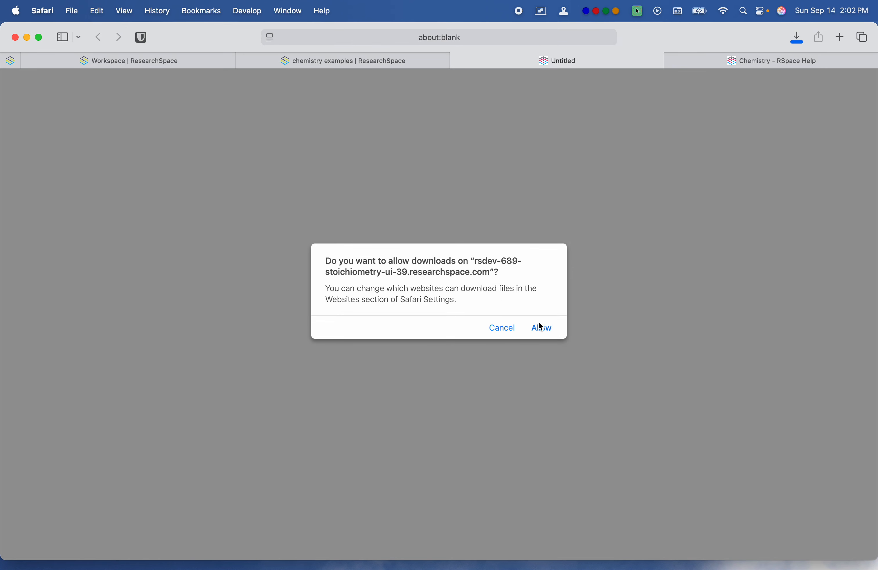
{"action": "left_click", "coordinate": [541, 327]}
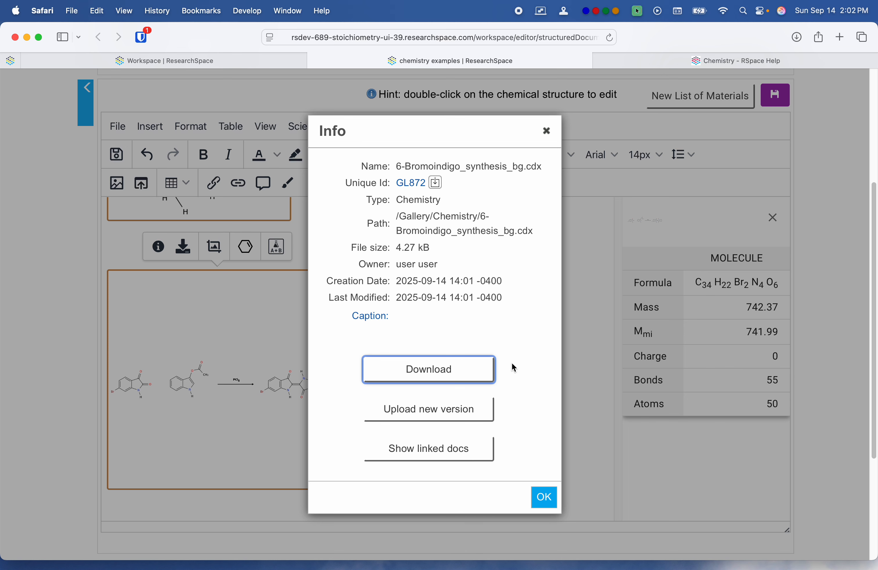
Step: Upload 6-Bromoindigo_synthesis_bg.cdx from the Downloads folder as a new version of the reaction file
{"action": "left_click", "coordinate": [478, 409]}
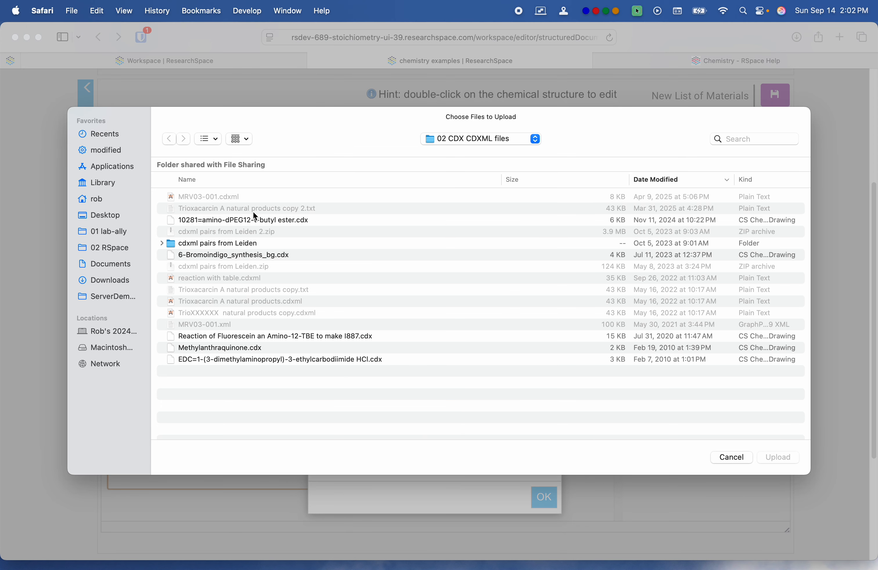
{"action": "left_click", "coordinate": [111, 280]}
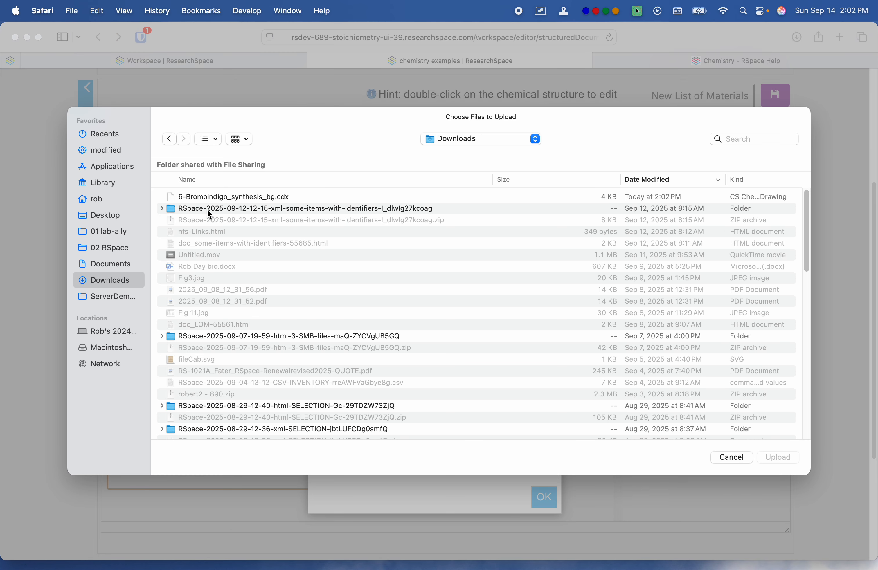
{"action": "left_click", "coordinate": [212, 196]}
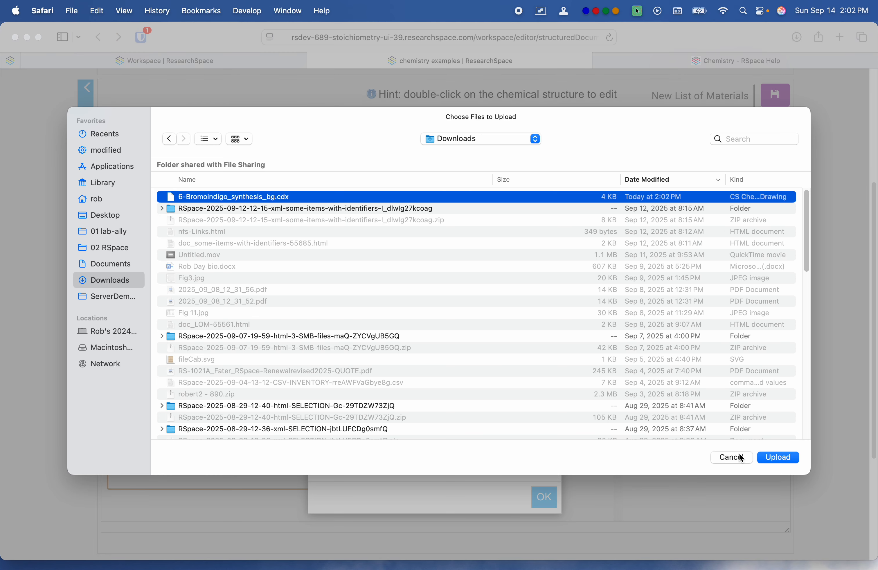
{"action": "left_click", "coordinate": [767, 459]}
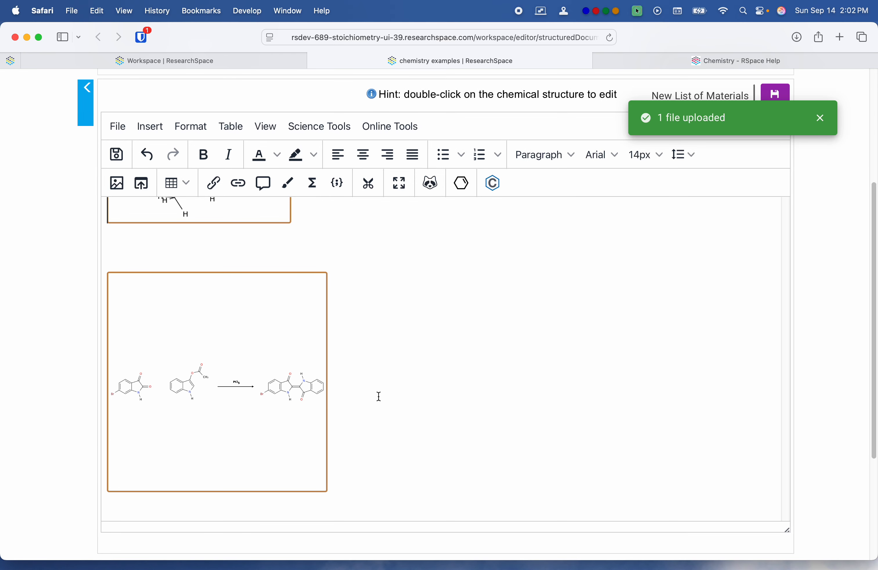
Step: Check the version number in the bromoindigo reaction's info, then close the info and deselect the reaction
{"action": "left_click", "coordinate": [247, 355]}
{"action": "left_click", "coordinate": [158, 249]}
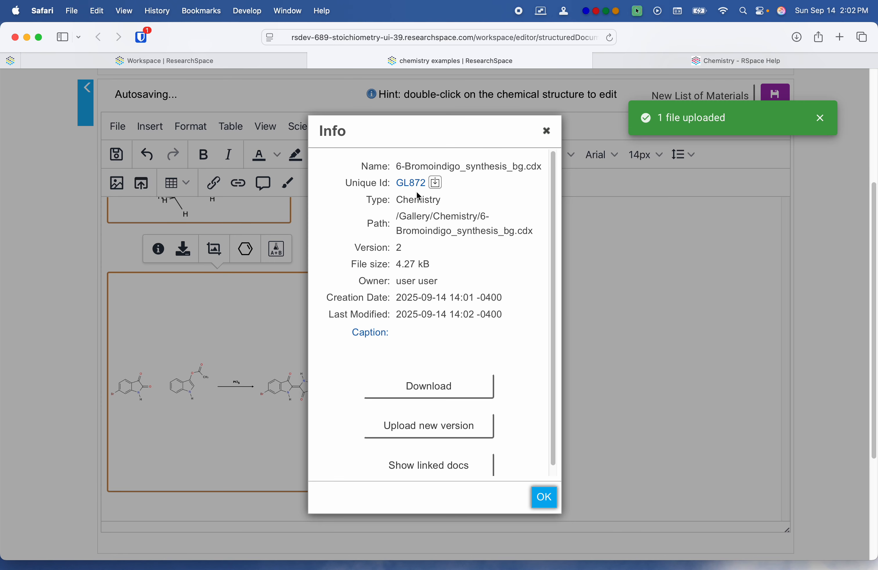
{"action": "double_click", "coordinate": [399, 248]}
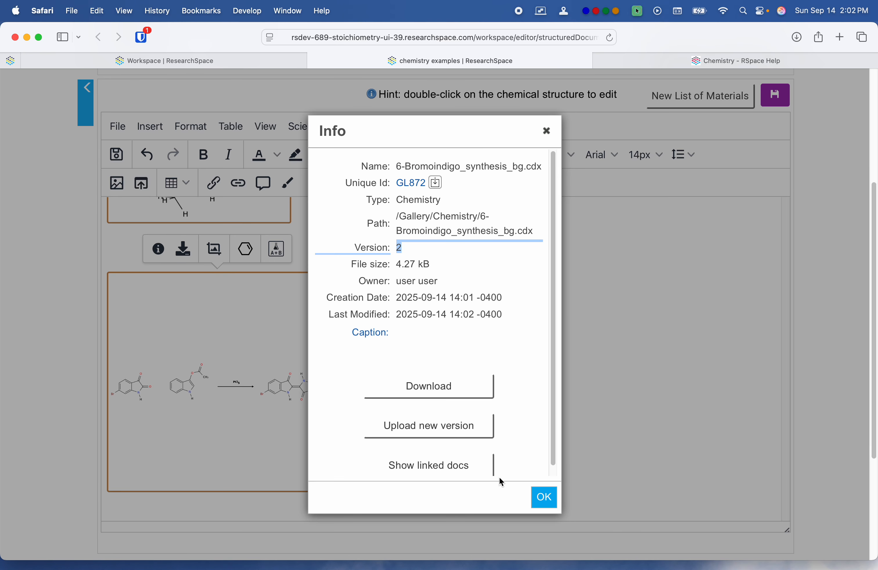
{"action": "left_click", "coordinate": [543, 497]}
{"action": "left_click", "coordinate": [443, 379]}
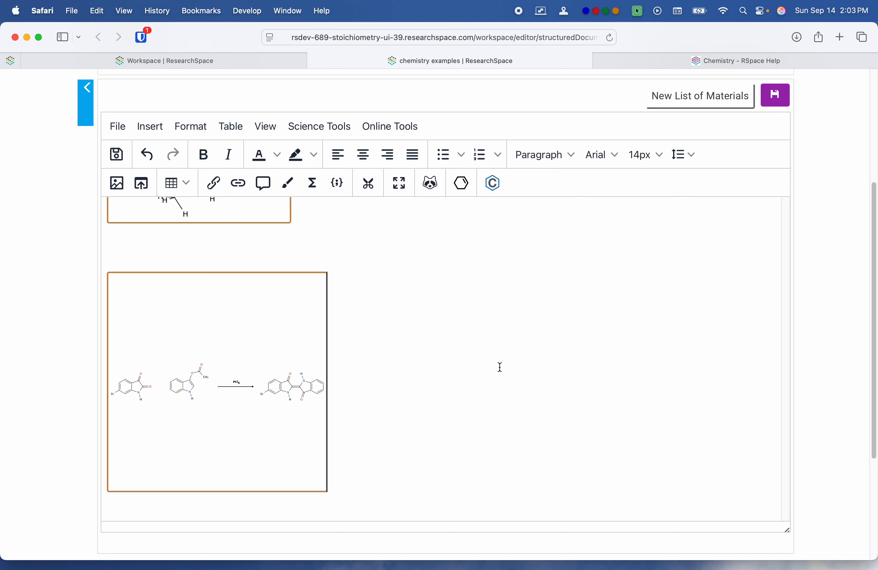
Step: Open the Gallery in a new window and show its Chemistry section
{"action": "scroll", "coordinate": [500, 367], "scroll_direction": "up", "scroll_amount": 10}
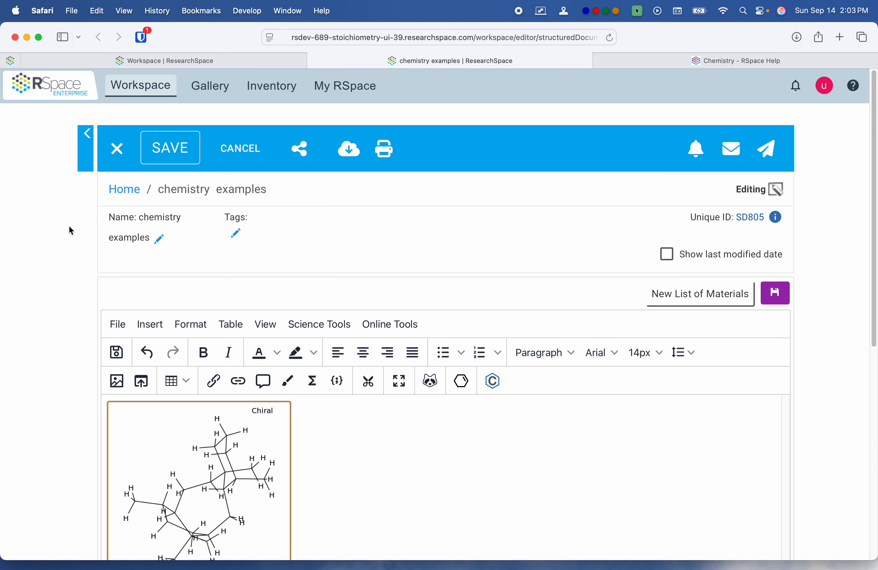
{"action": "scroll", "coordinate": [208, 90], "scroll_direction": "down", "scroll_amount": 5}
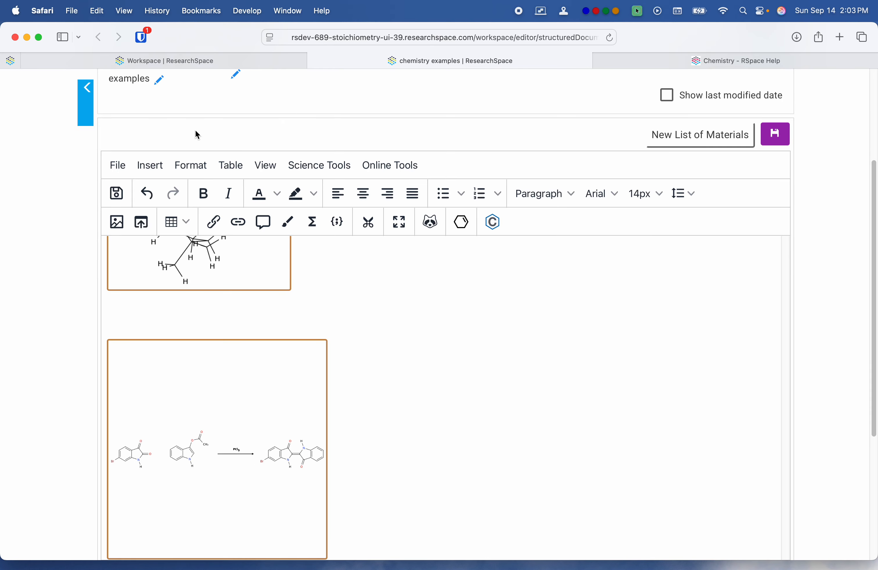
{"action": "scroll", "coordinate": [243, 158], "scroll_direction": "up", "scroll_amount": 5}
{"action": "right_click", "coordinate": [210, 88]}
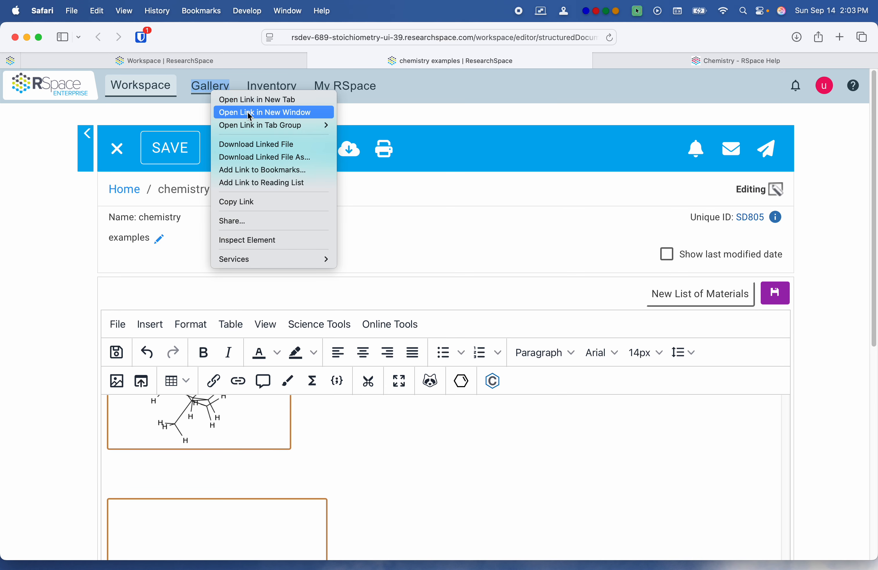
{"action": "left_click", "coordinate": [259, 112]}
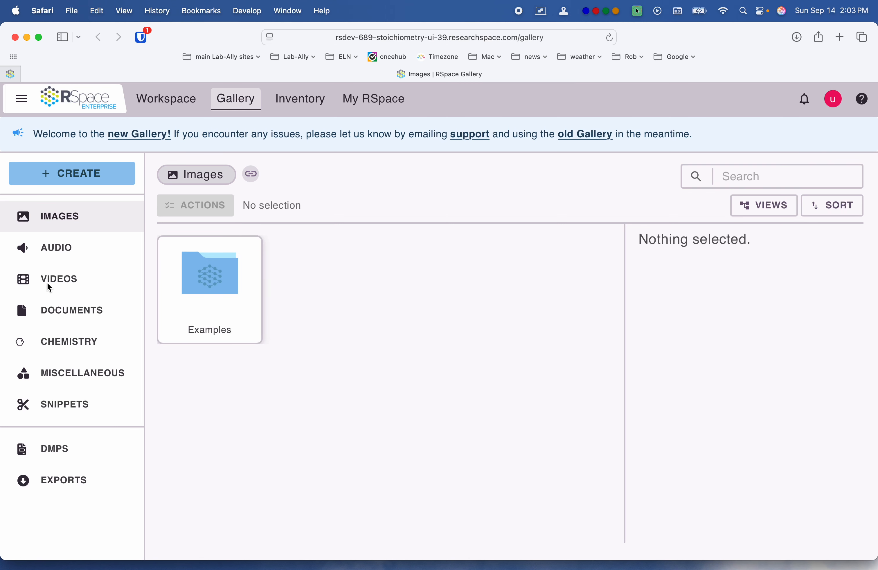
{"action": "left_click", "coordinate": [22, 354]}
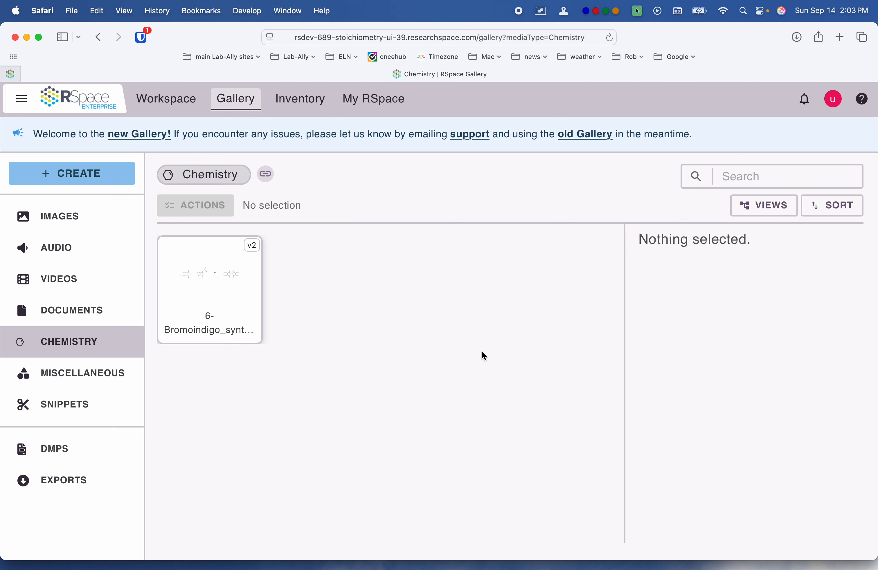
Step: Switch to Finder, go back to the Chemistry Examples folder and browse its contents, then return to the Gallery window
{"action": "mouse_move", "coordinate": [877, 174]}
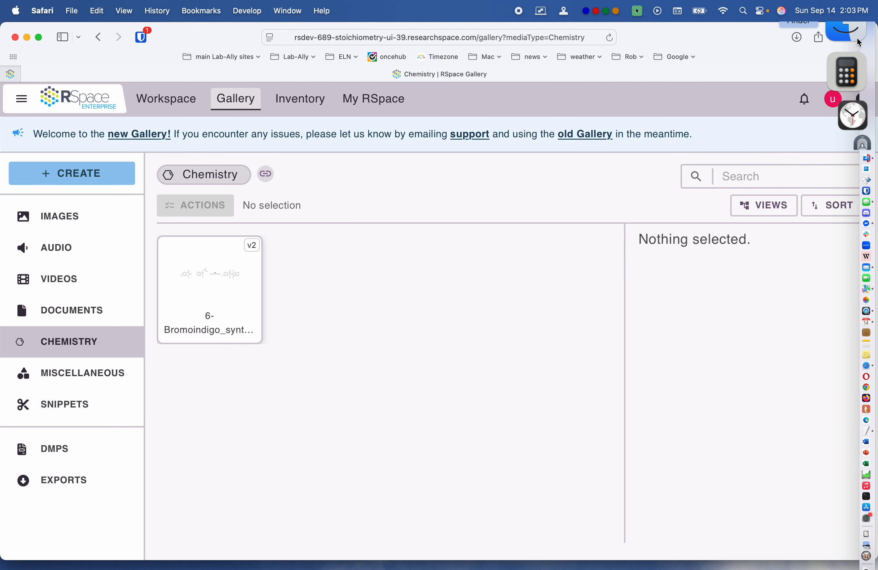
{"action": "left_click", "coordinate": [858, 41]}
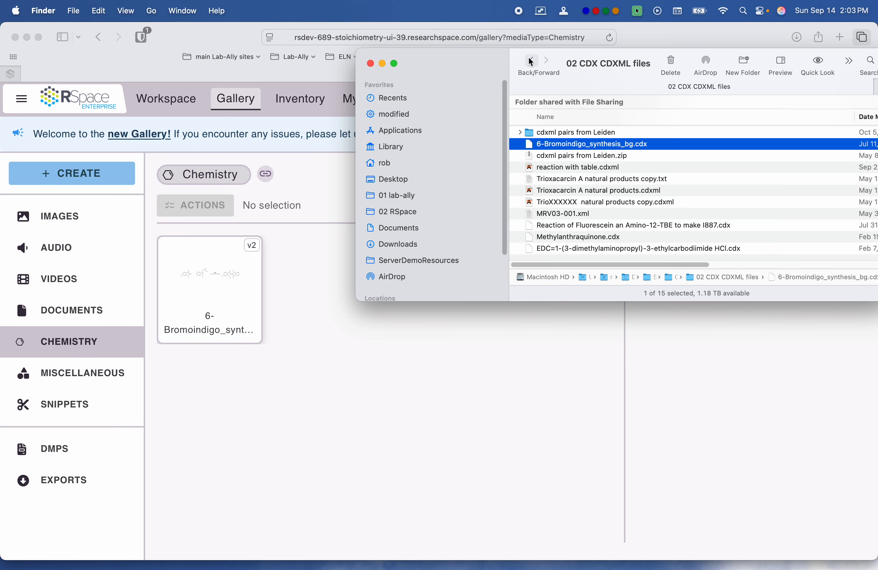
{"action": "left_click", "coordinate": [531, 62]}
{"action": "scroll", "coordinate": [622, 163], "scroll_direction": "down", "scroll_amount": 1}
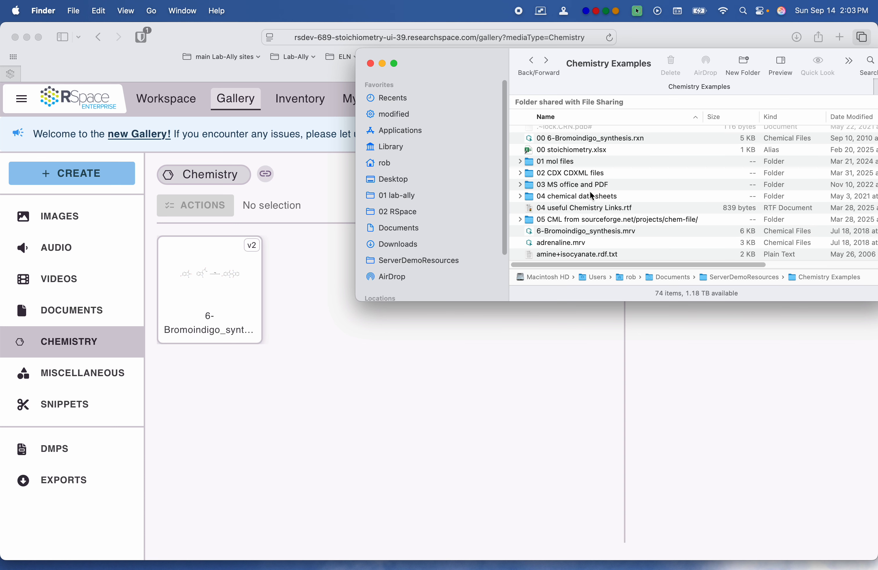
{"action": "scroll", "coordinate": [590, 202], "scroll_direction": "down", "scroll_amount": 2}
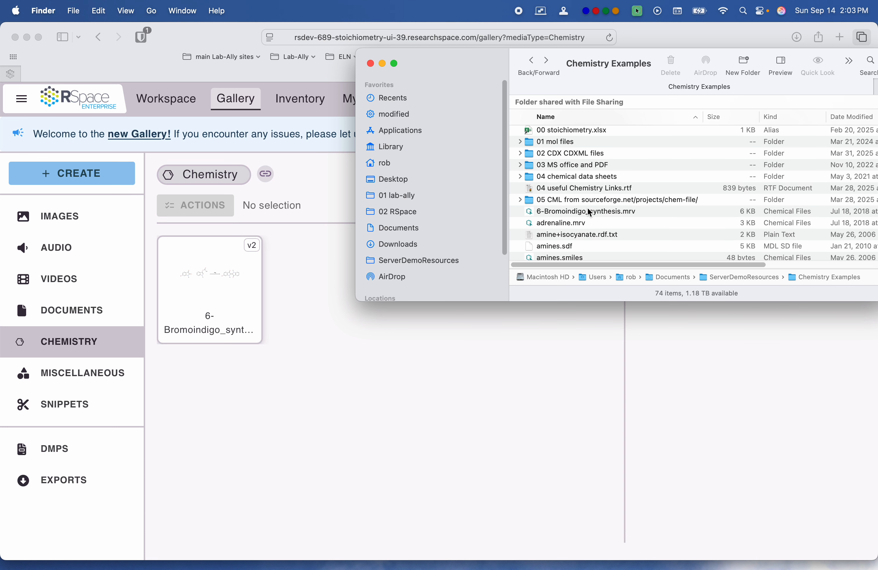
{"action": "left_click", "coordinate": [321, 348]}
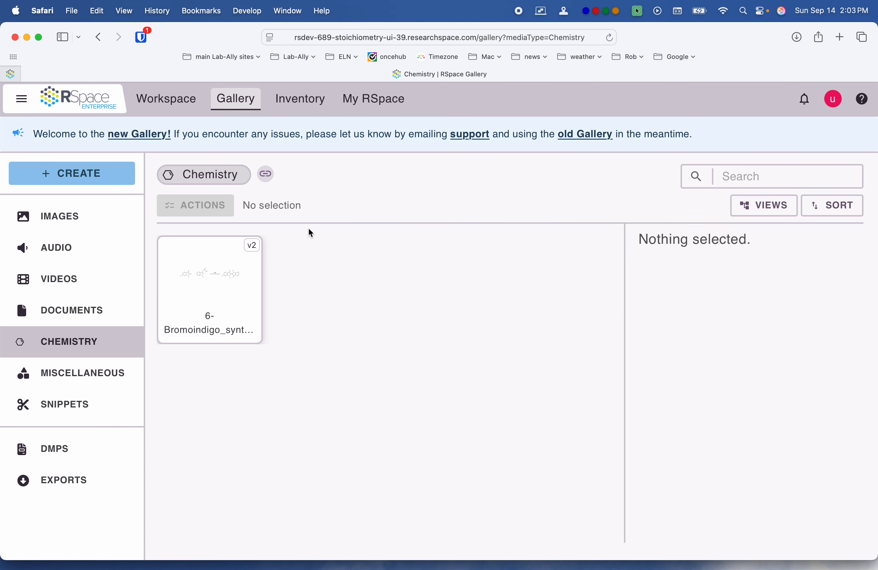
Step: Create a new folder named "mol files" in the Chemistry section of the Gallery and open it
{"action": "left_click", "coordinate": [89, 175]}
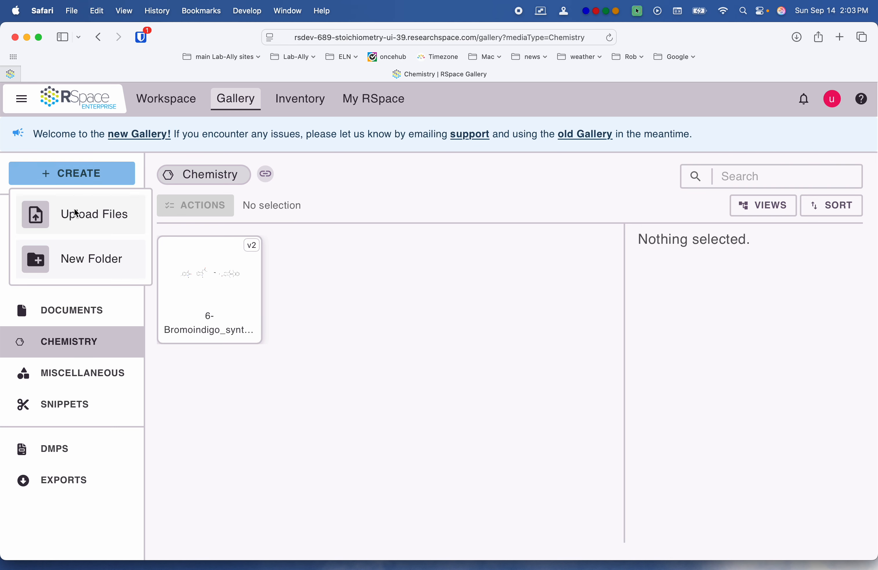
{"action": "left_click", "coordinate": [72, 262]}
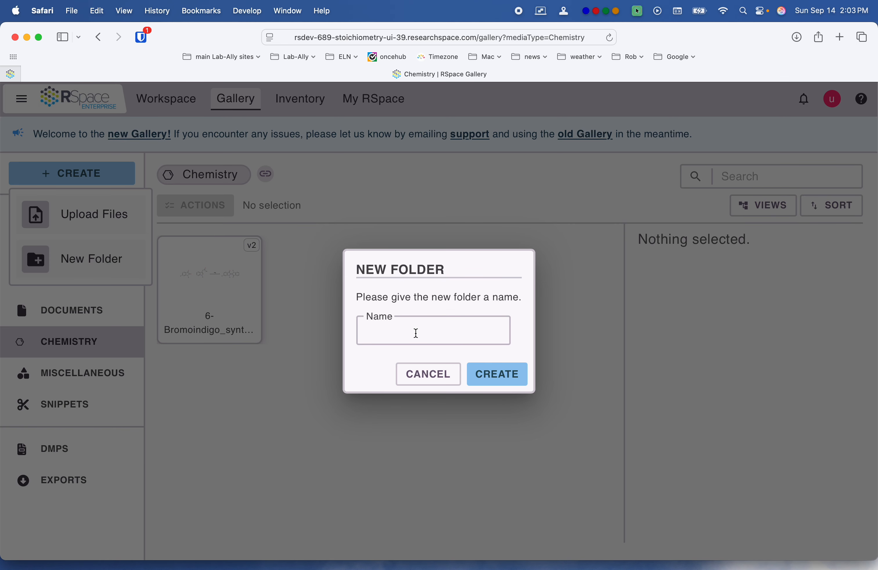
{"action": "type", "text": "mio"}
{"action": "key", "text": "BackSpace"}
{"action": "key", "text": "BackSpace"}
{"action": "type", "text": "ol files"}
{"action": "key", "text": "Return"}
{"action": "double_click", "coordinate": [220, 310]}
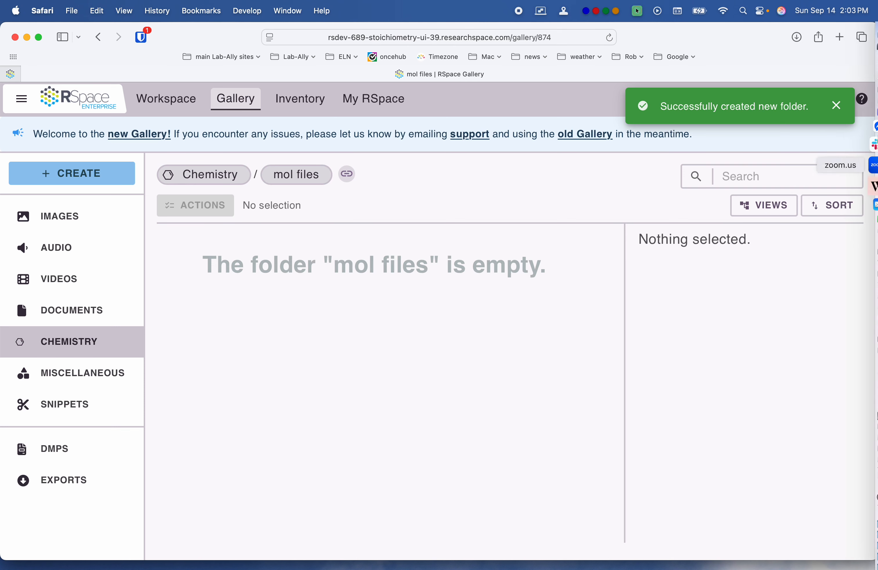
Step: Upload the six files from adrenaline.mol through fake tri-chloro-prozac.mol in Finder's "01 mol files" folder into the Gallery's "mol files" folder
{"action": "left_click", "coordinate": [857, 26]}
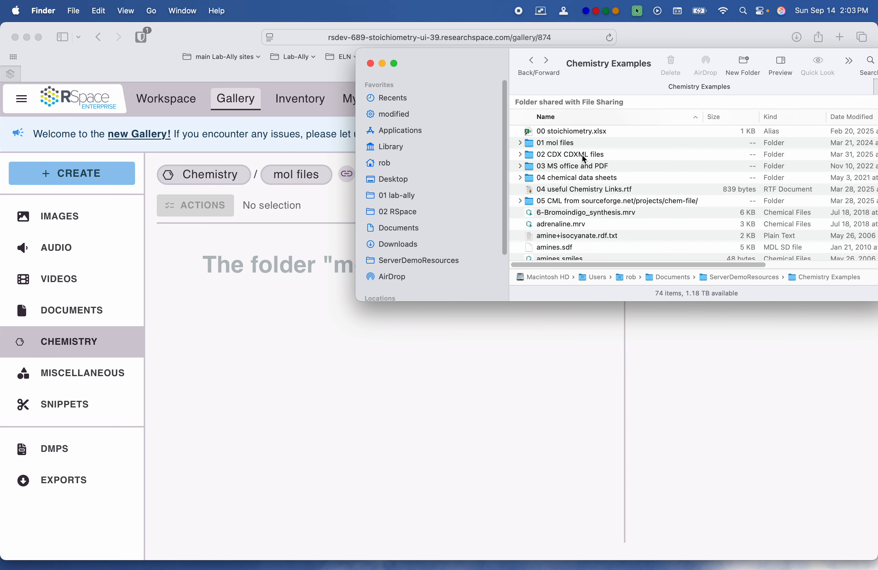
{"action": "double_click", "coordinate": [580, 145]}
{"action": "left_click", "coordinate": [564, 170]}
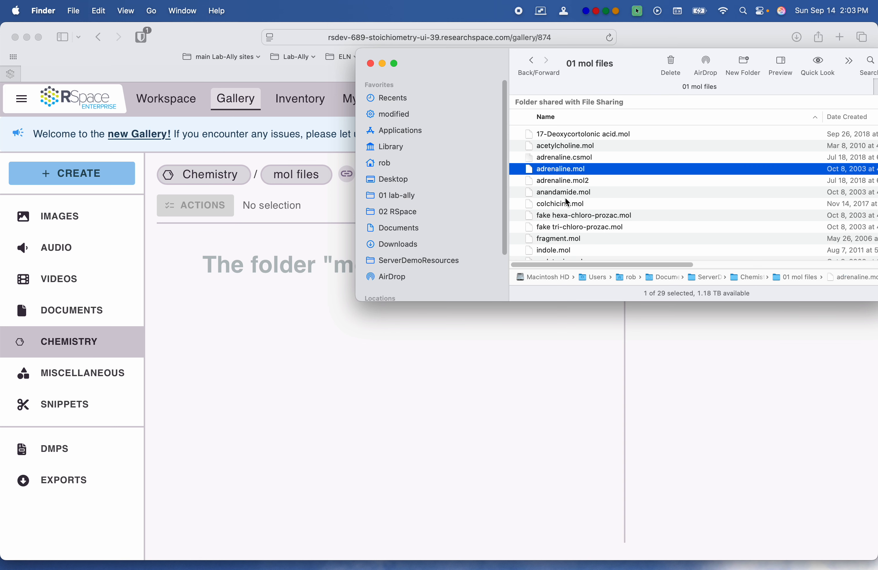
{"action": "left_click", "coordinate": [567, 228], "text": "shift"}
{"action": "left_click_drag", "start_coordinate": [530, 174], "coordinate": [269, 335]}
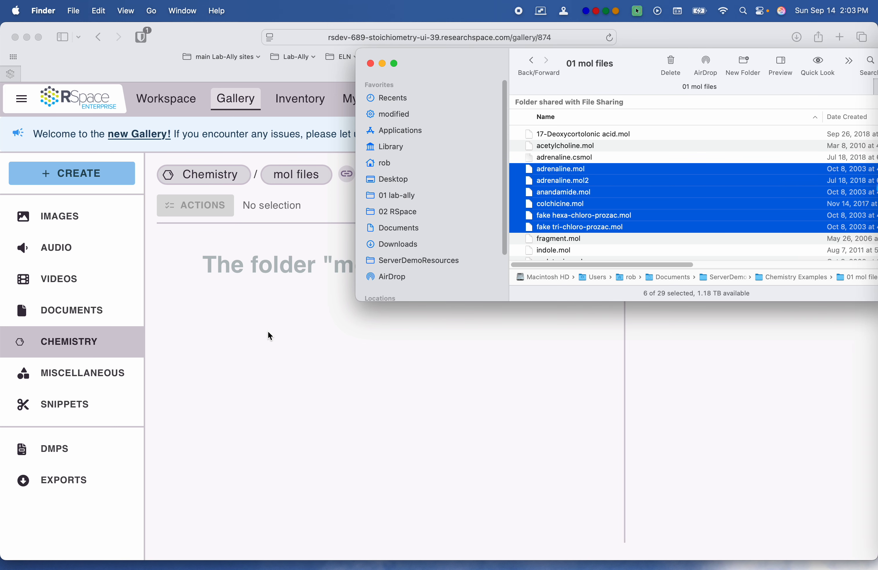
{"action": "left_click", "coordinate": [503, 446]}
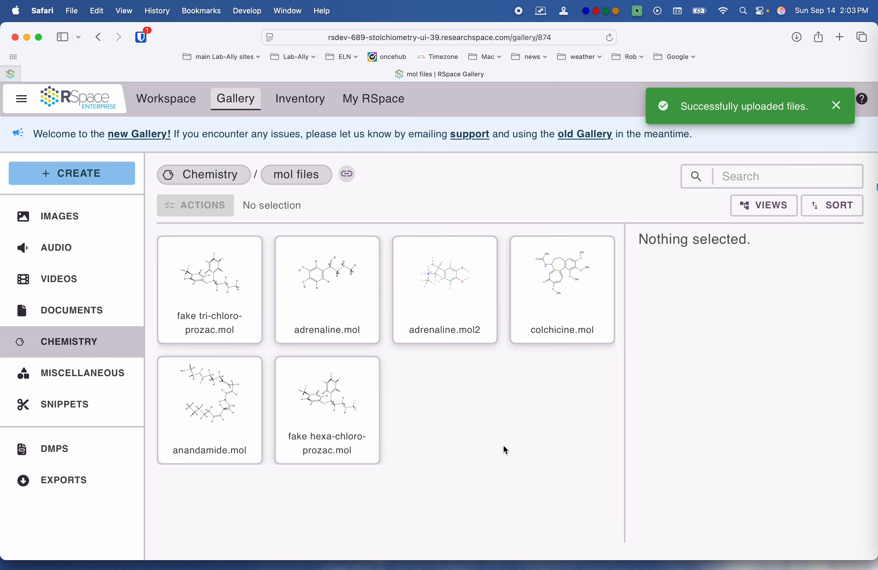
{"action": "left_click", "coordinate": [837, 106]}
Step: View the fake tri-chloro-prozac.mol structure, close the viewer, and look over the actions available for the file
{"action": "left_click", "coordinate": [229, 285]}
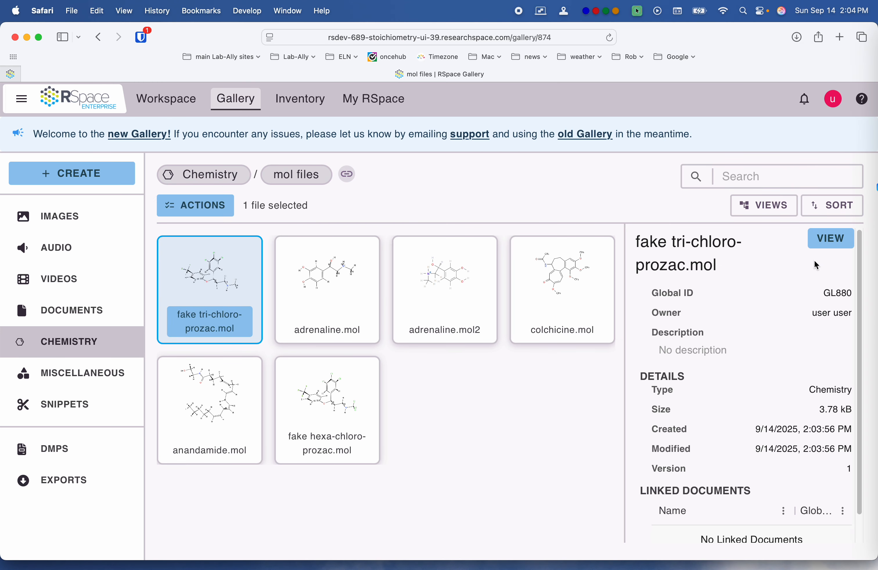
{"action": "left_click", "coordinate": [826, 243]}
{"action": "left_click", "coordinate": [857, 105]}
{"action": "left_click", "coordinate": [209, 210]}
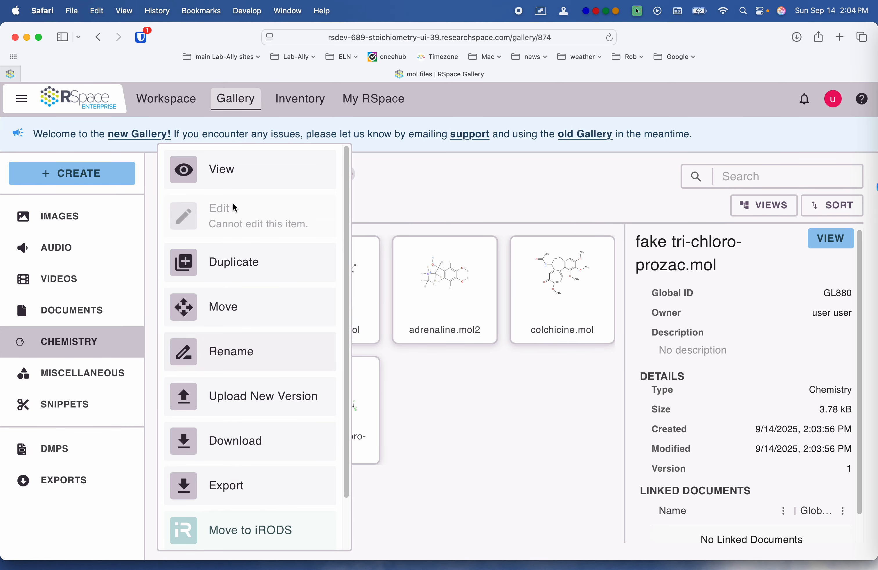
{"action": "left_click", "coordinate": [531, 434]}
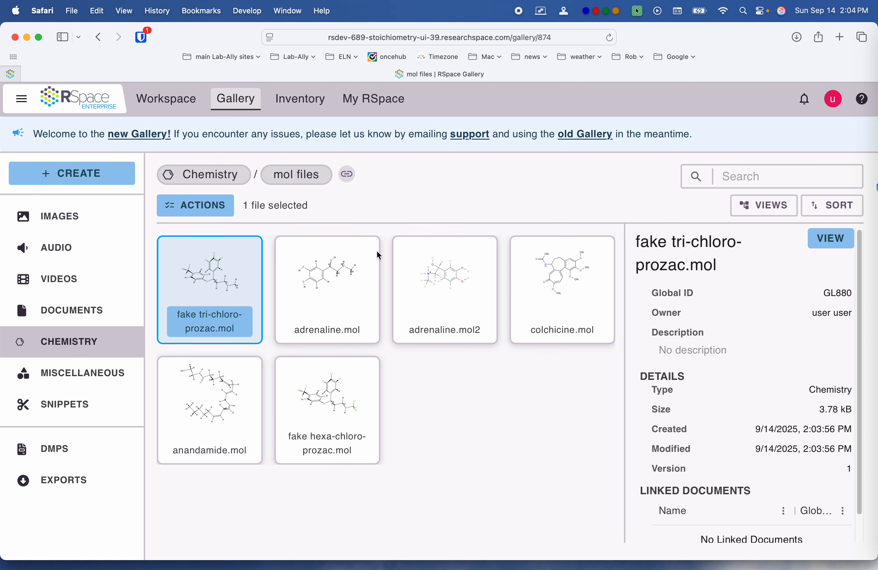
Step: Return to the Workspace and open the "chemistry examples" document for editing at the bromoindigo reaction
{"action": "left_click", "coordinate": [156, 112]}
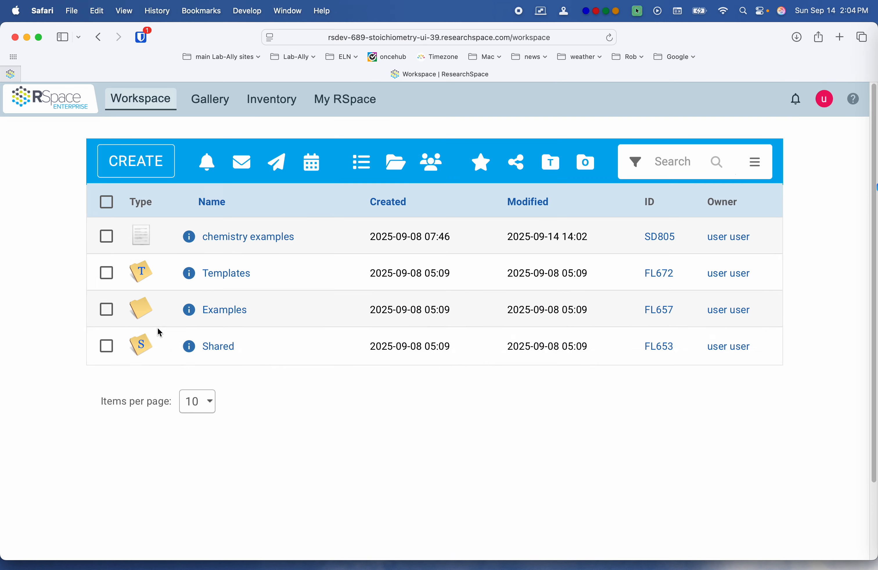
{"action": "left_click", "coordinate": [241, 237]}
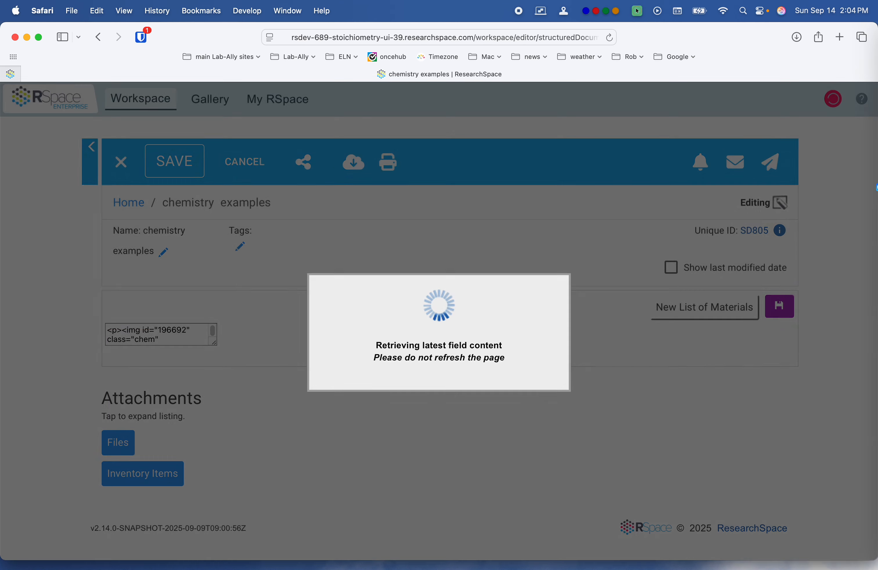
{"action": "scroll", "coordinate": [537, 408], "scroll_direction": "down", "scroll_amount": 5}
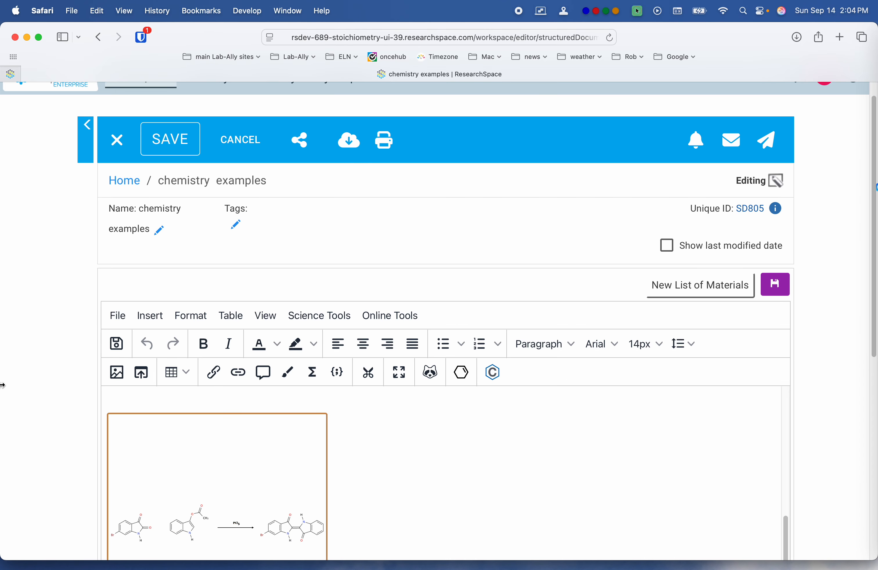
Step: Insert fake tri-chloro-prozac.mol from the Chemistry Gallery's "mol files" folder below the bromoindigo reaction and save the document
{"action": "scroll", "coordinate": [53, 381], "scroll_direction": "down", "scroll_amount": 8}
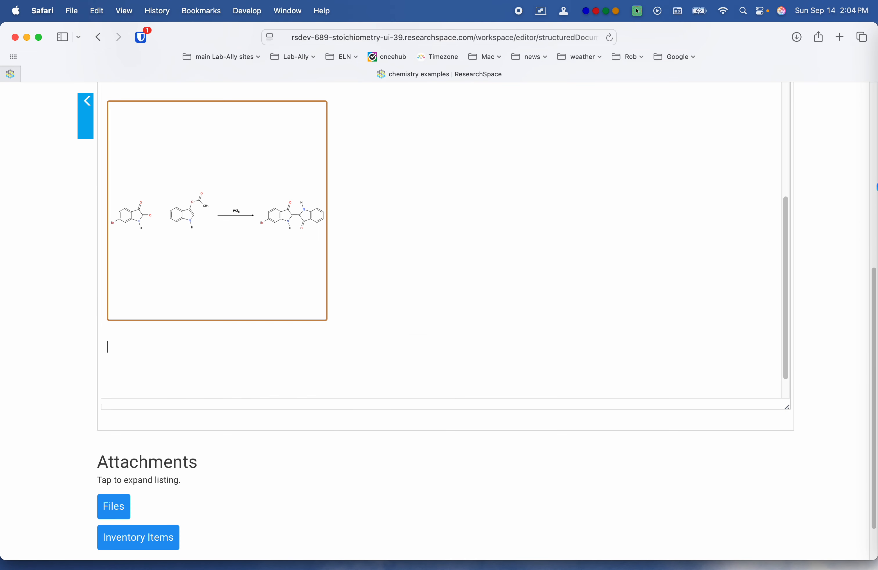
{"action": "scroll", "coordinate": [74, 249], "scroll_direction": "up", "scroll_amount": 5}
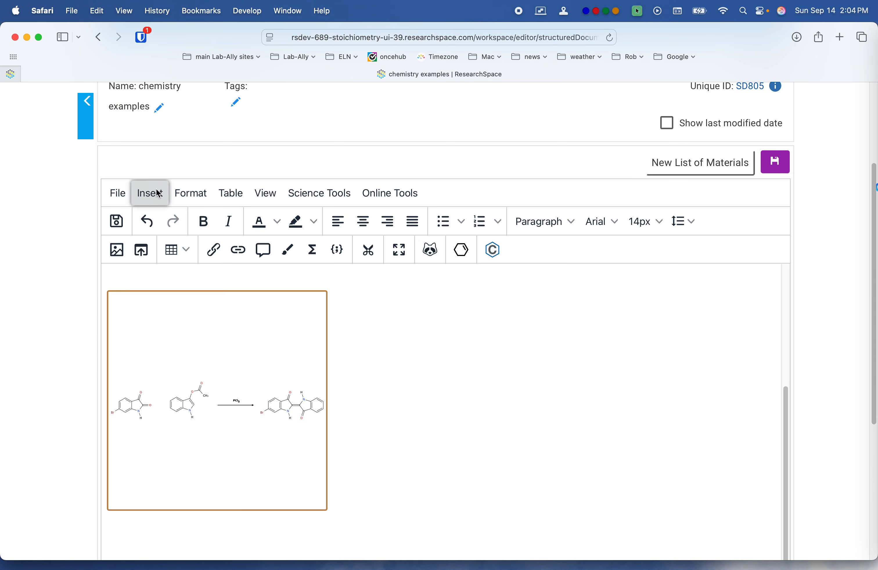
{"action": "left_click", "coordinate": [208, 202]}
{"action": "left_click", "coordinate": [150, 197]}
{"action": "left_click", "coordinate": [152, 221]}
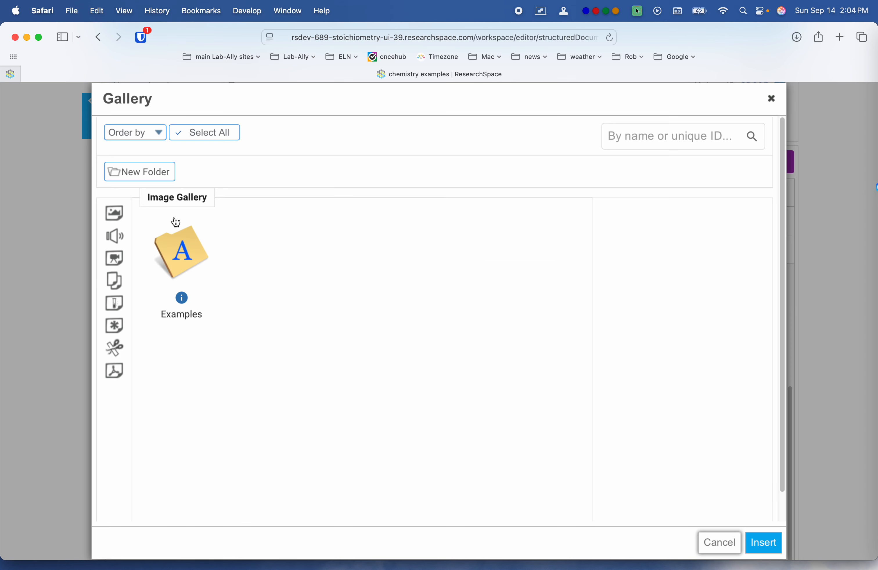
{"action": "left_click", "coordinate": [114, 303]}
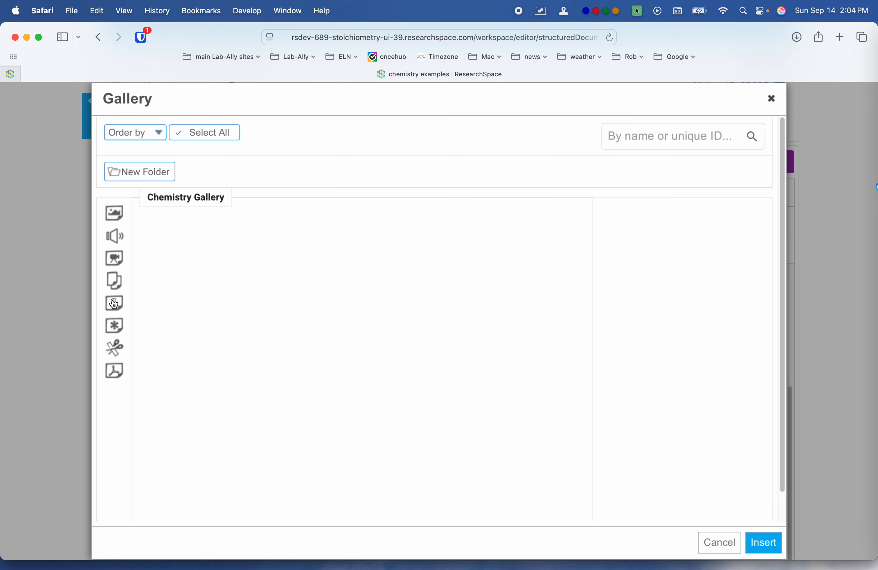
{"action": "left_click", "coordinate": [178, 272]}
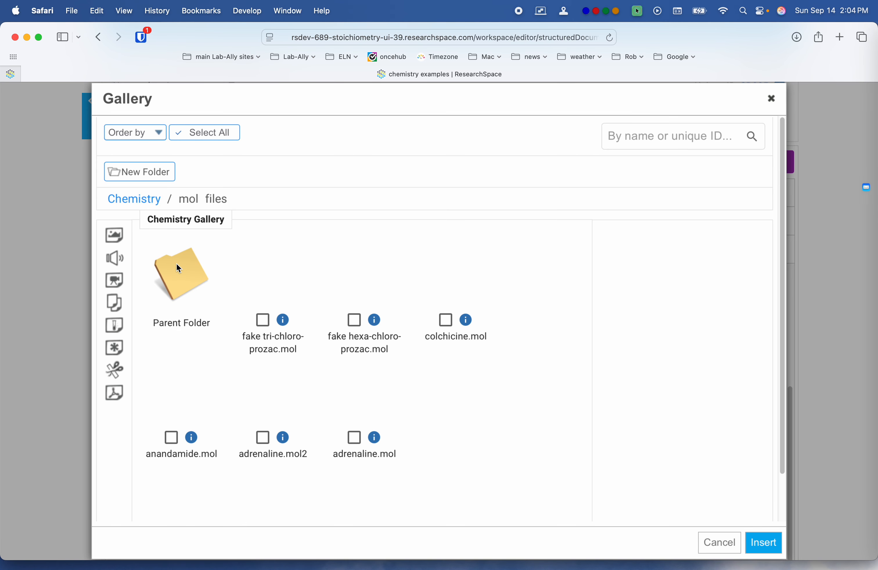
{"action": "left_click", "coordinate": [264, 320]}
{"action": "left_click", "coordinate": [764, 544]}
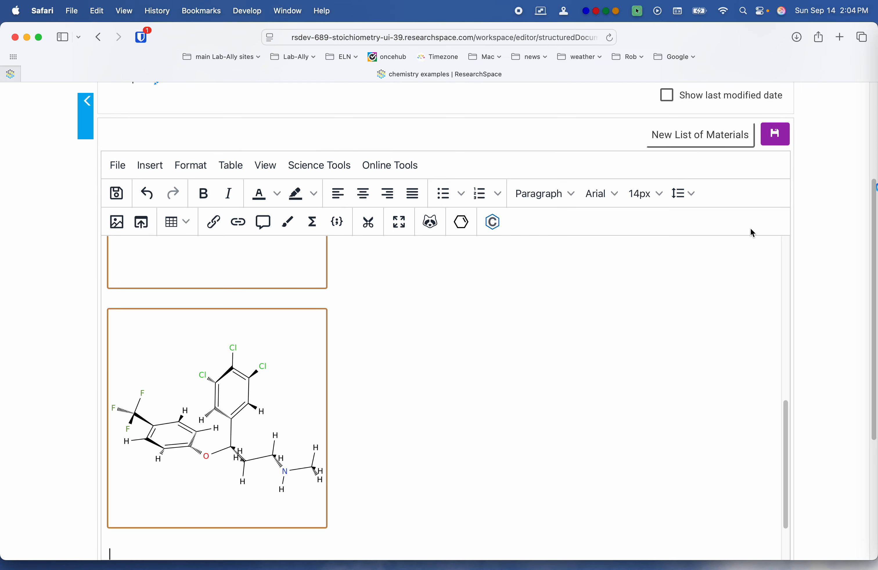
{"action": "left_click", "coordinate": [780, 133]}
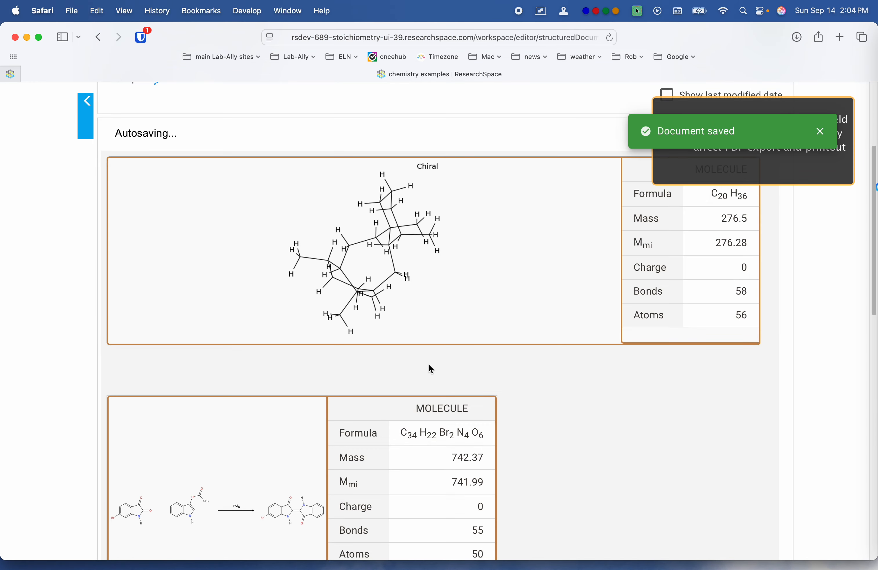
Step: Check the file information and linked documents of fake tri-chloro-prozac.mol, close the details, and look over the document's molecule tables
{"action": "scroll", "coordinate": [432, 369], "scroll_direction": "down", "scroll_amount": 10}
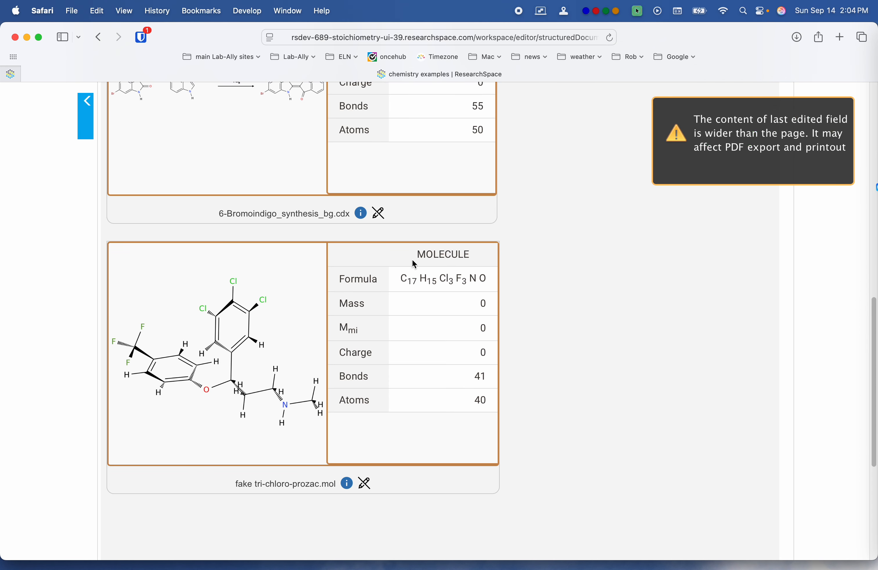
{"action": "left_click", "coordinate": [347, 483]}
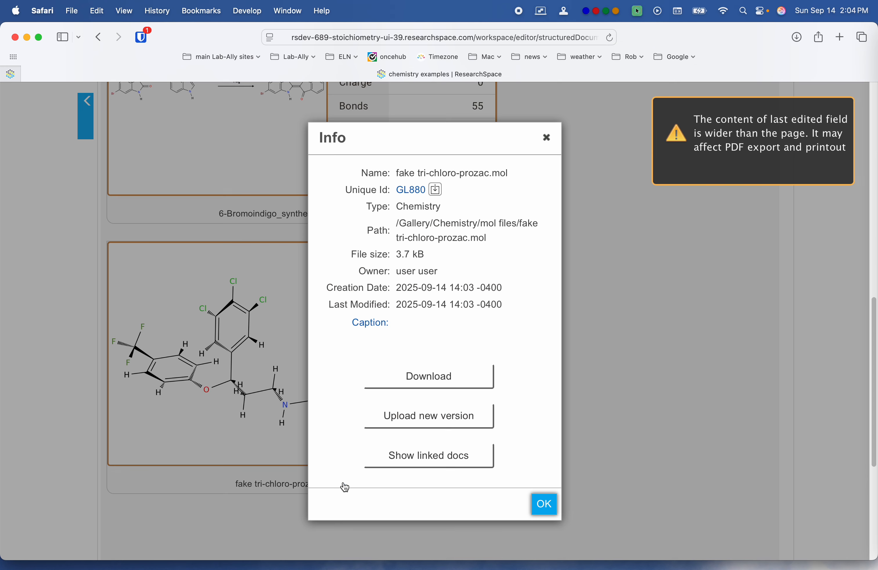
{"action": "left_click", "coordinate": [422, 467]}
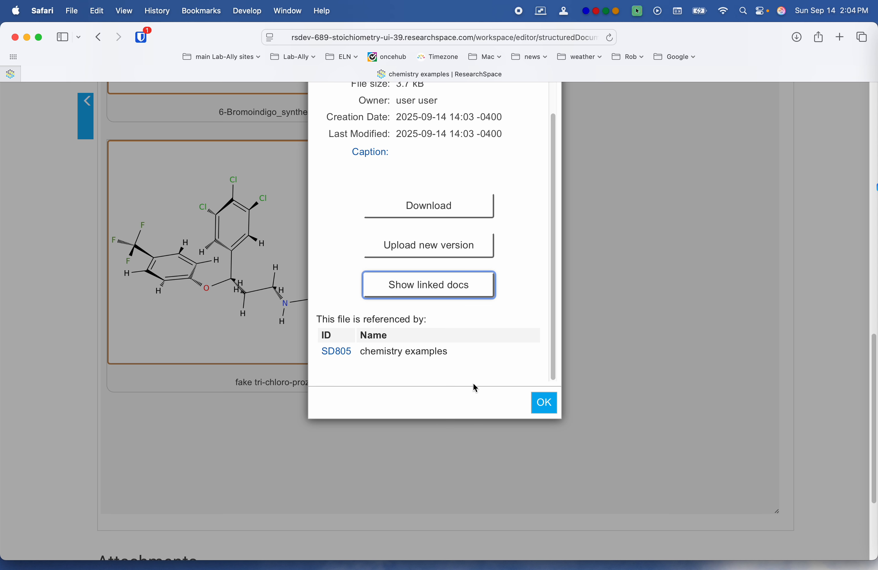
{"action": "left_click", "coordinate": [544, 408]}
{"action": "scroll", "coordinate": [249, 345], "scroll_direction": "up", "scroll_amount": 15}
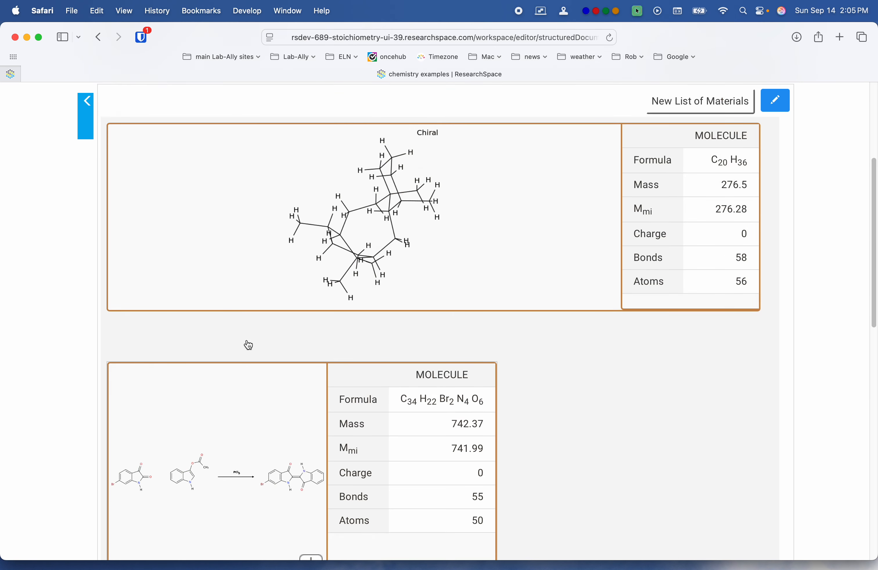
{"action": "scroll", "coordinate": [249, 346], "scroll_direction": "up", "scroll_amount": 5}
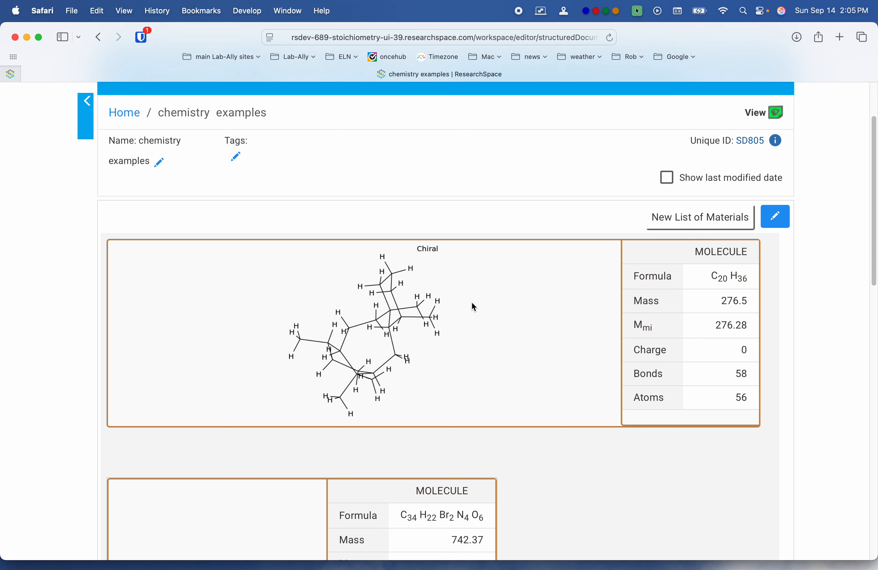
{"action": "scroll", "coordinate": [474, 306], "scroll_direction": "down", "scroll_amount": 8}
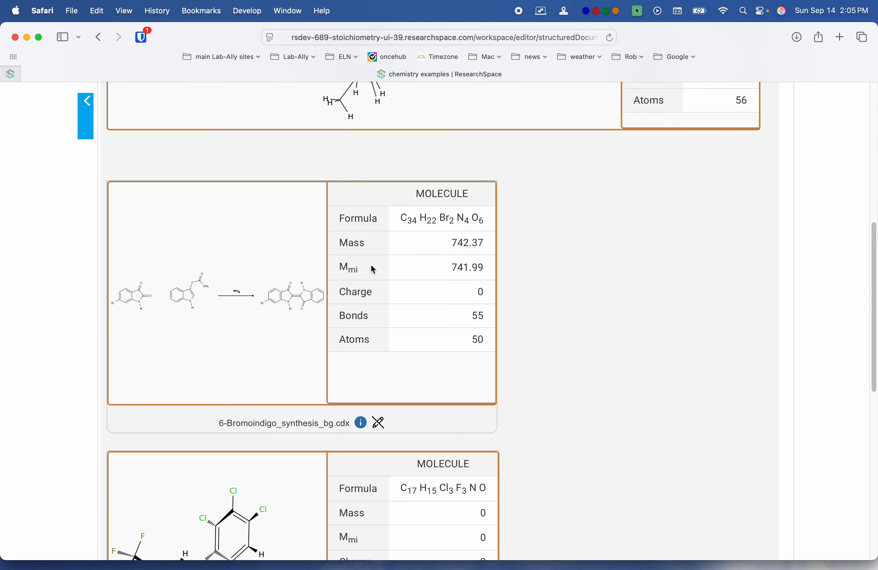
{"action": "scroll", "coordinate": [371, 265], "scroll_direction": "down", "scroll_amount": 5}
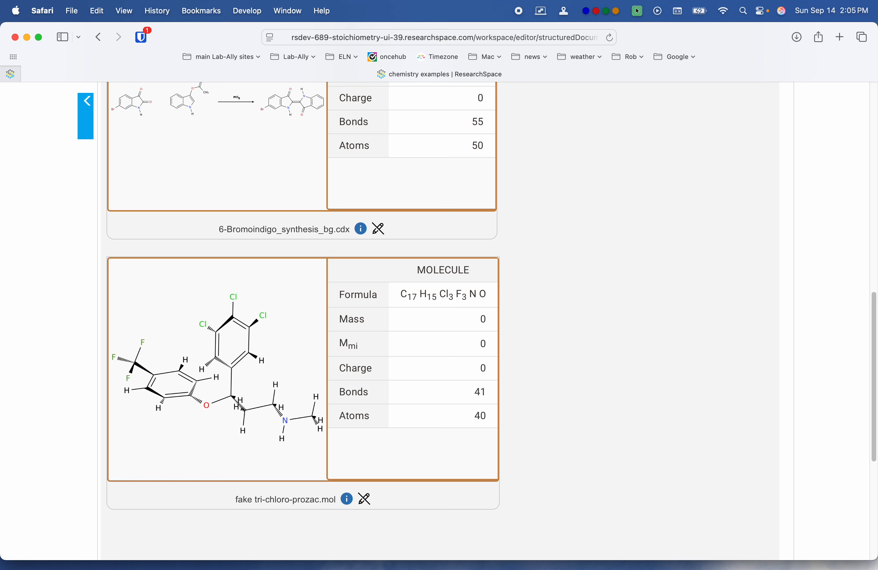
Step: Reopen the document for editing, place the cursor below the tri-chloro-prozac structure, and search PubChem by Name/CAS for "aspirin"
{"action": "double_click", "coordinate": [598, 332]}
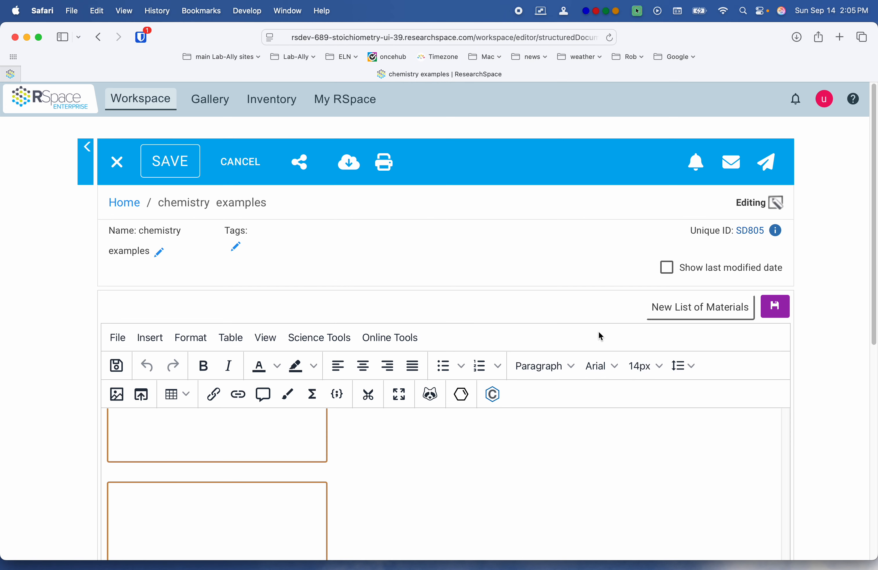
{"action": "left_click", "coordinate": [167, 261]}
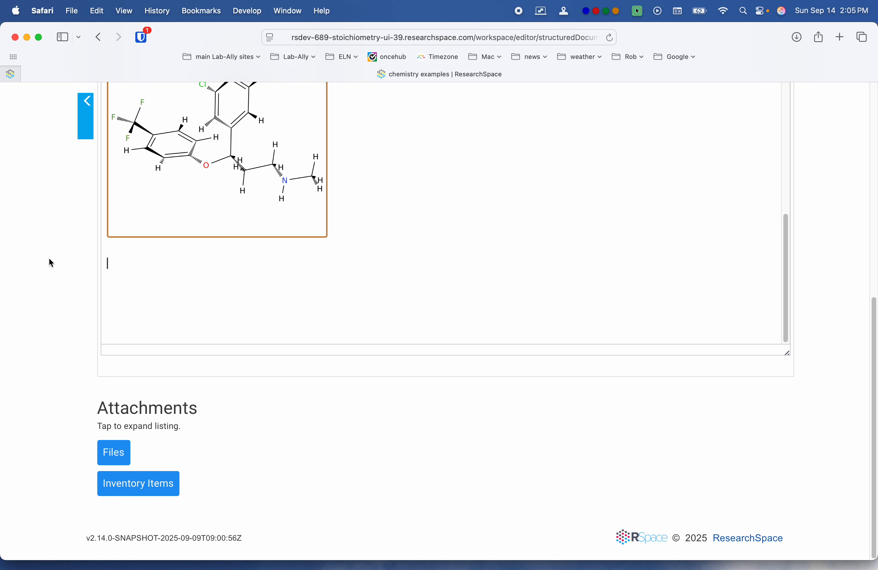
{"action": "scroll", "coordinate": [49, 259], "scroll_direction": "up", "scroll_amount": 3}
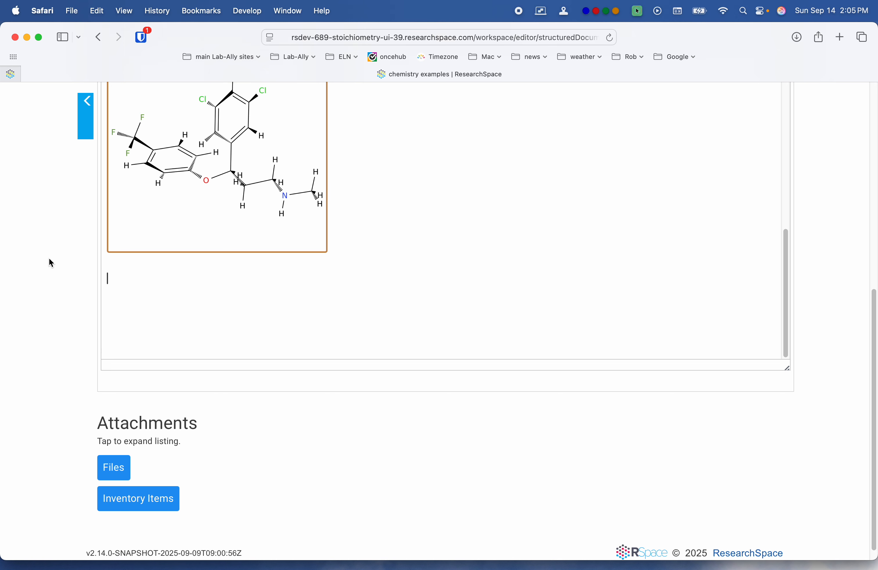
{"action": "scroll", "coordinate": [50, 262], "scroll_direction": "up", "scroll_amount": 2}
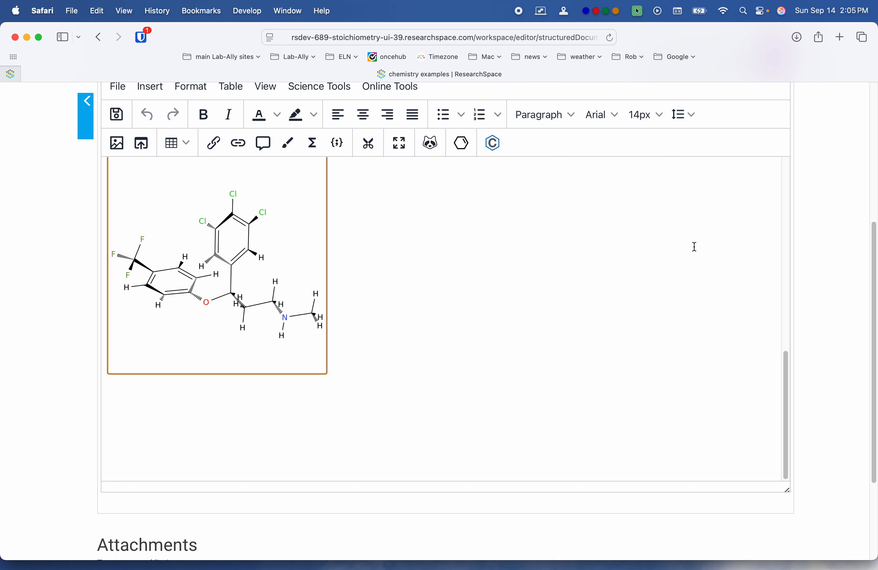
{"action": "left_click", "coordinate": [492, 143]}
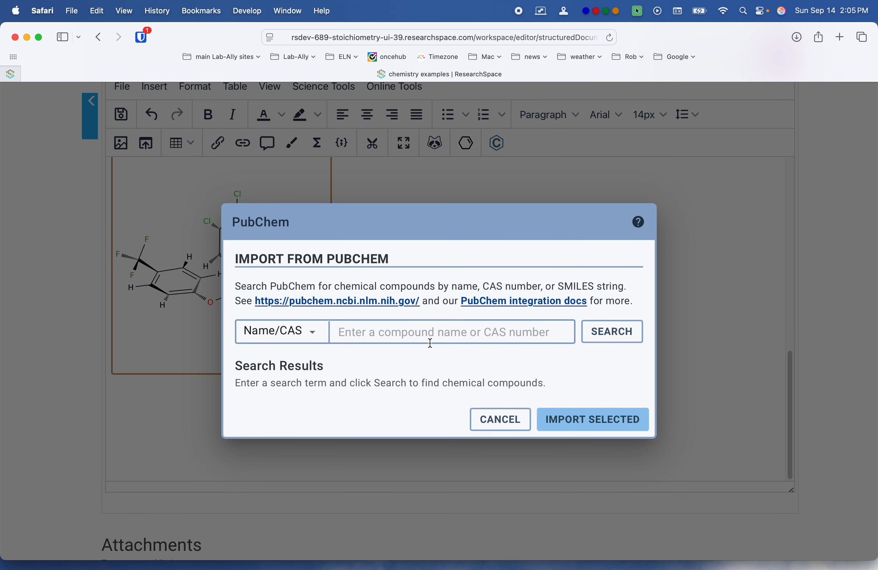
{"action": "left_click", "coordinate": [431, 332]}
{"action": "type", "text": "aspirin"}
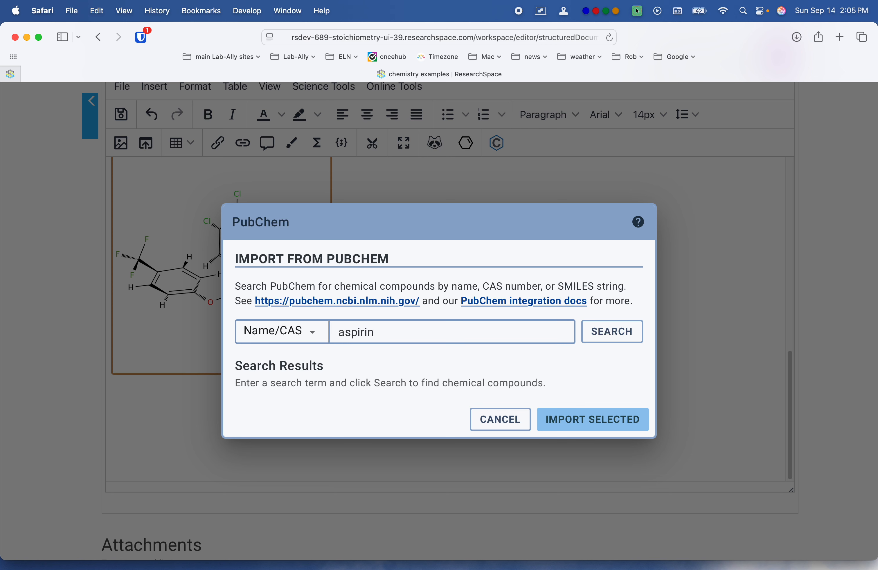
{"action": "key", "text": "Return"}
Step: Select the Aspirin compound in the PubChem results and import it into the document
{"action": "left_click", "coordinate": [506, 393]}
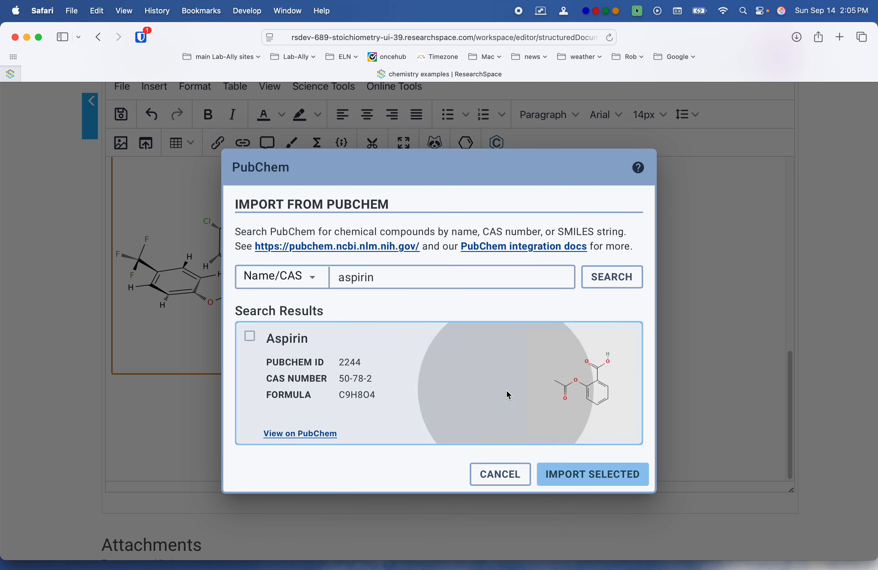
{"action": "left_click", "coordinate": [585, 468]}
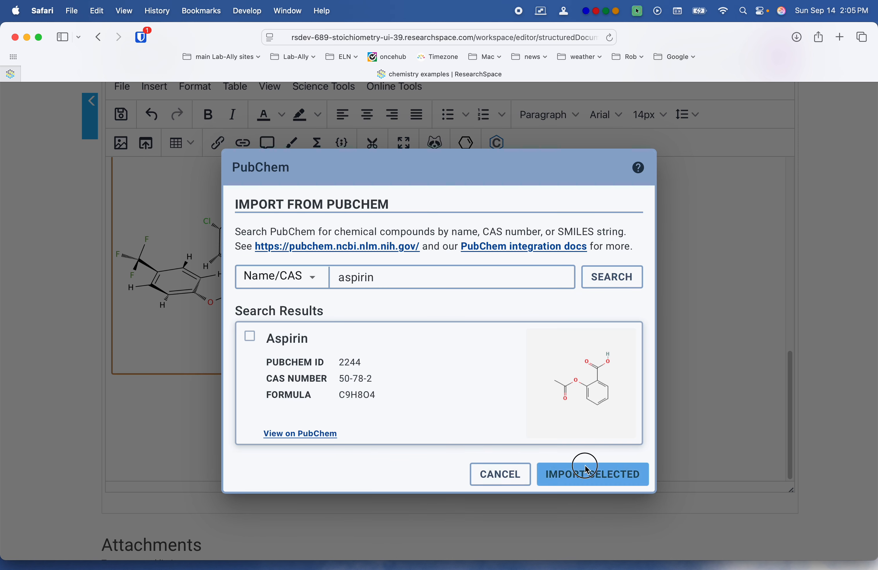
{"action": "left_click", "coordinate": [594, 483]}
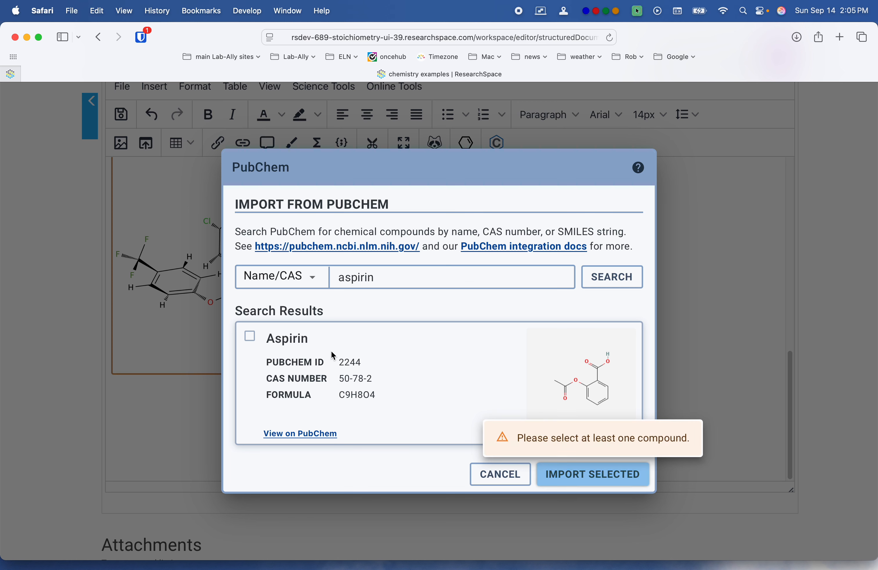
{"action": "left_click", "coordinate": [249, 336]}
{"action": "left_click", "coordinate": [600, 484]}
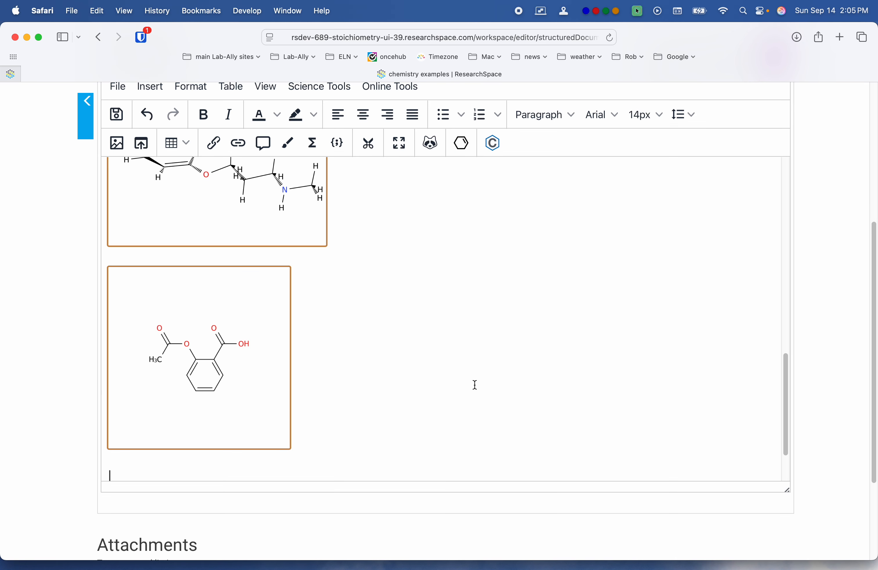
Step: Enlarge the aspirin structure image proportionally to about 1.7 times its imported width and check its file information
{"action": "left_click", "coordinate": [247, 294]}
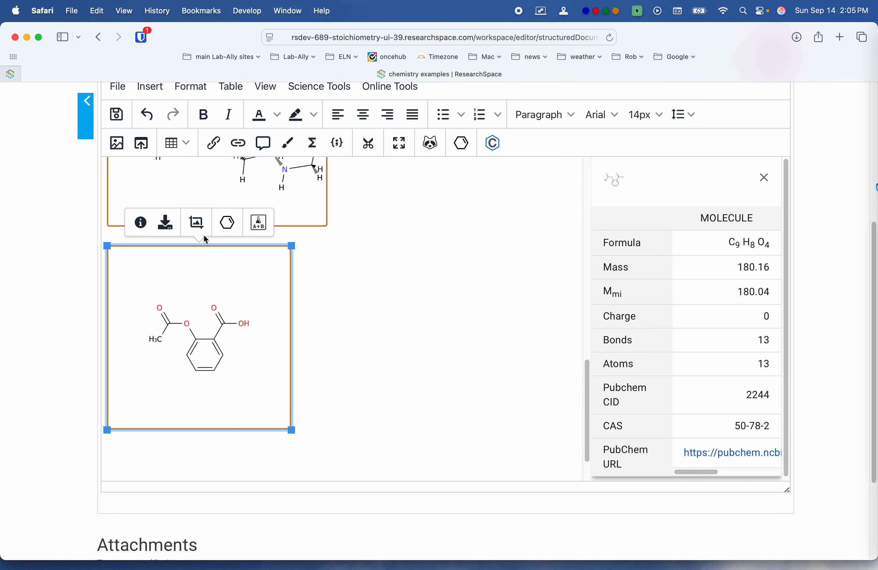
{"action": "left_click", "coordinate": [198, 227]}
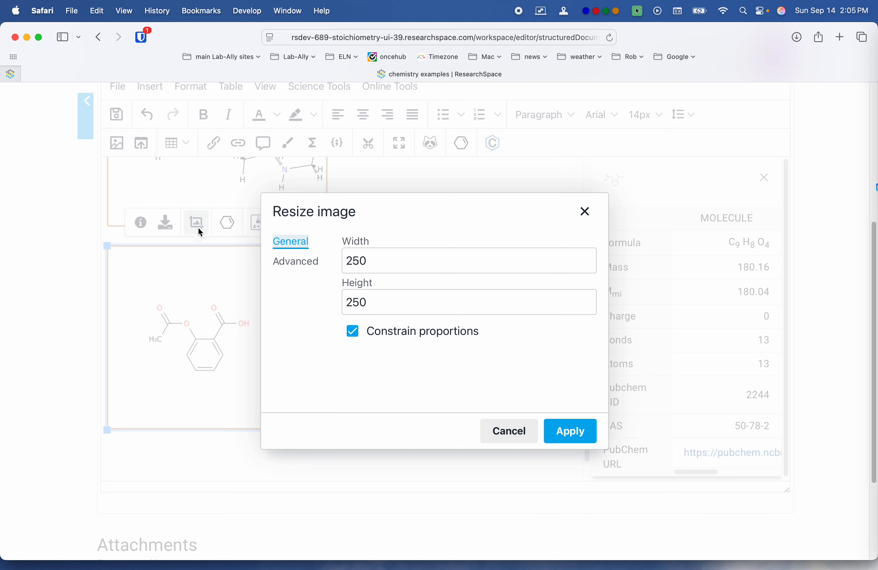
{"action": "left_click", "coordinate": [574, 441]}
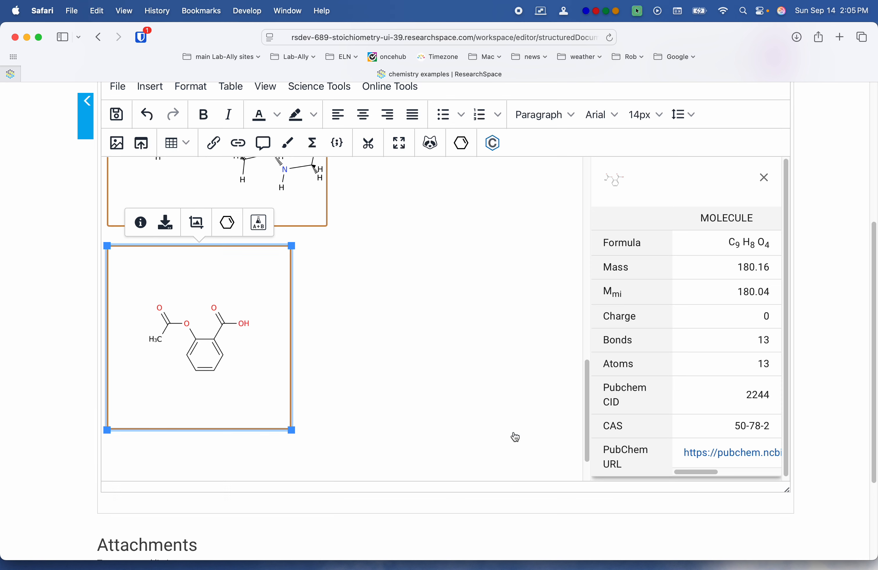
{"action": "left_click_drag", "start_coordinate": [291, 431], "coordinate": [396, 467]}
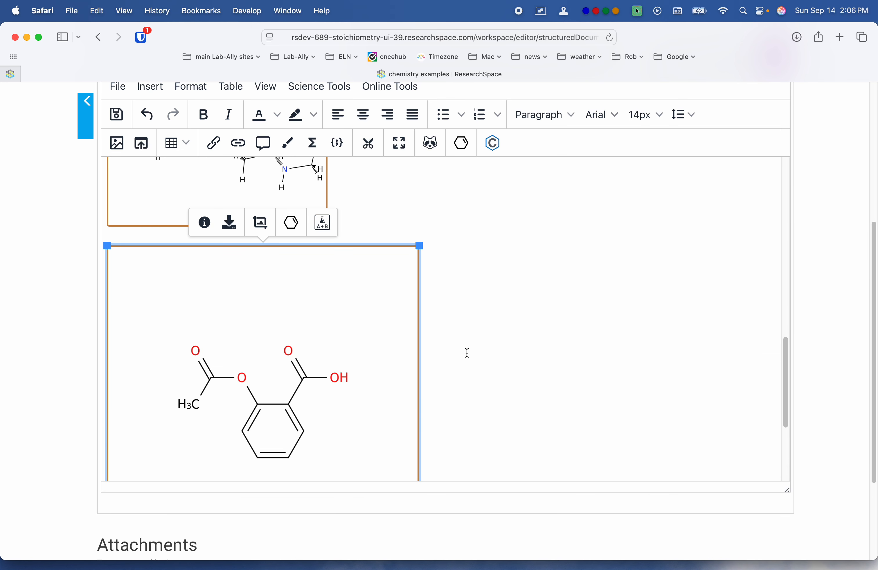
{"action": "left_click", "coordinate": [203, 223]}
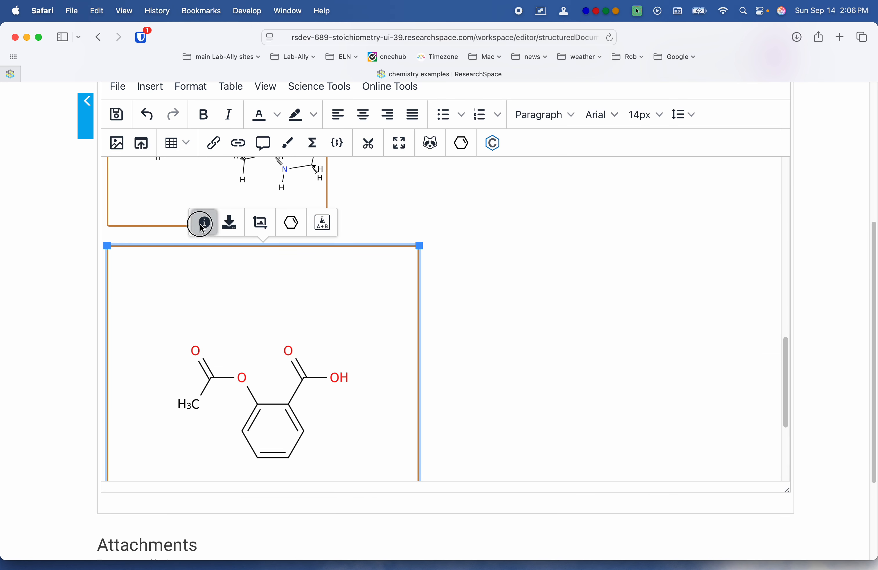
{"action": "left_click", "coordinate": [546, 506]}
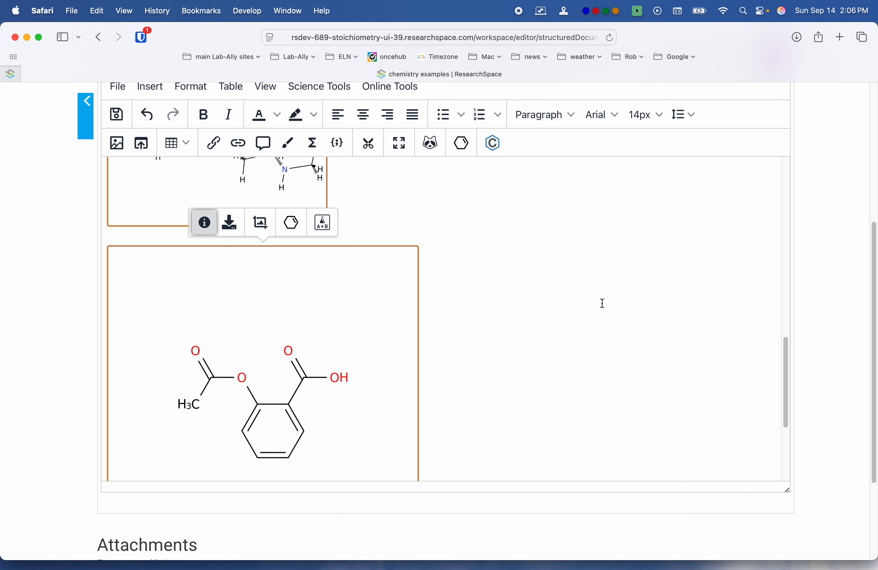
Step: Open the aspirin structure in the read-only Ketcher viewer, rotate it in the 3D view, and return to the document
{"action": "left_click", "coordinate": [320, 229]}
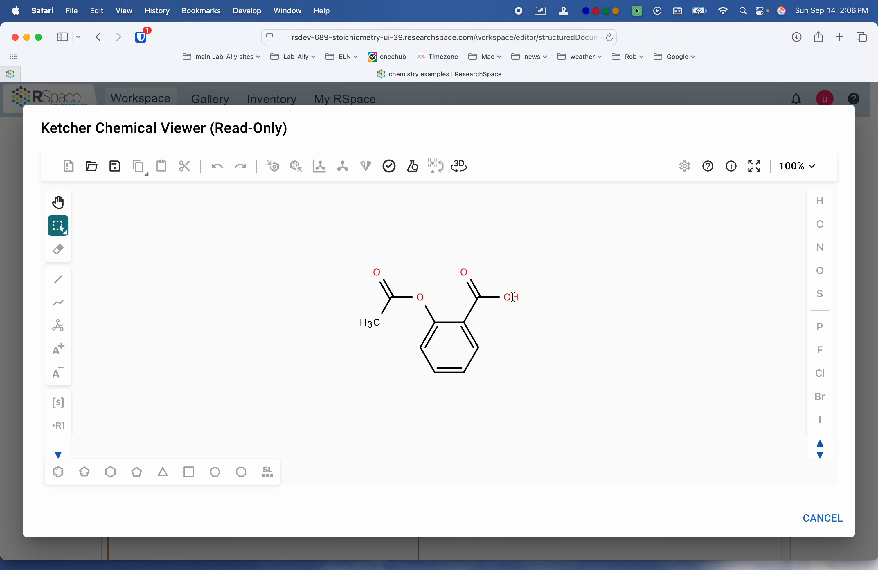
{"action": "left_click", "coordinate": [466, 173]}
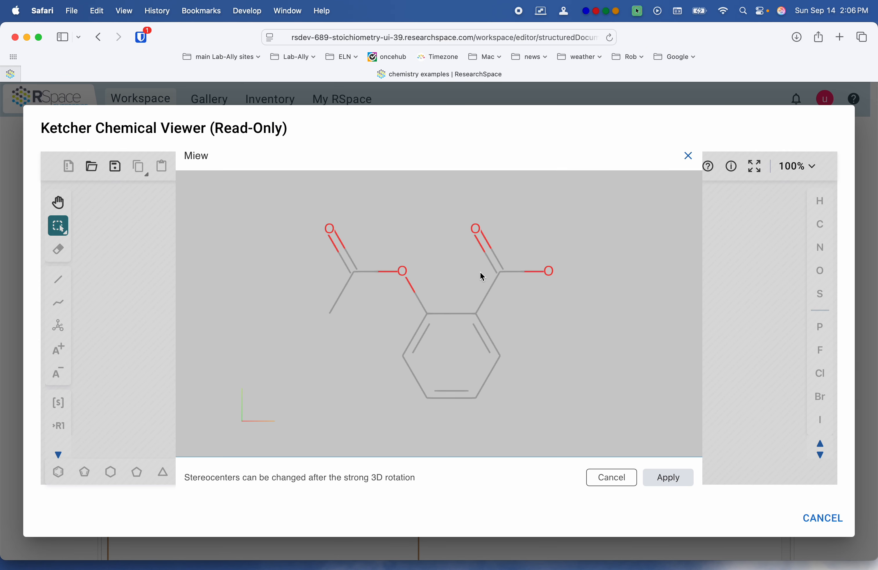
{"action": "left_click_drag", "start_coordinate": [359, 275], "coordinate": [355, 319]}
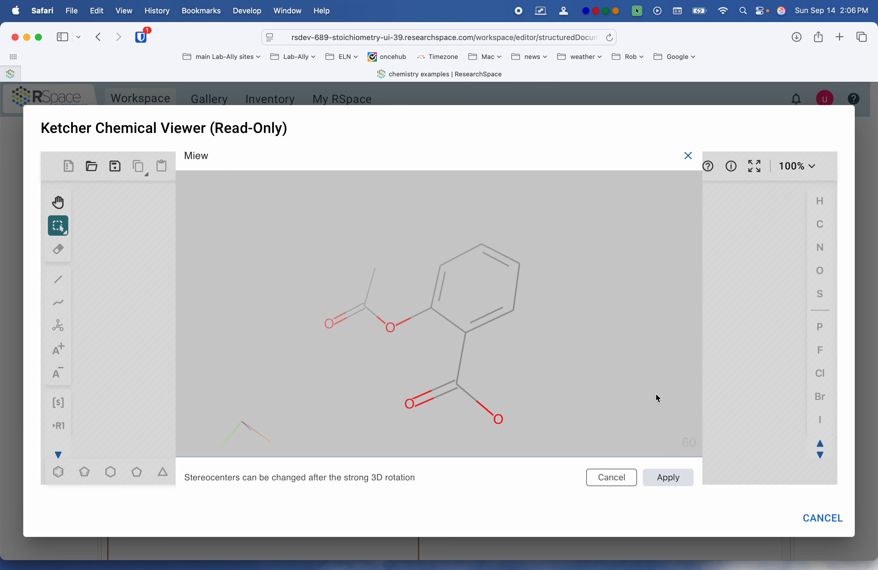
{"action": "left_click", "coordinate": [671, 478]}
{"action": "left_click", "coordinate": [630, 479]}
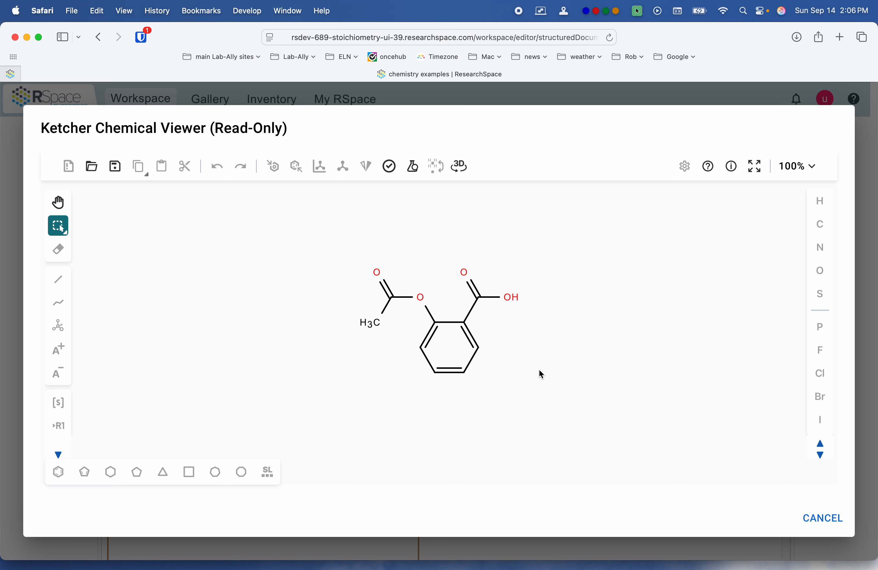
{"action": "left_click", "coordinate": [823, 519]}
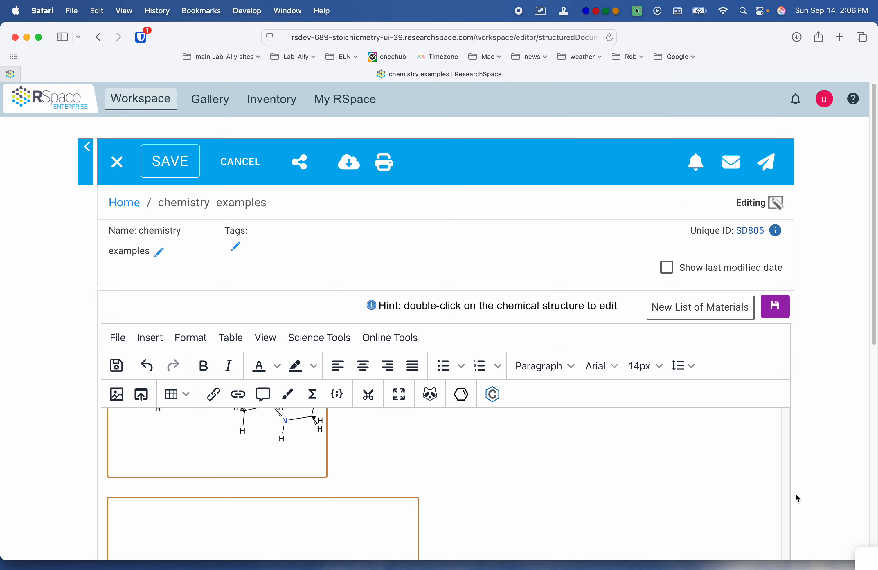
{"action": "scroll", "coordinate": [681, 458], "scroll_direction": "down", "scroll_amount": 4}
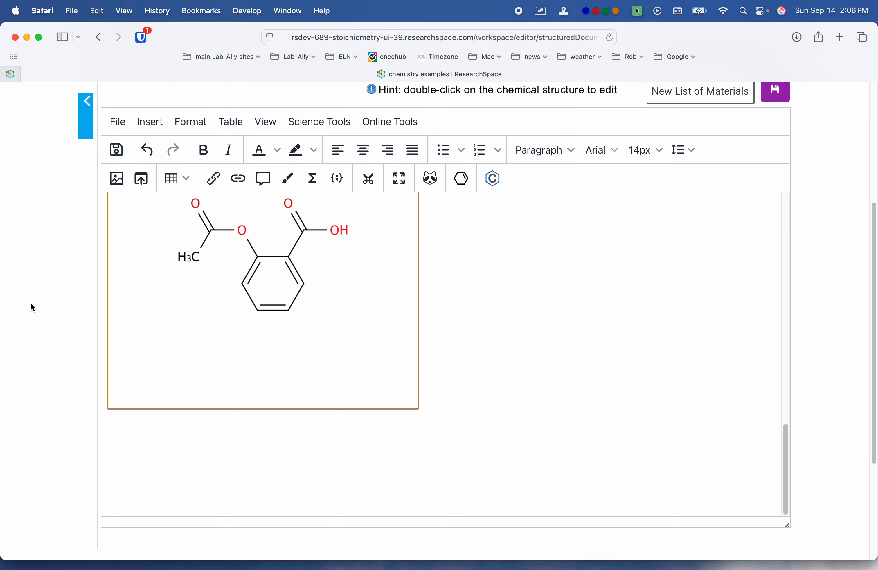
{"action": "scroll", "coordinate": [32, 307], "scroll_direction": "down", "scroll_amount": 4}
{"action": "scroll", "coordinate": [555, 300], "scroll_direction": "up", "scroll_amount": 2}
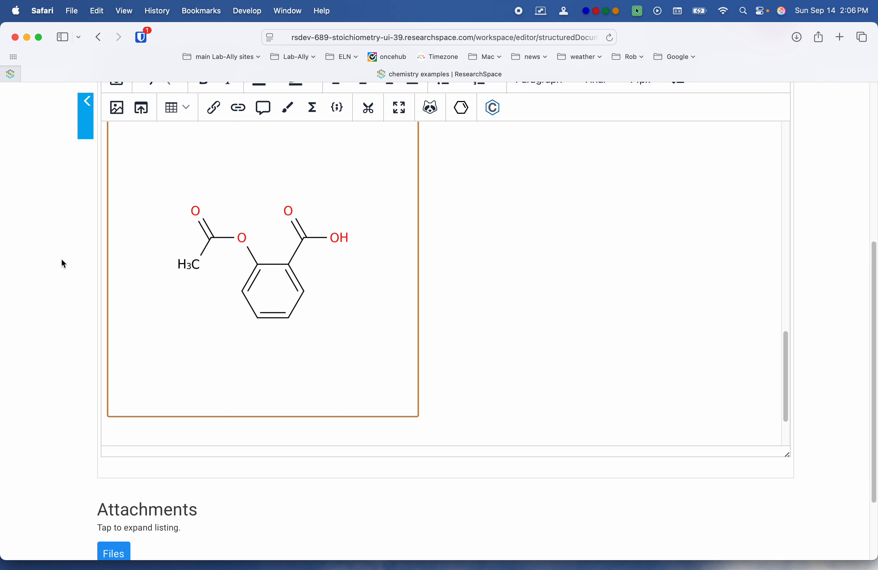
{"action": "scroll", "coordinate": [129, 264], "scroll_direction": "down", "scroll_amount": 3}
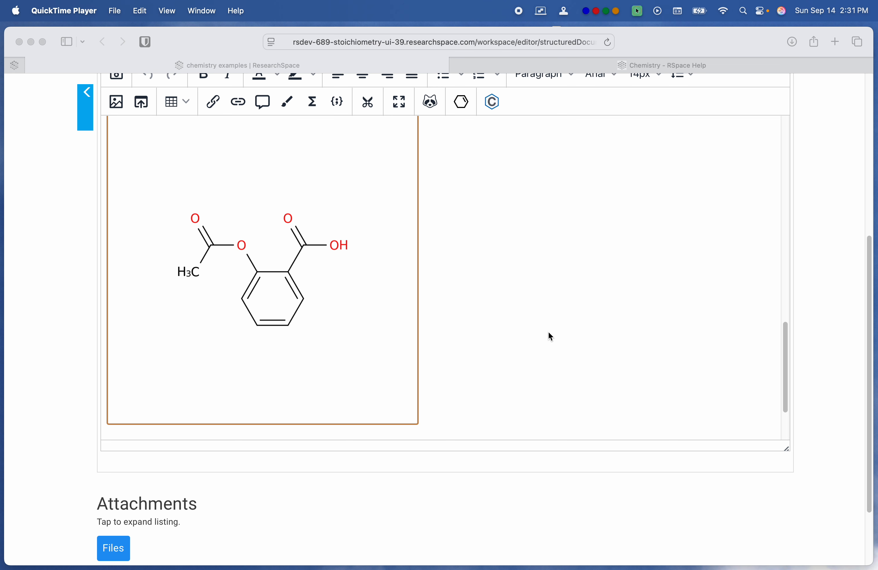
{"action": "scroll", "coordinate": [548, 332], "scroll_direction": "down", "scroll_amount": 4}
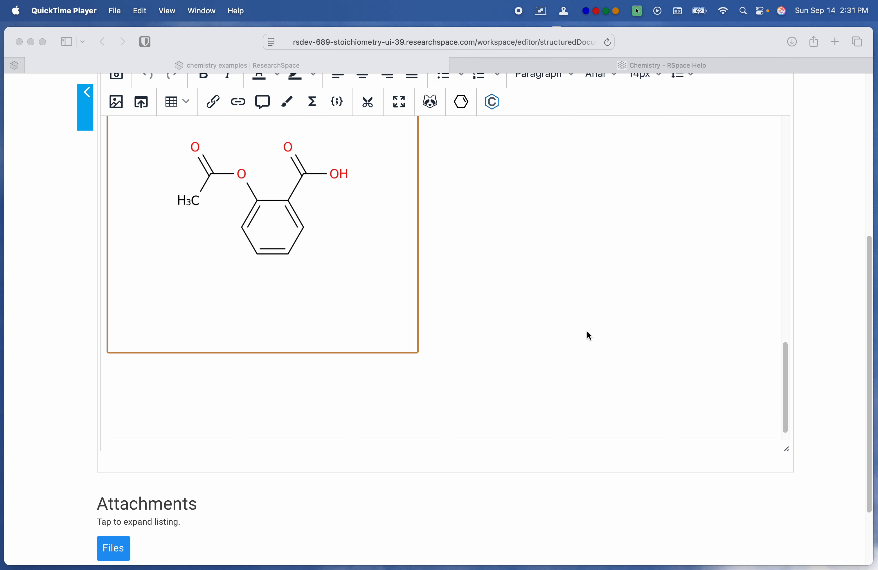
Step: Place the cursor beside the first structure in the document and start opening a structure file in the Ketcher insert dialog
{"action": "scroll", "coordinate": [592, 330], "scroll_direction": "up", "scroll_amount": 10}
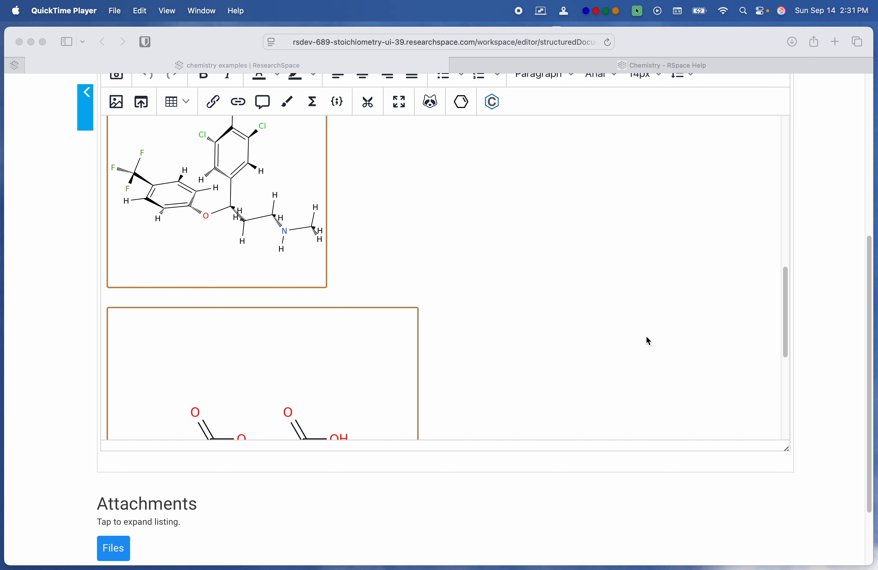
{"action": "scroll", "coordinate": [646, 336], "scroll_direction": "up", "scroll_amount": 10}
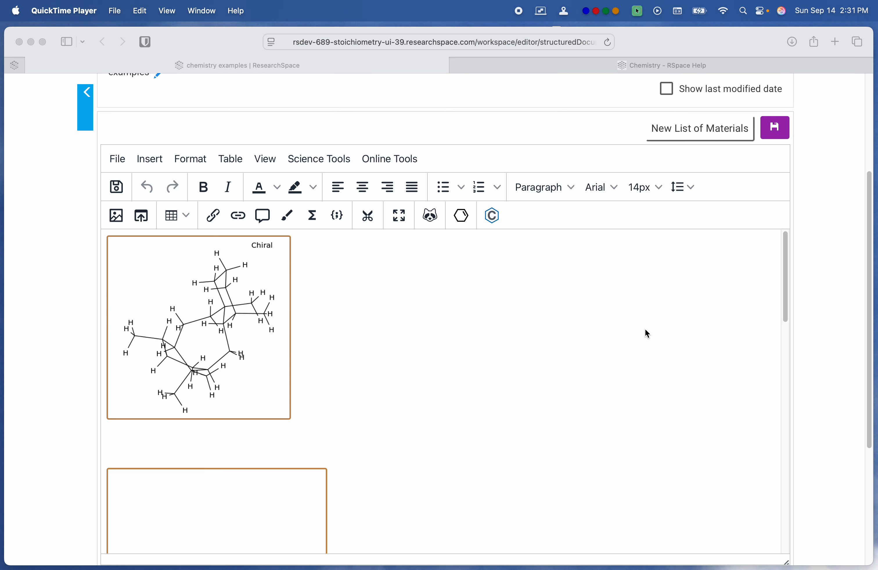
{"action": "left_click", "coordinate": [457, 265]}
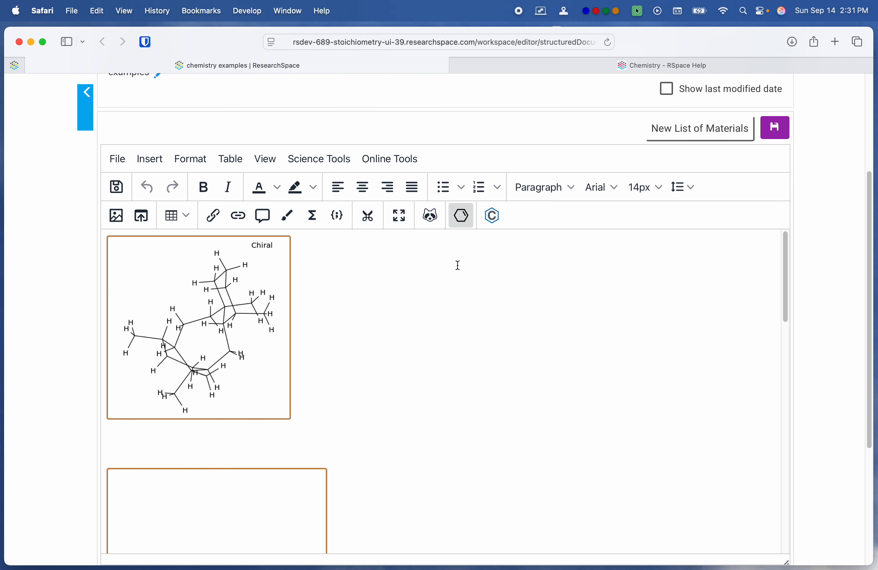
{"action": "left_click", "coordinate": [462, 217]}
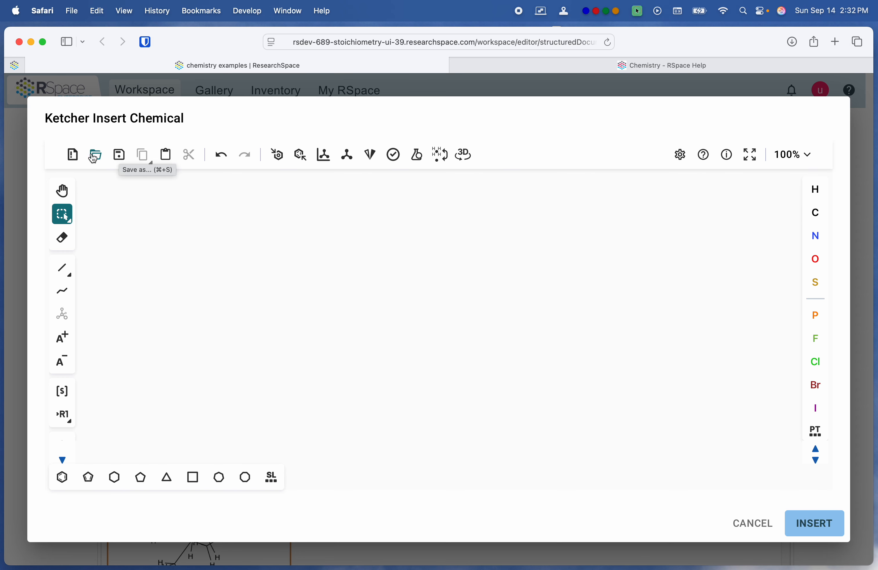
{"action": "left_click", "coordinate": [95, 155]}
{"action": "left_click", "coordinate": [452, 335]}
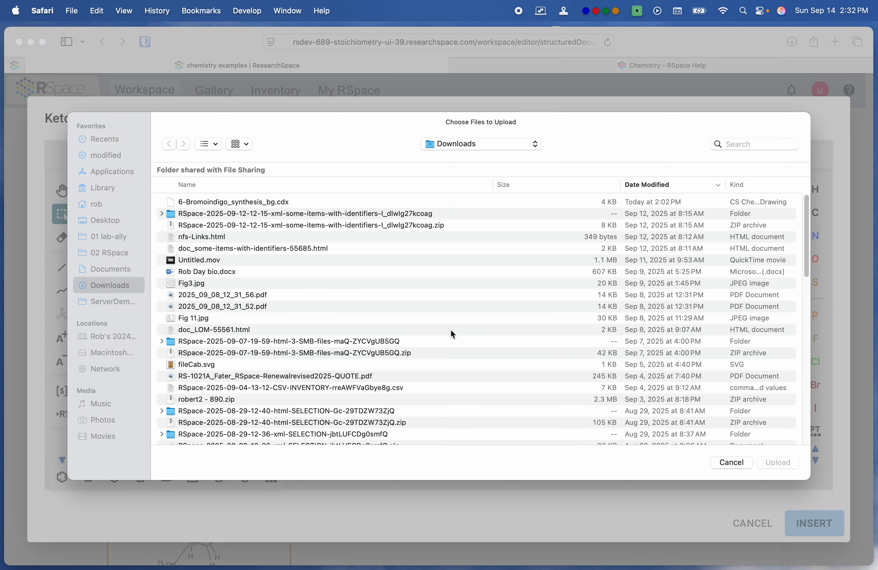
Step: Load 00 6-Bromoindigo_synthesis.rxn from the Chemistry Examples folder onto the Ketcher canvas and insert the reaction into the document
{"action": "left_click", "coordinate": [113, 306]}
{"action": "double_click", "coordinate": [232, 204]}
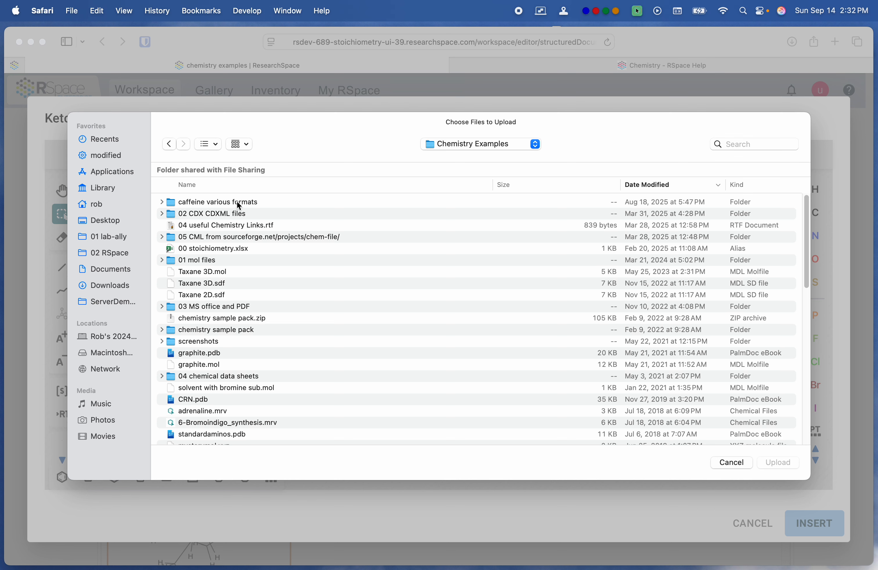
{"action": "left_click", "coordinate": [233, 187]}
{"action": "left_click", "coordinate": [225, 215]}
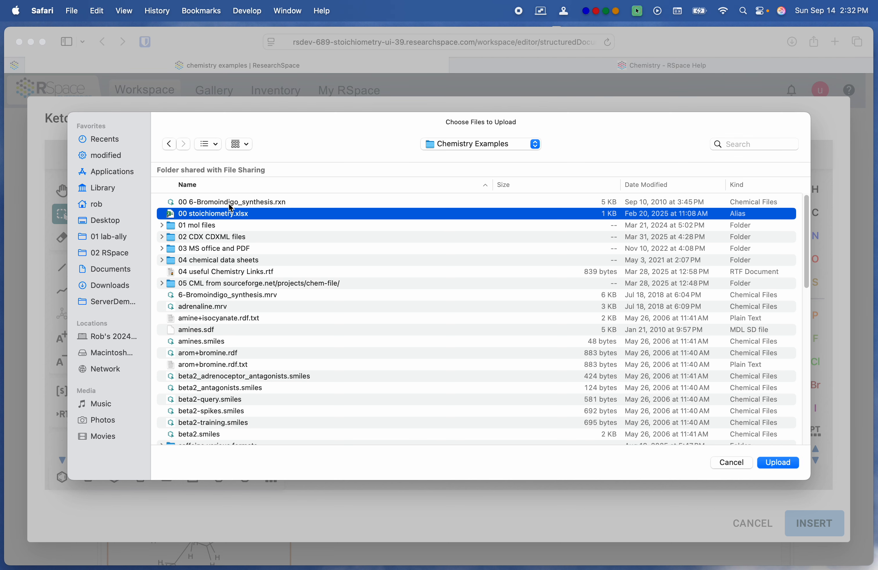
{"action": "left_click", "coordinate": [229, 203]}
{"action": "left_click", "coordinate": [780, 463]}
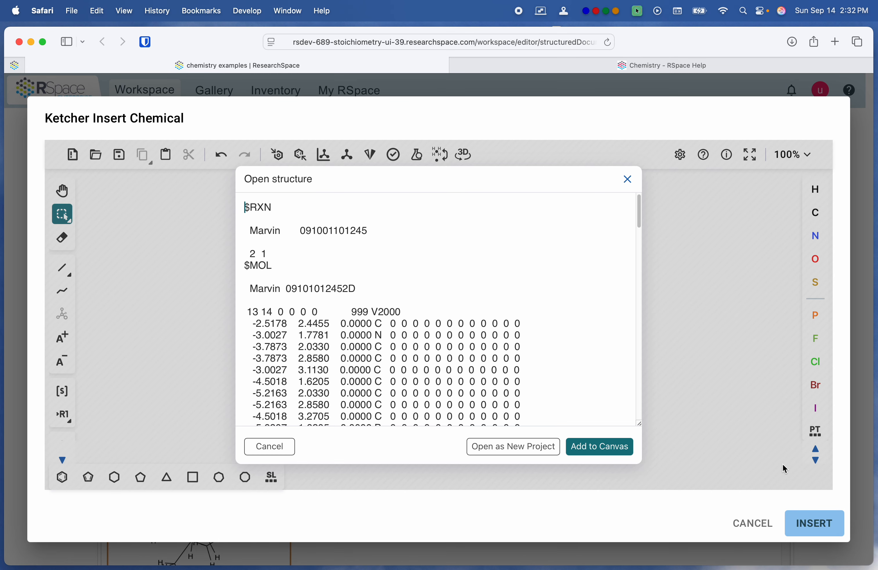
{"action": "left_click", "coordinate": [602, 449]}
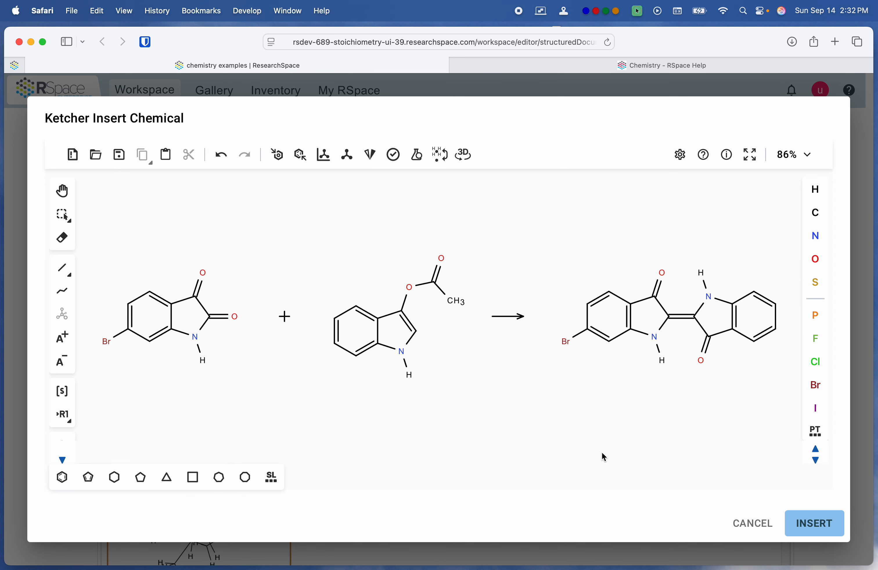
{"action": "left_click", "coordinate": [440, 315]}
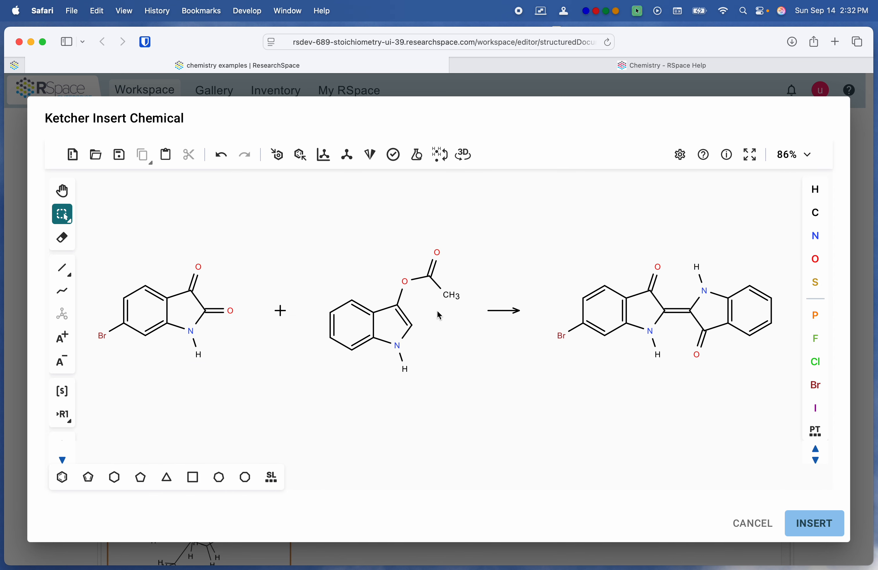
{"action": "left_click", "coordinate": [814, 523]}
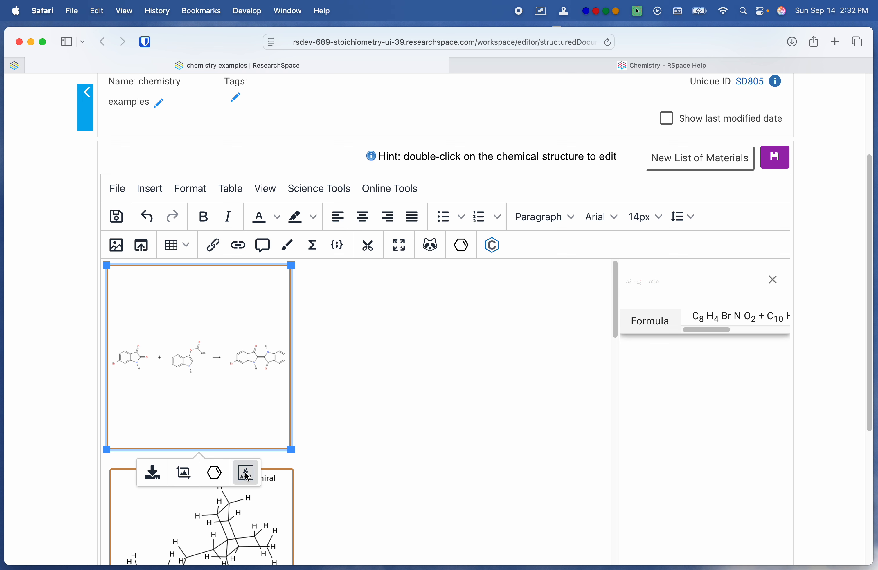
Step: Select the inserted 6-bromoindigo reaction, open its reaction table and calculate the stoichiometry
{"action": "left_click", "coordinate": [464, 524]}
{"action": "left_click", "coordinate": [270, 397]}
{"action": "left_click", "coordinate": [246, 474]}
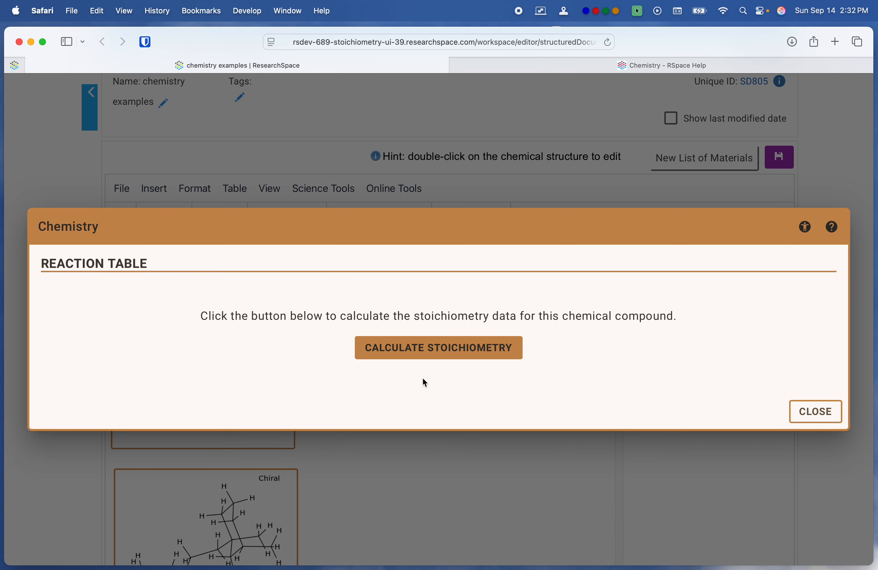
{"action": "left_click", "coordinate": [439, 350]}
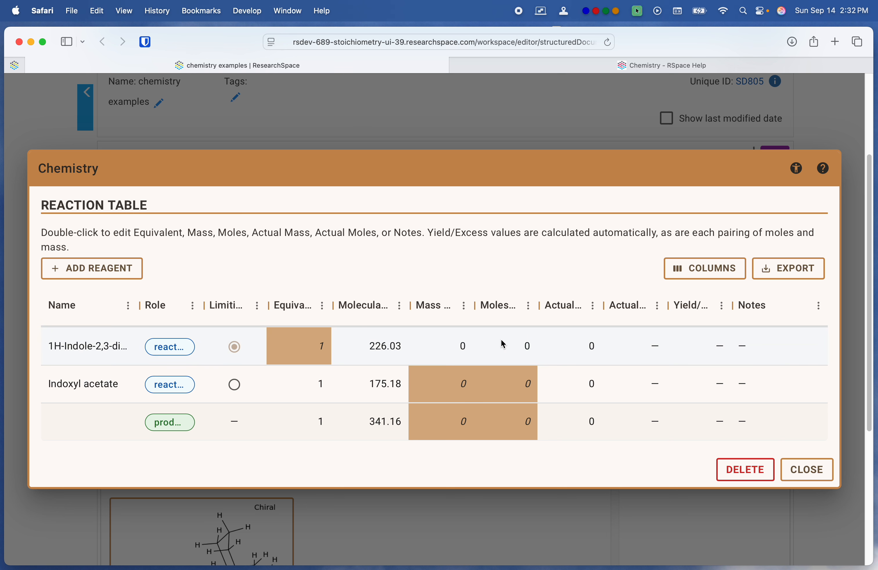
Step: Set the limiting reagent's mass to 10 g in the reaction table and save the changes
{"action": "left_click_drag", "start_coordinate": [474, 311], "coordinate": [498, 308]}
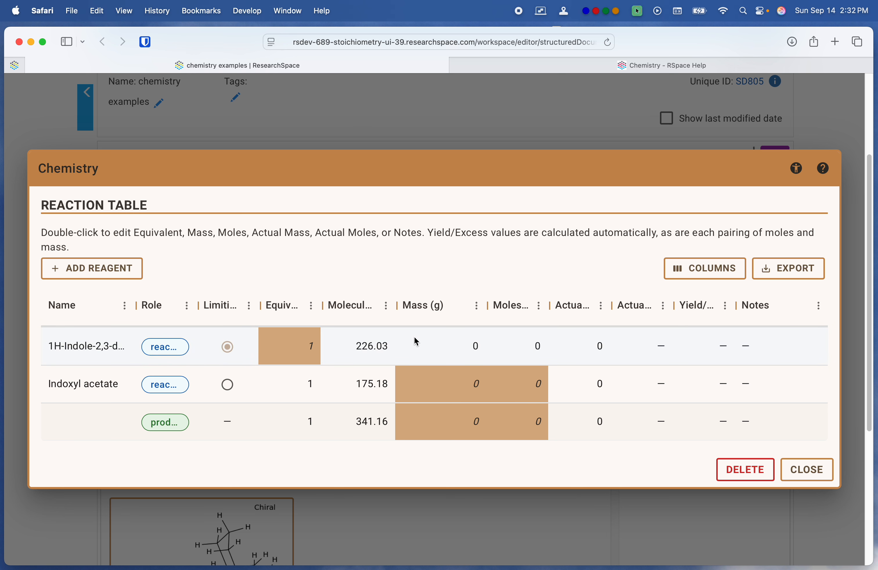
{"action": "double_click", "coordinate": [480, 349]}
{"action": "left_click", "coordinate": [228, 348]}
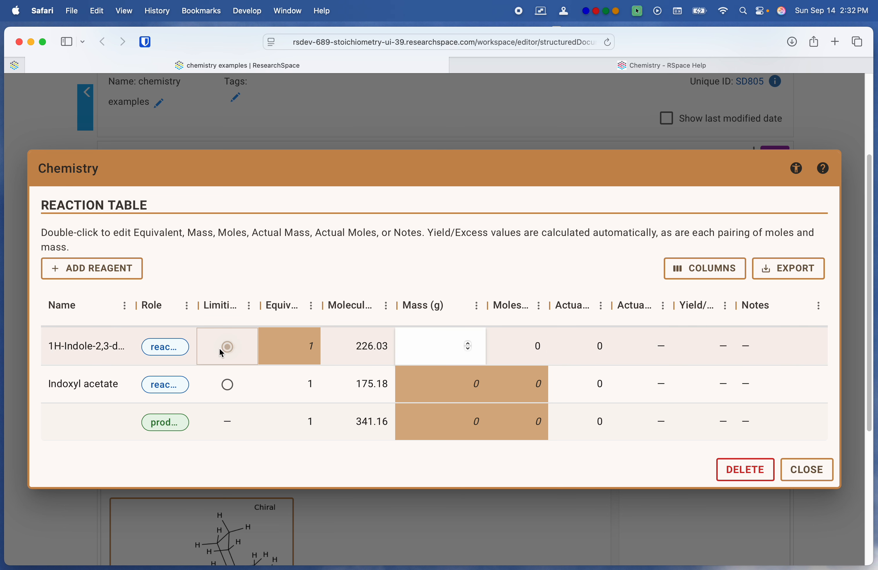
{"action": "double_click", "coordinate": [471, 351]}
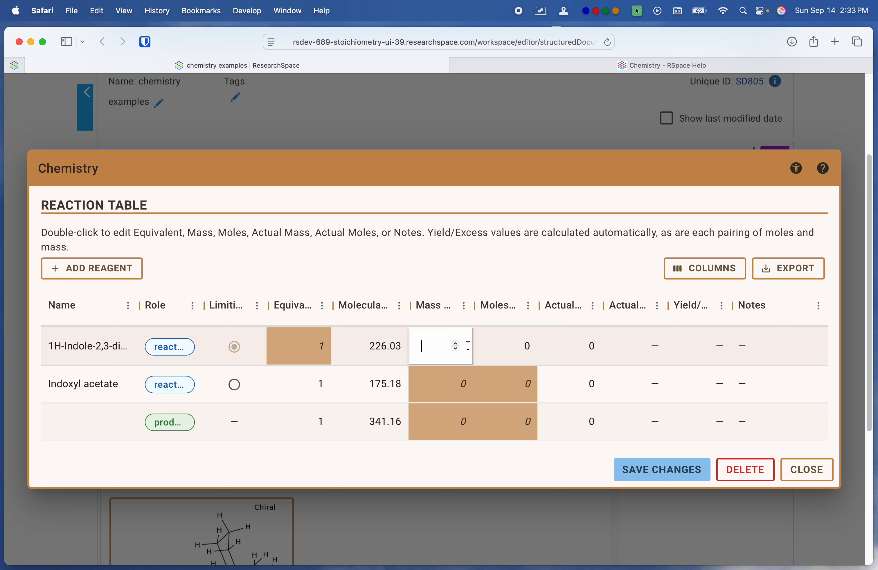
{"action": "type", "text": "10"}
{"action": "left_click", "coordinate": [671, 467]}
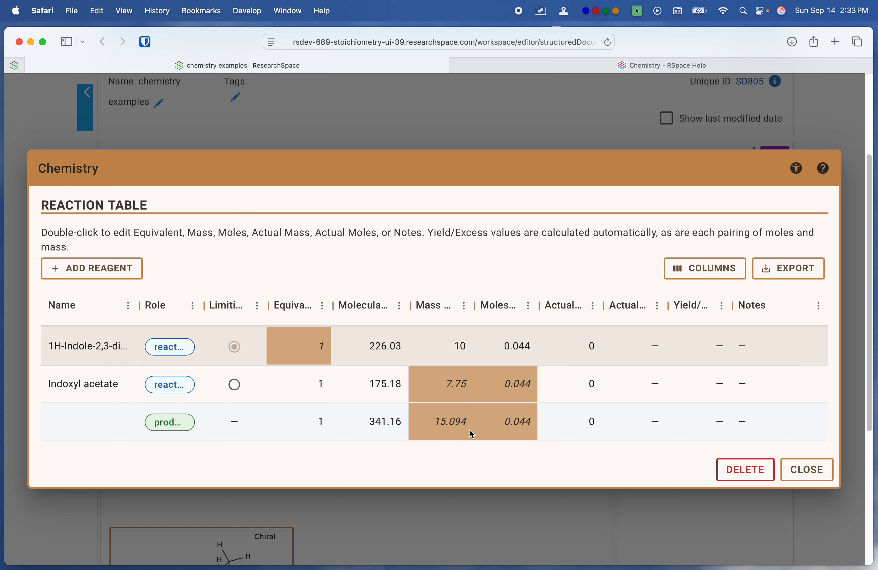
Step: Export the reaction table to CSV and close the table
{"action": "left_click", "coordinate": [799, 274]}
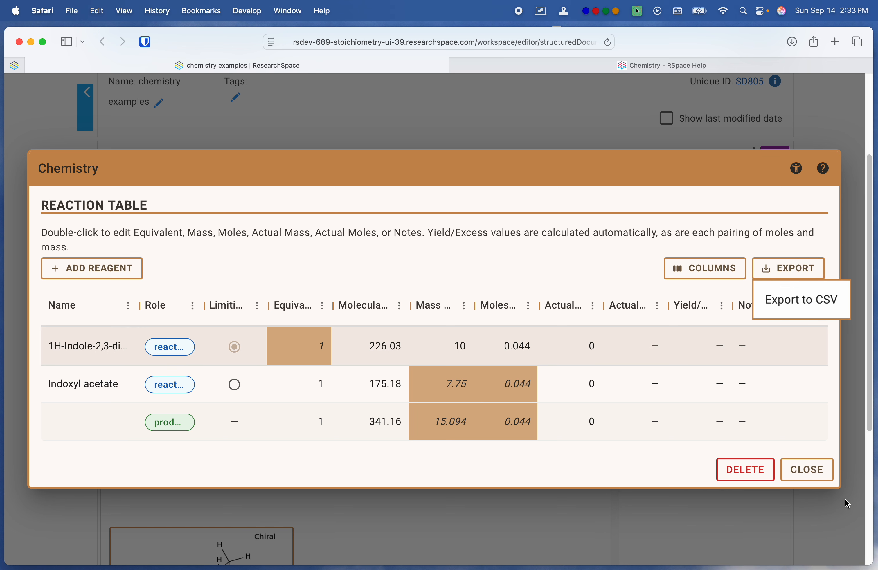
{"action": "left_click", "coordinate": [818, 471]}
{"action": "left_click", "coordinate": [815, 471]}
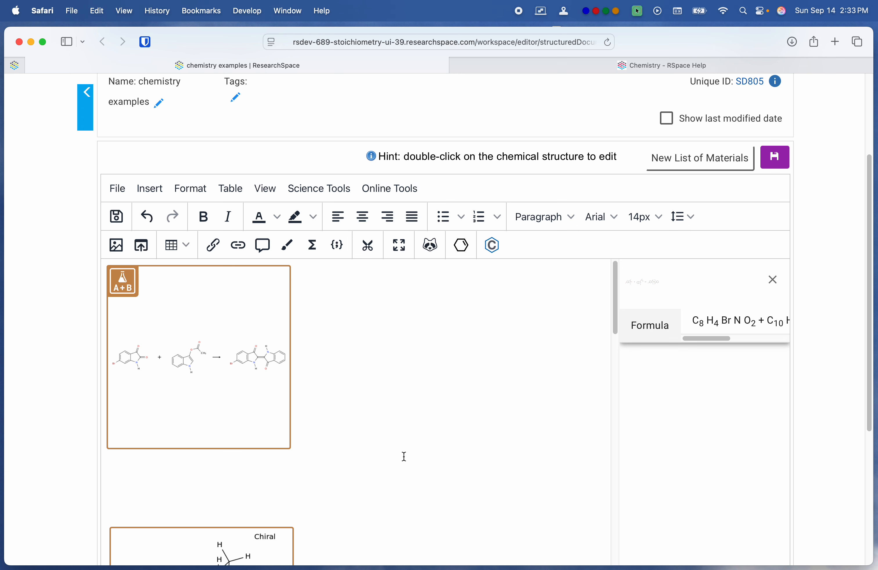
Step: Reopen the reaction table from the 6-bromoindigo reaction image to check the saved values, and close it
{"action": "left_click", "coordinate": [206, 308]}
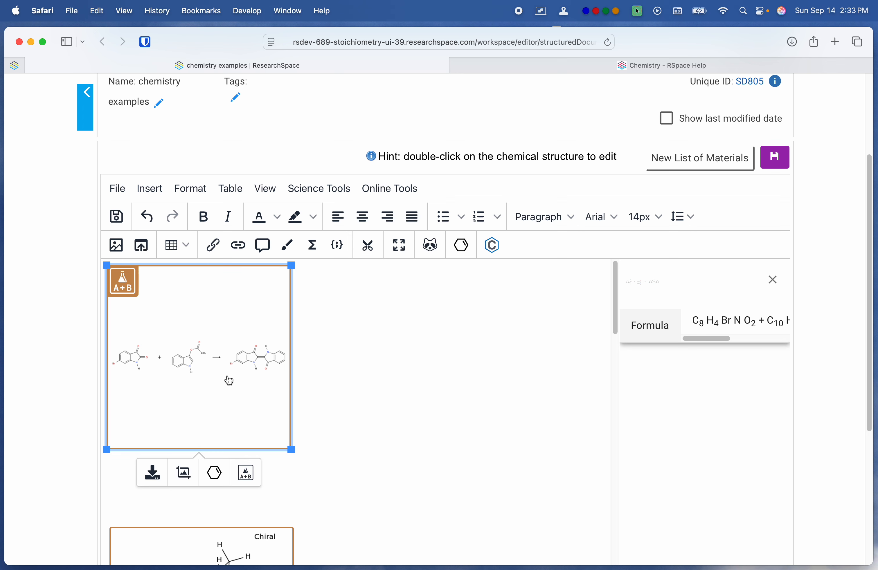
{"action": "left_click", "coordinate": [255, 474]}
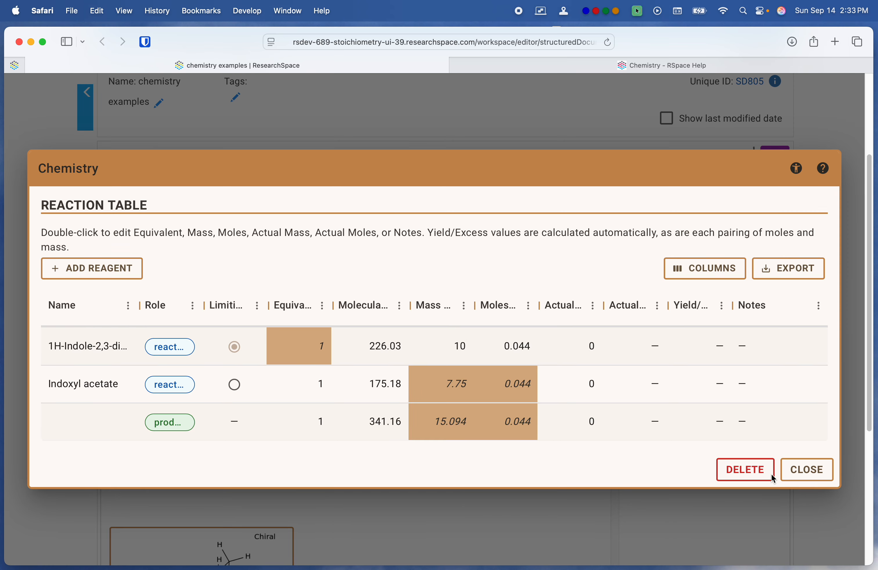
{"action": "left_click", "coordinate": [799, 473]}
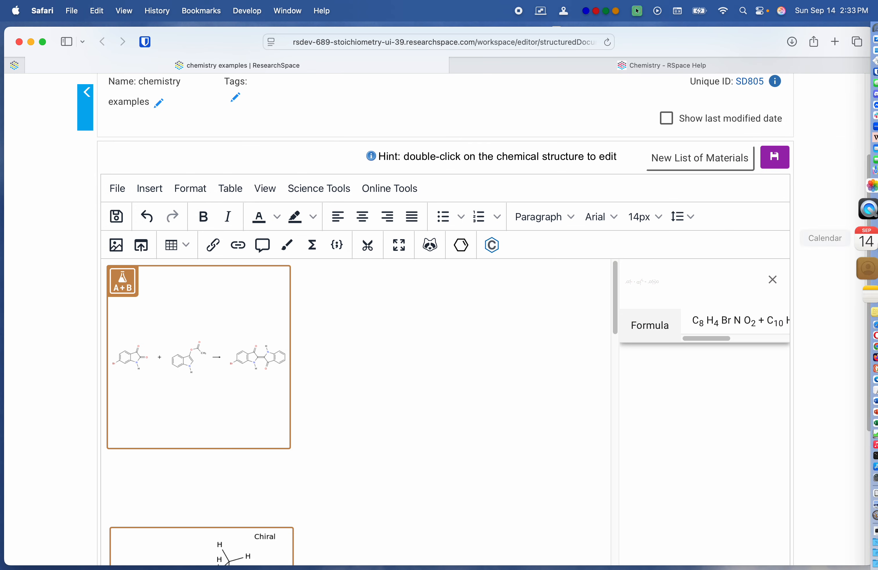
Step: Switch to Finder, open the exported chemistry examples CSV from Downloads in LibreOffice to check its contents, and close it
{"action": "left_click", "coordinate": [850, 37]}
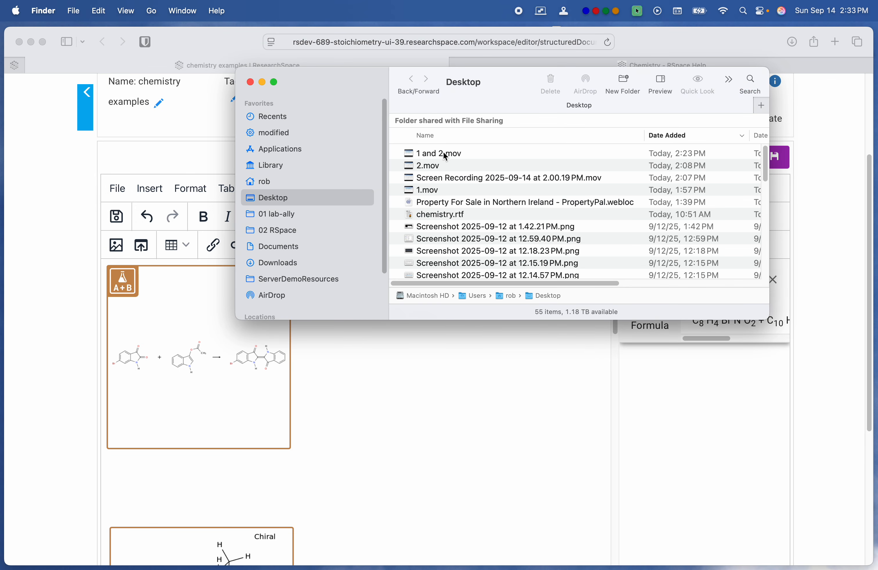
{"action": "left_click", "coordinate": [282, 264]}
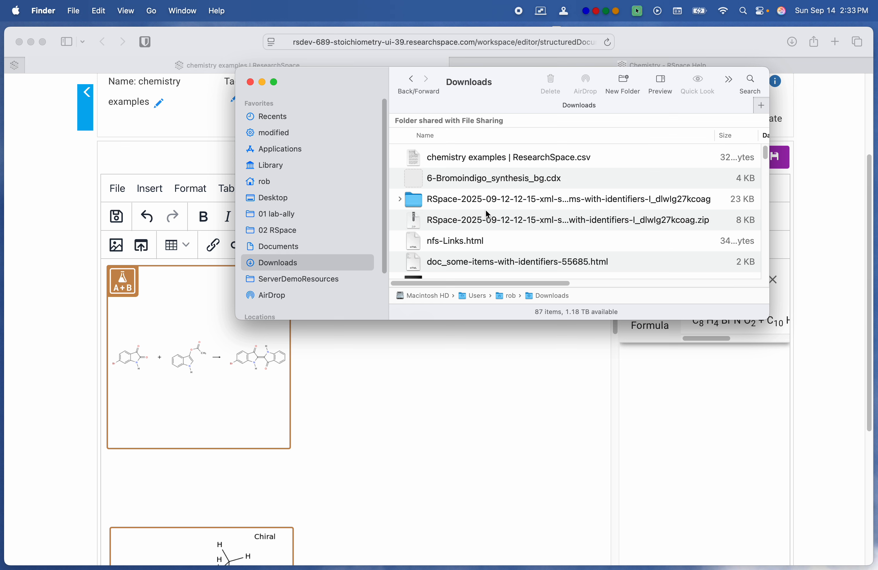
{"action": "left_click", "coordinate": [499, 159]}
{"action": "double_click", "coordinate": [497, 159]}
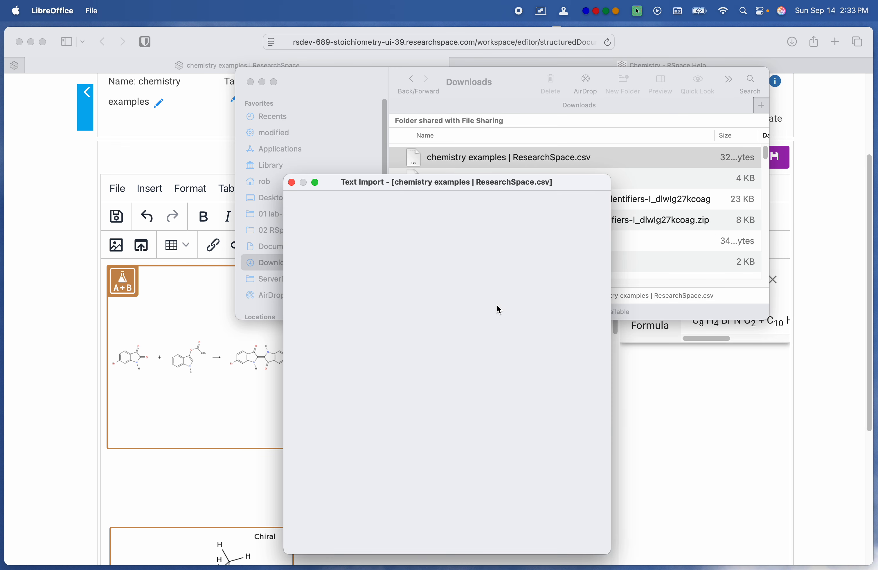
{"action": "left_click", "coordinate": [579, 540]}
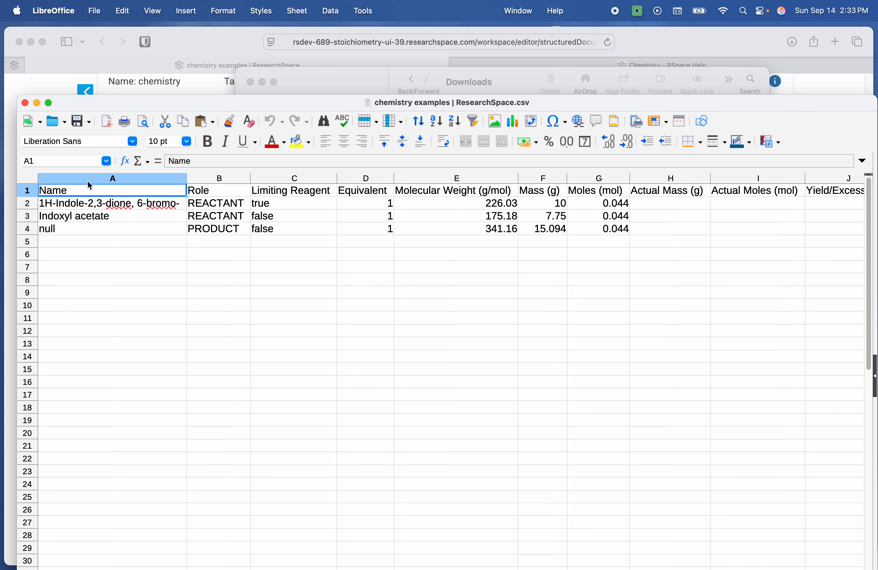
{"action": "left_click", "coordinate": [26, 107]}
Step: Move the Finder window aside and add the exported chemistry examples CSV from Downloads to the RSpace document
{"action": "left_click_drag", "start_coordinate": [328, 122], "coordinate": [416, 100]}
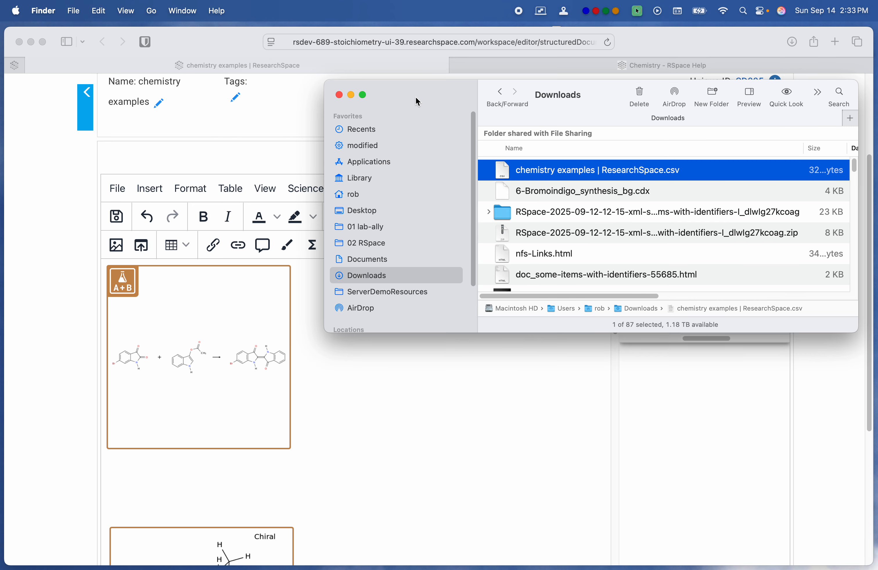
{"action": "left_click_drag", "start_coordinate": [489, 169], "coordinate": [137, 474]}
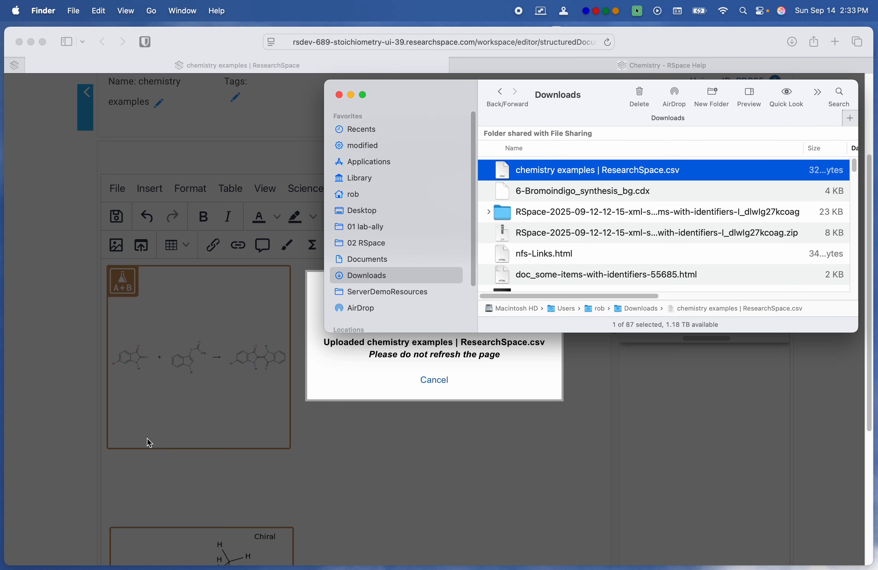
{"action": "left_click", "coordinate": [214, 362]}
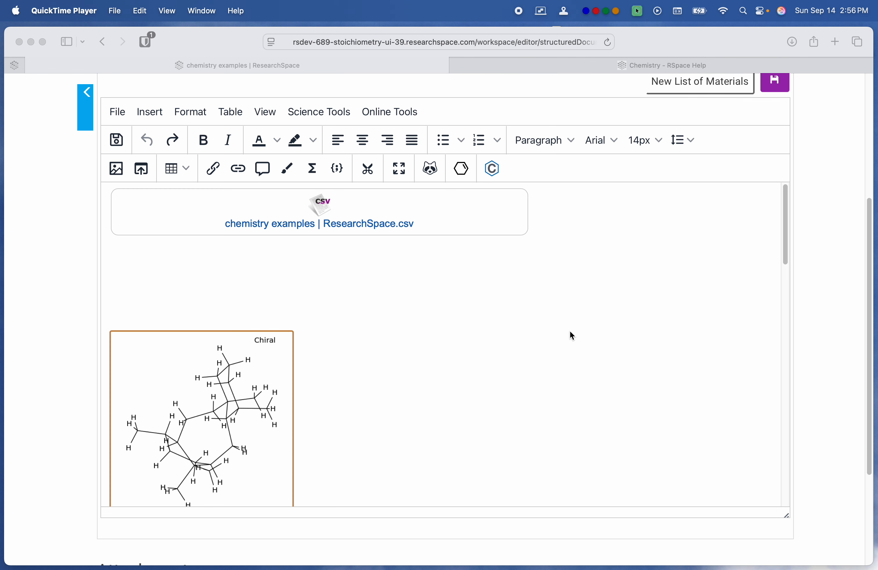
{"action": "scroll", "coordinate": [571, 332], "scroll_direction": "down", "scroll_amount": 15}
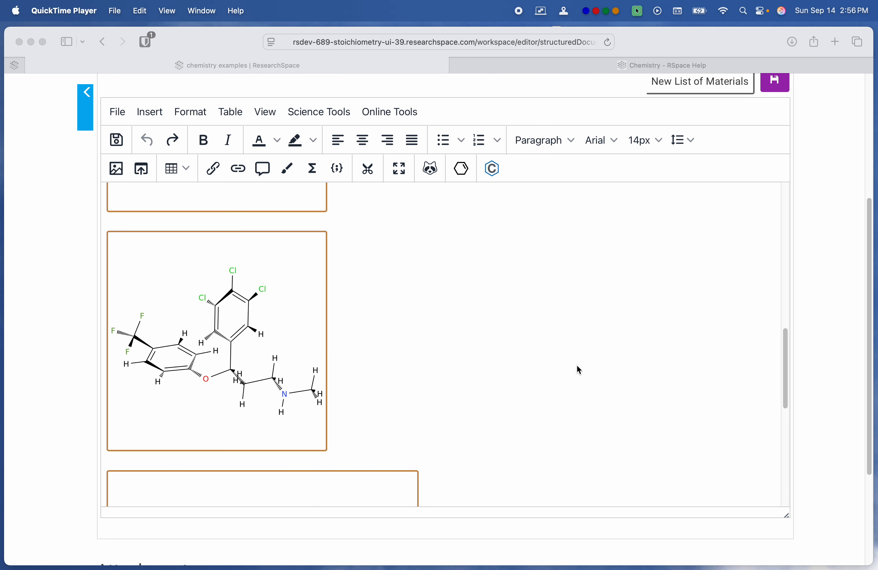
{"action": "scroll", "coordinate": [577, 366], "scroll_direction": "down", "scroll_amount": 12}
{"action": "scroll", "coordinate": [577, 366], "scroll_direction": "up", "scroll_amount": 20}
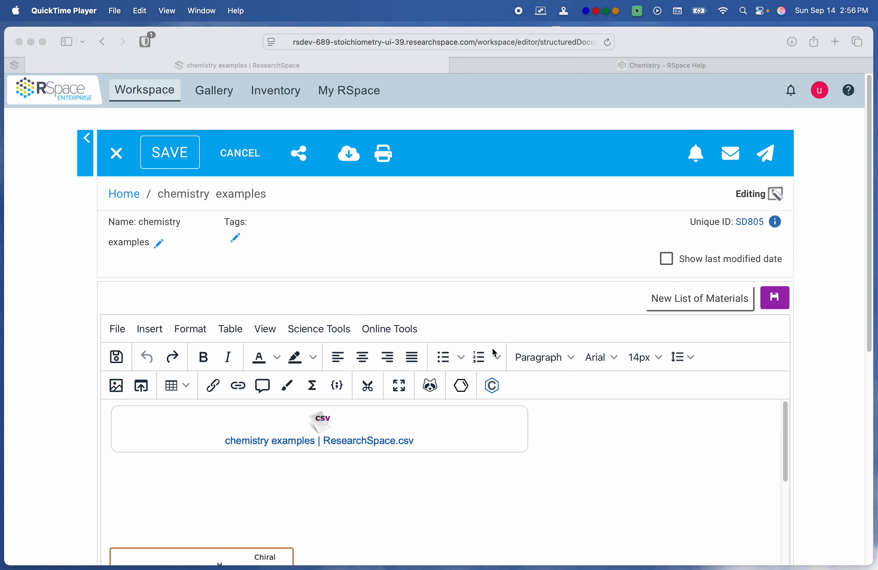
Step: Save the chemistry examples document with the attached CSV, dismiss the notification, and review the saved page
{"action": "left_click", "coordinate": [769, 308]}
{"action": "left_click", "coordinate": [778, 297]}
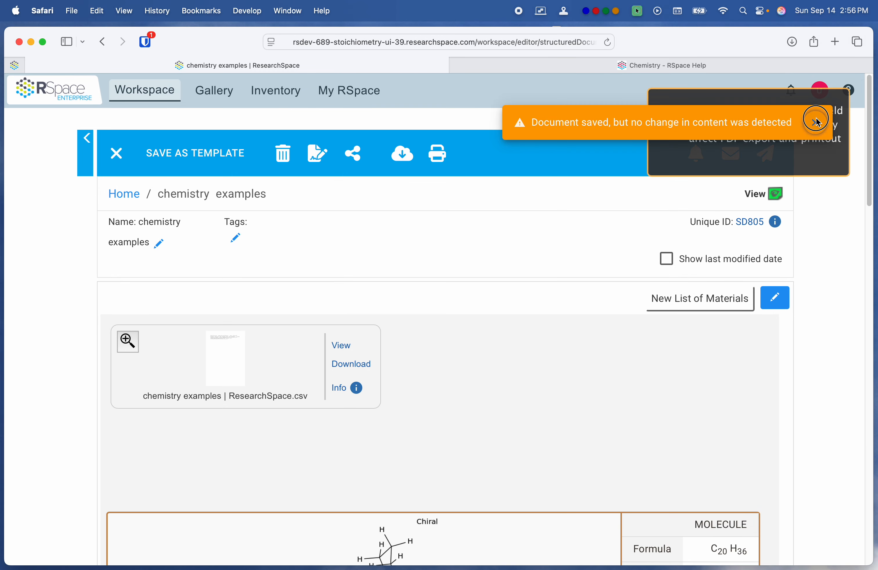
{"action": "left_click", "coordinate": [816, 123]}
{"action": "scroll", "coordinate": [768, 348], "scroll_direction": "down", "scroll_amount": 10}
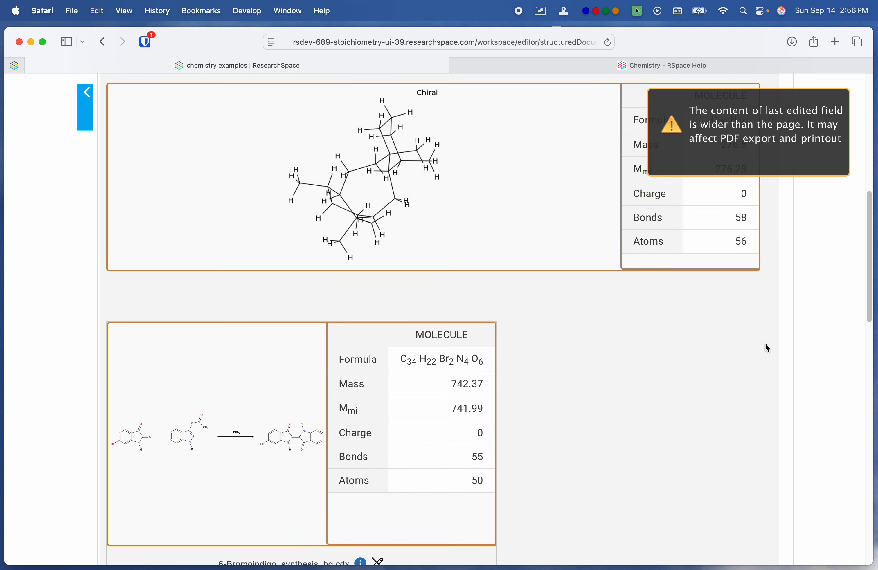
{"action": "scroll", "coordinate": [768, 349], "scroll_direction": "up", "scroll_amount": 10}
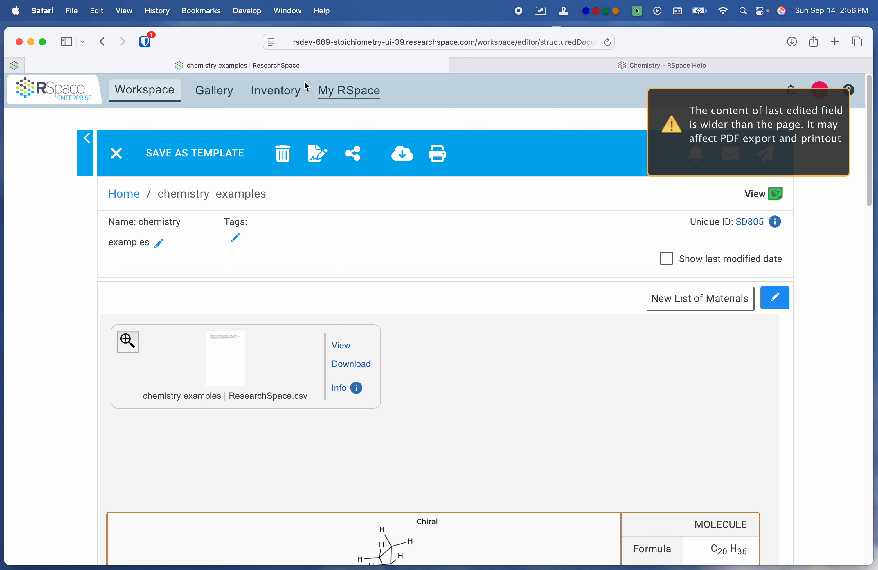
Step: Open the Inventory, switch to Chrome, and examine the Taxane sample's custom fields from CAS through Classifications
{"action": "left_click", "coordinate": [285, 90]}
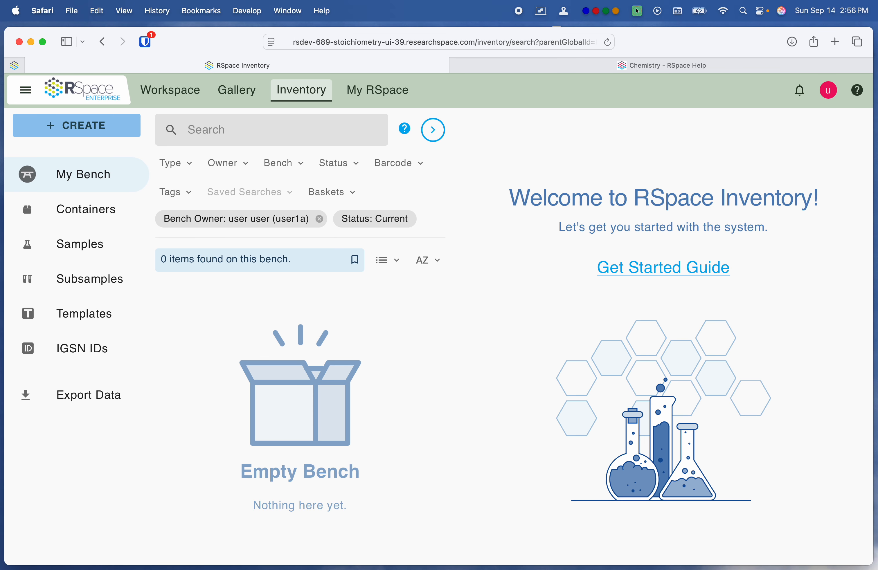
{"action": "left_click_drag", "start_coordinate": [234, 0], "coordinate": [246, 41]}
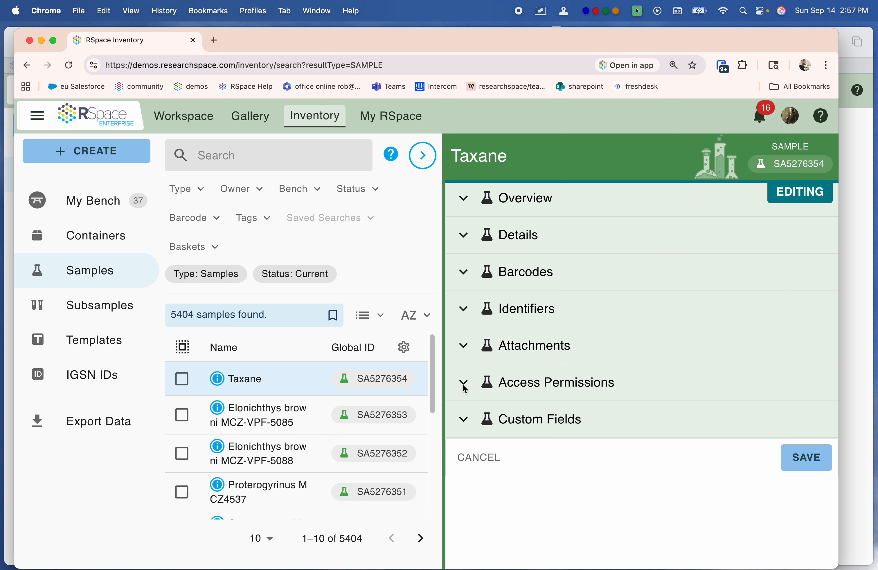
{"action": "left_click", "coordinate": [463, 420]}
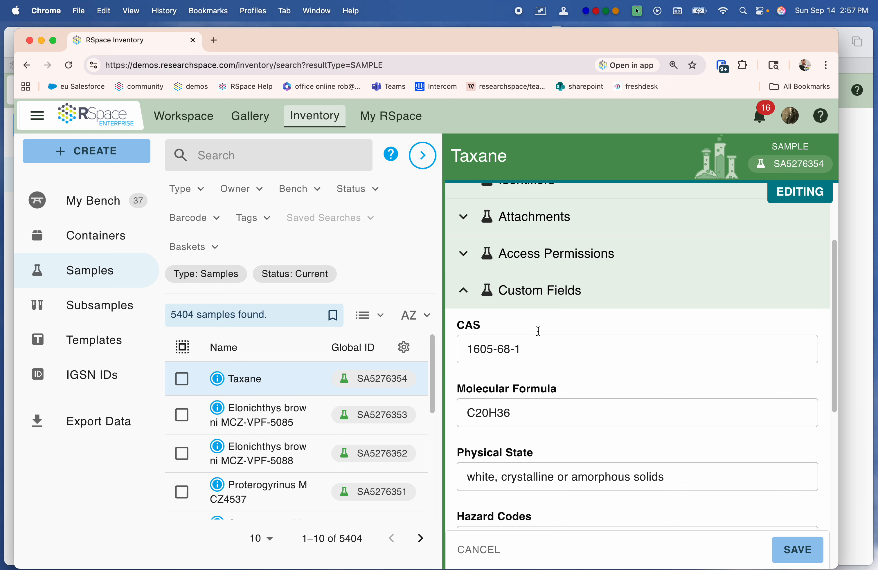
{"action": "left_click", "coordinate": [542, 340]}
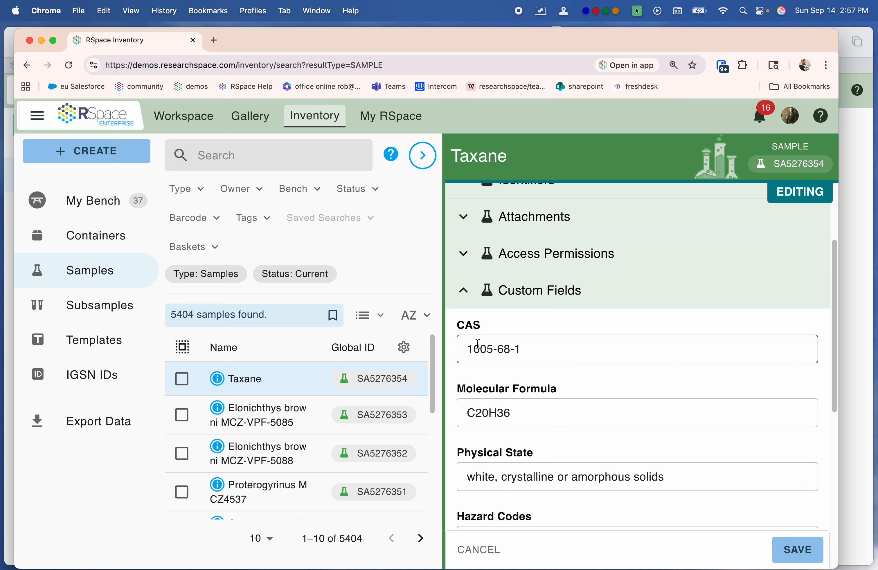
{"action": "scroll", "coordinate": [511, 385], "scroll_direction": "down", "scroll_amount": 3}
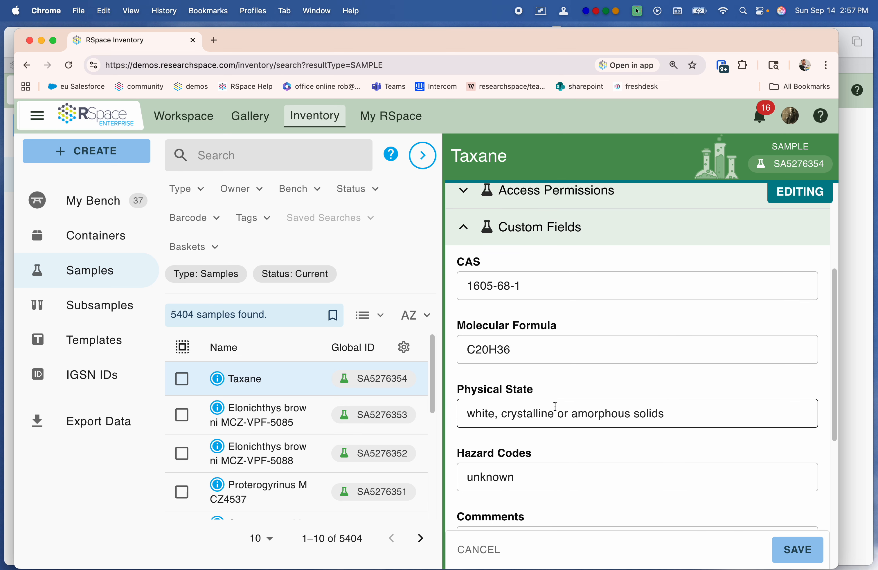
{"action": "scroll", "coordinate": [571, 441], "scroll_direction": "down", "scroll_amount": 2}
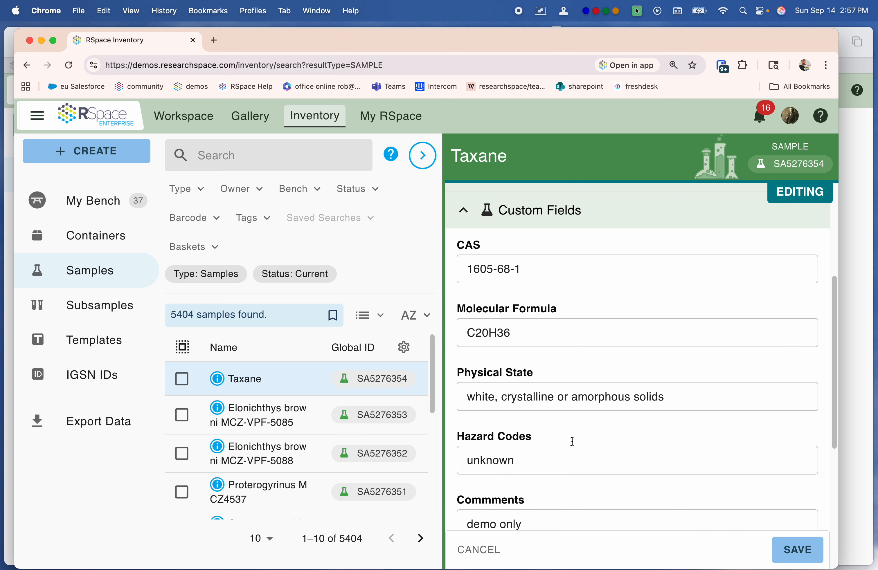
{"action": "scroll", "coordinate": [570, 422], "scroll_direction": "down", "scroll_amount": 5}
{"action": "scroll", "coordinate": [559, 400], "scroll_direction": "down", "scroll_amount": 6}
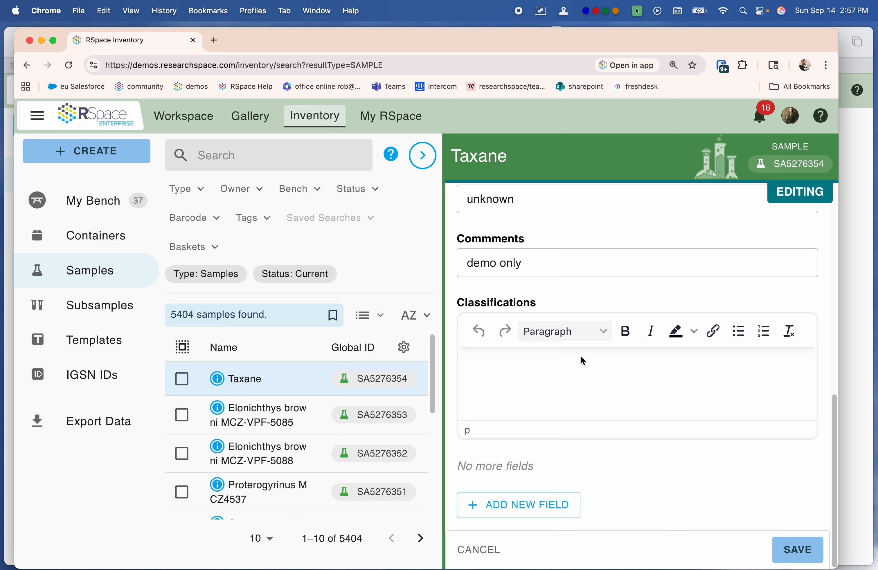
{"action": "scroll", "coordinate": [582, 361], "scroll_direction": "up", "scroll_amount": 12}
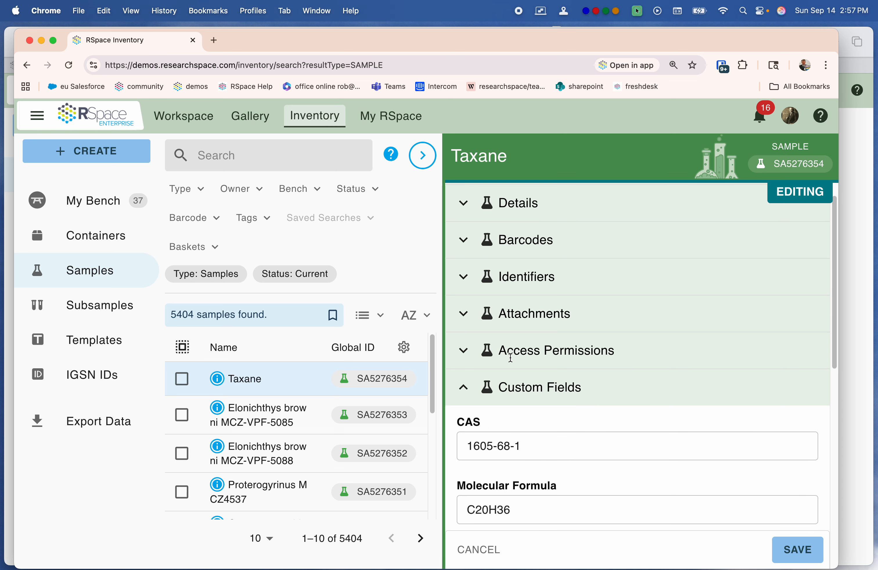
Step: Expand the Taxane sample's attachments section and review the options for adding files
{"action": "left_click", "coordinate": [464, 313]}
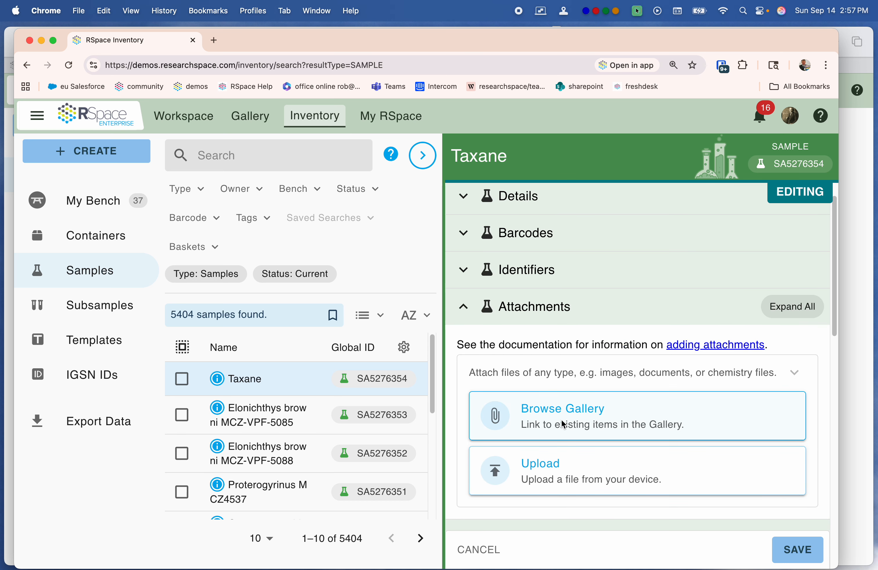
{"action": "scroll", "coordinate": [565, 426], "scroll_direction": "down", "scroll_amount": 1}
{"action": "scroll", "coordinate": [562, 421], "scroll_direction": "down", "scroll_amount": 1}
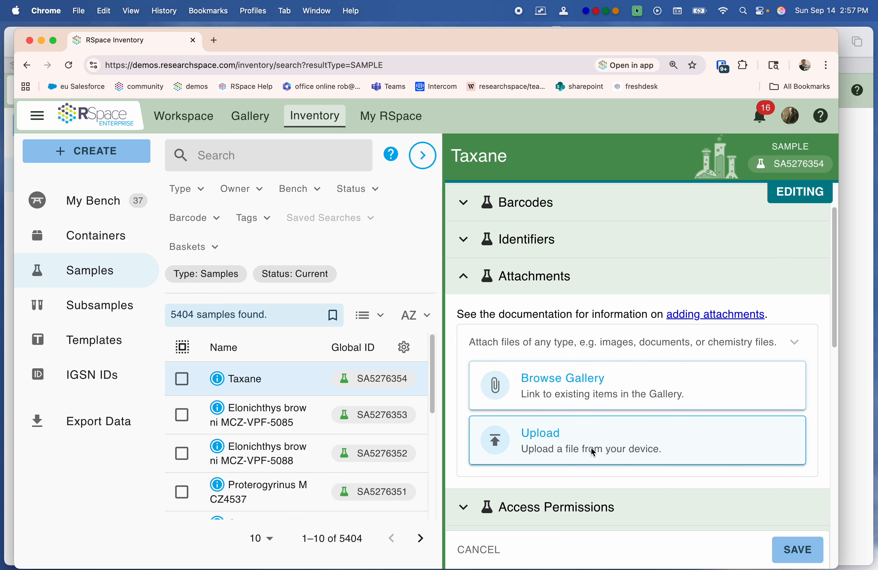
{"action": "scroll", "coordinate": [593, 452], "scroll_direction": "up", "scroll_amount": 3}
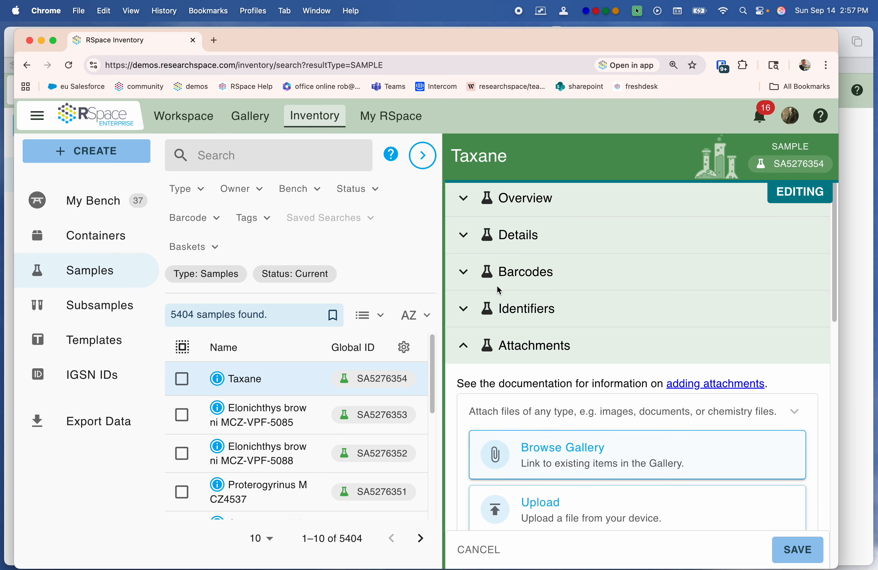
{"action": "scroll", "coordinate": [688, 412], "scroll_direction": "down", "scroll_amount": 4}
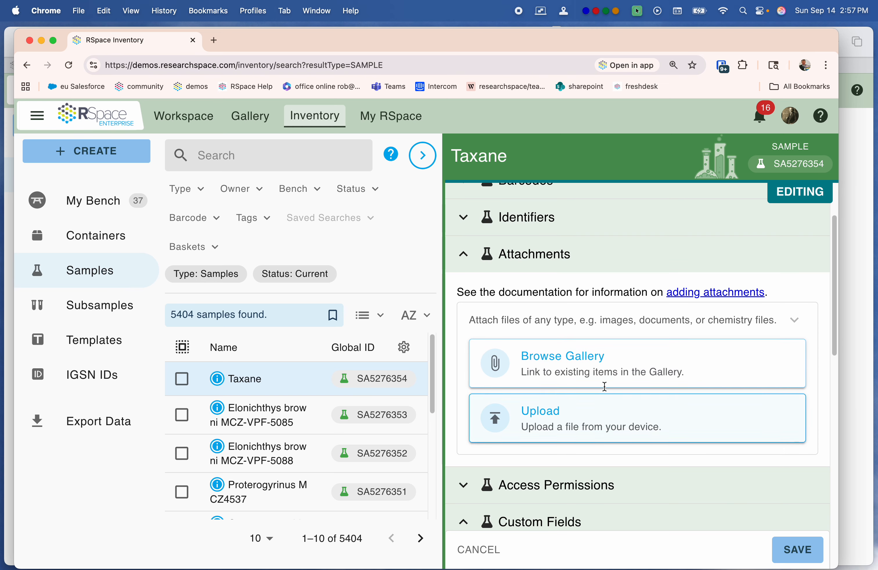
Step: Try to attach Taxane 3D.mol from the Gallery to the Taxane sample and save it, and reload the page
{"action": "left_click", "coordinate": [559, 360]}
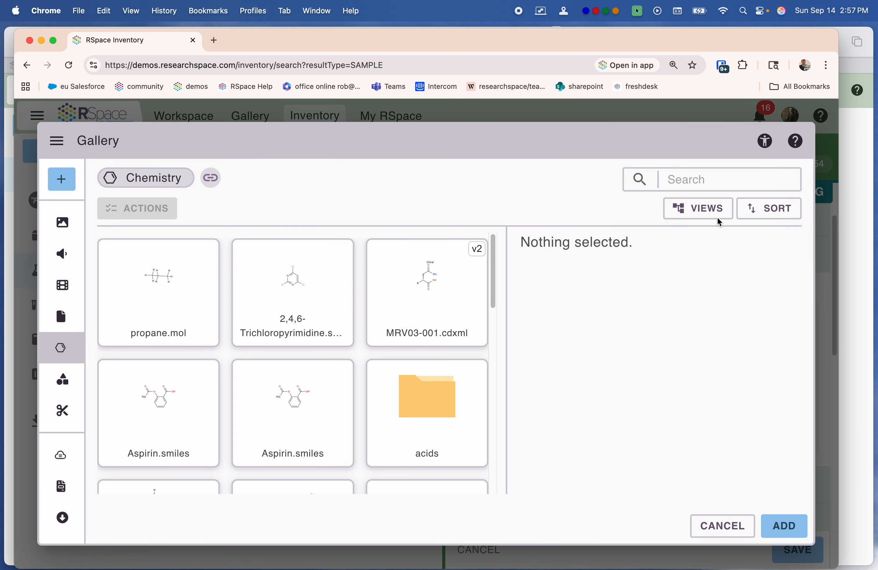
{"action": "left_click", "coordinate": [708, 179]}
{"action": "type", "text": "t"}
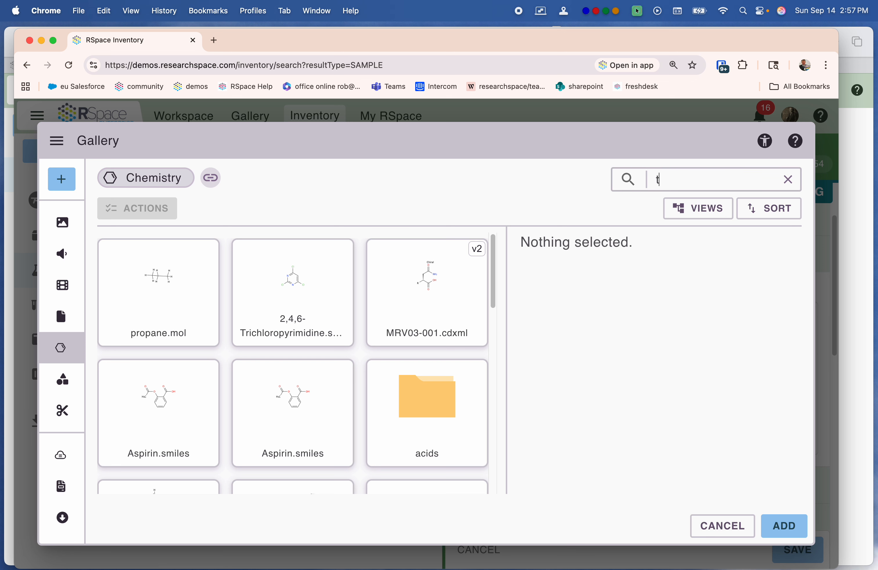
{"action": "type", "text": "axane"}
{"action": "left_click", "coordinate": [154, 304]}
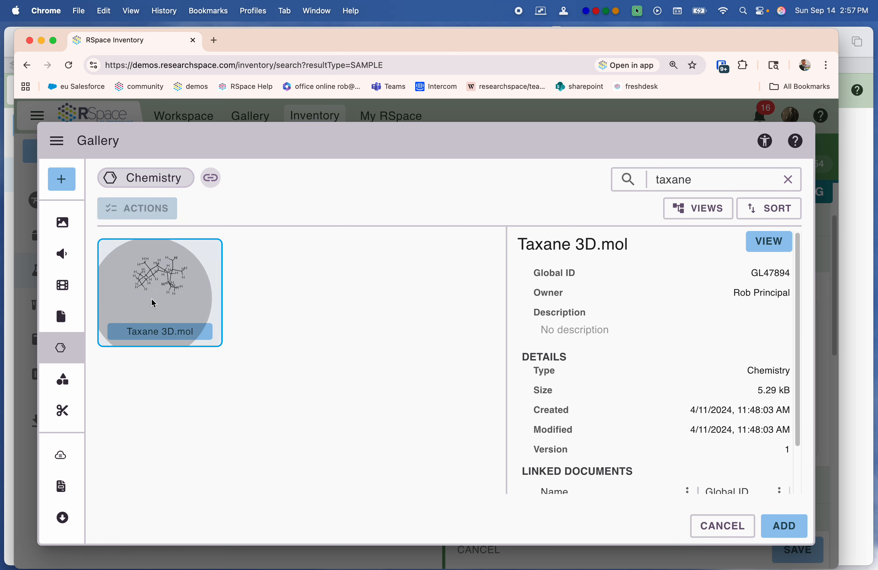
{"action": "left_click", "coordinate": [785, 532]}
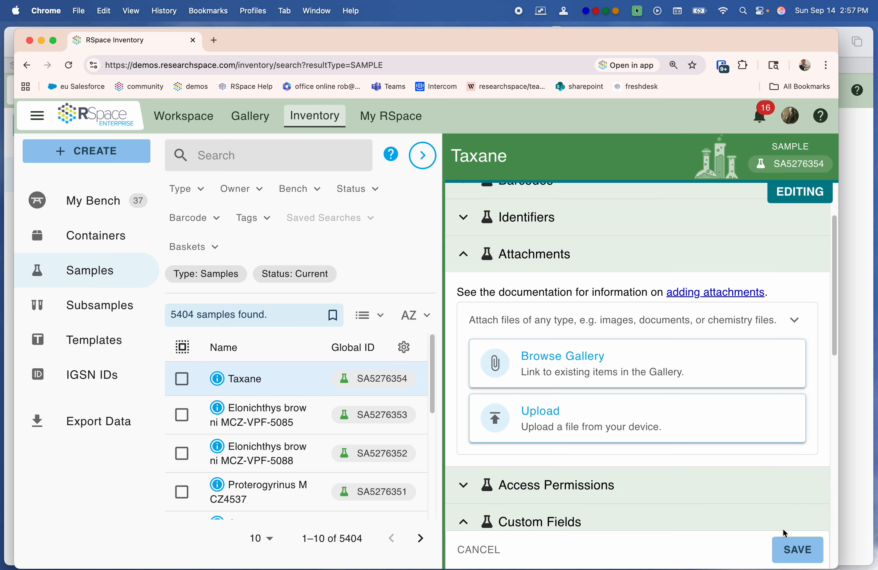
{"action": "left_click", "coordinate": [786, 547]}
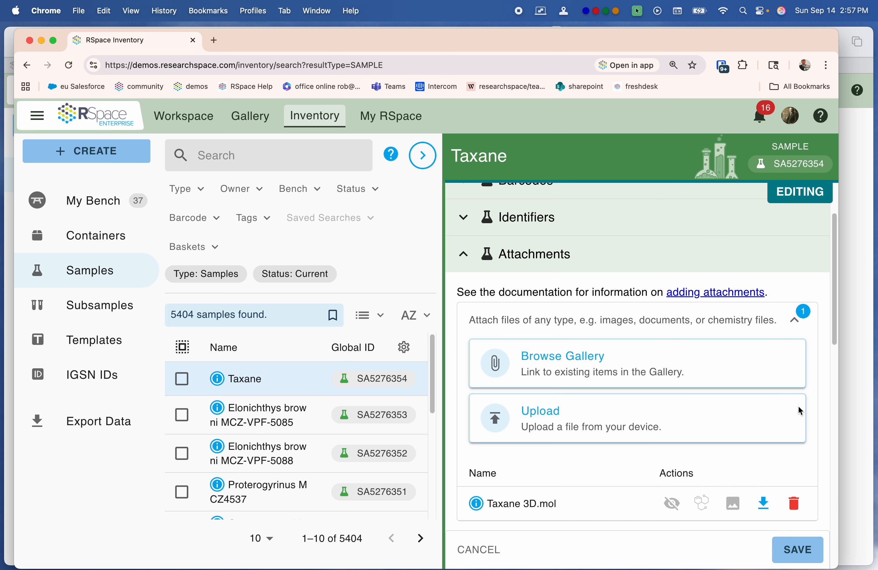
{"action": "left_click", "coordinate": [69, 65]}
{"action": "left_click", "coordinate": [473, 231]}
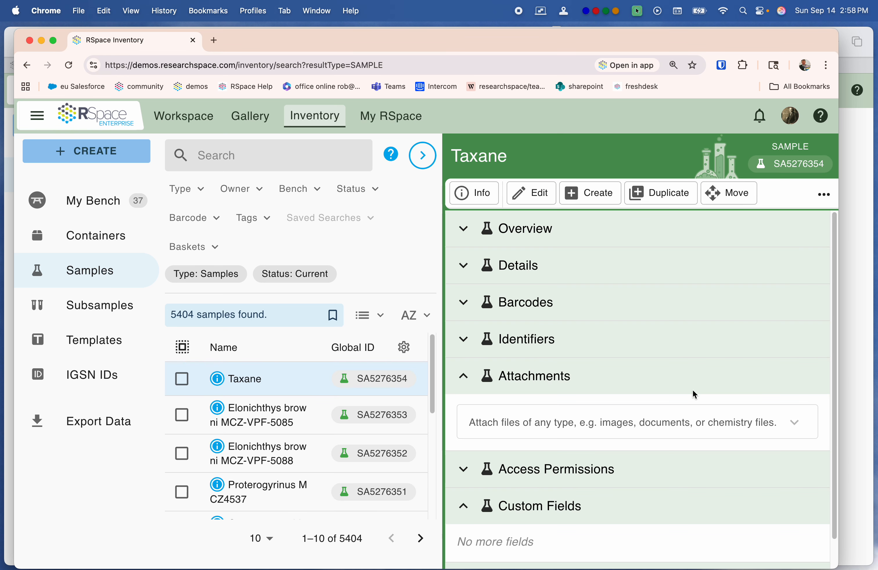
Step: Edit the Taxane sample, attach Taxane 3D.mol found by searching the Gallery for taxane, and save the sample
{"action": "left_click", "coordinate": [533, 195]}
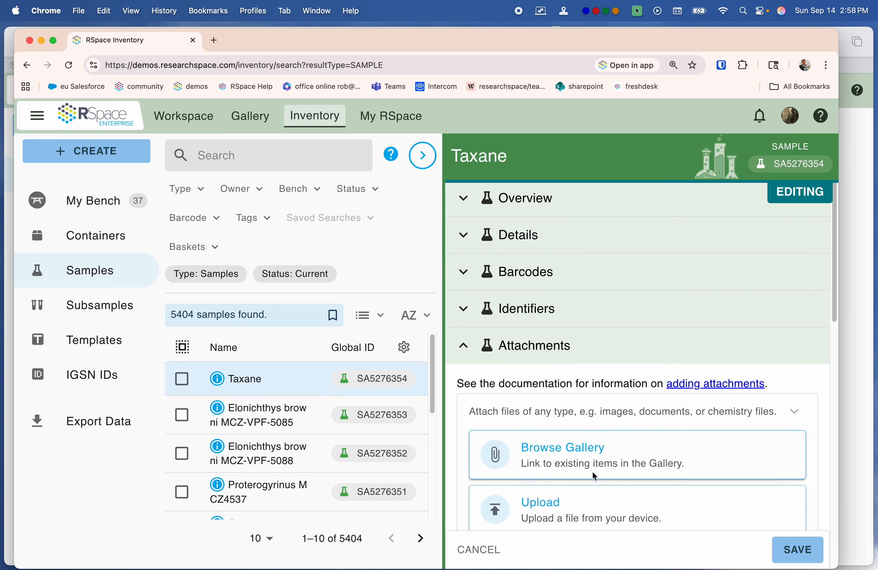
{"action": "left_click", "coordinate": [589, 455]}
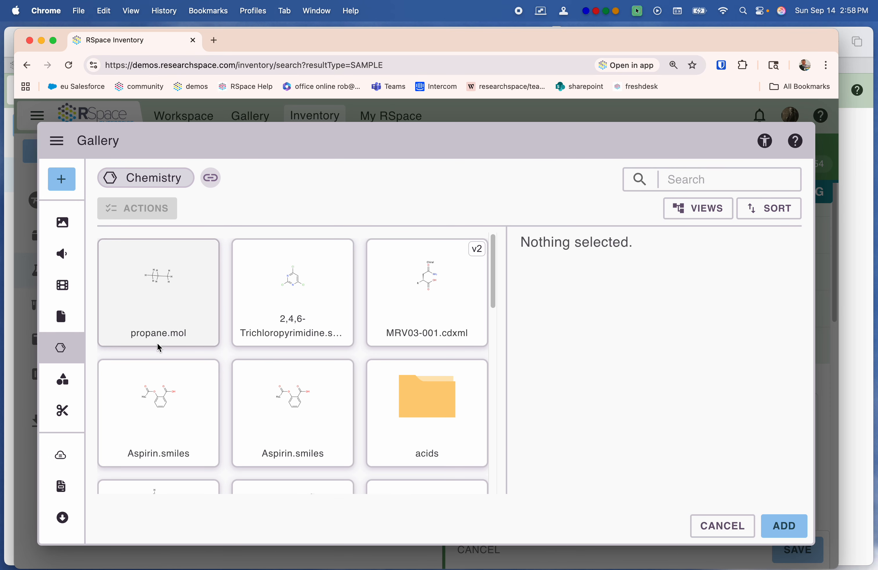
{"action": "left_click", "coordinate": [705, 184]}
{"action": "type", "text": "ta"}
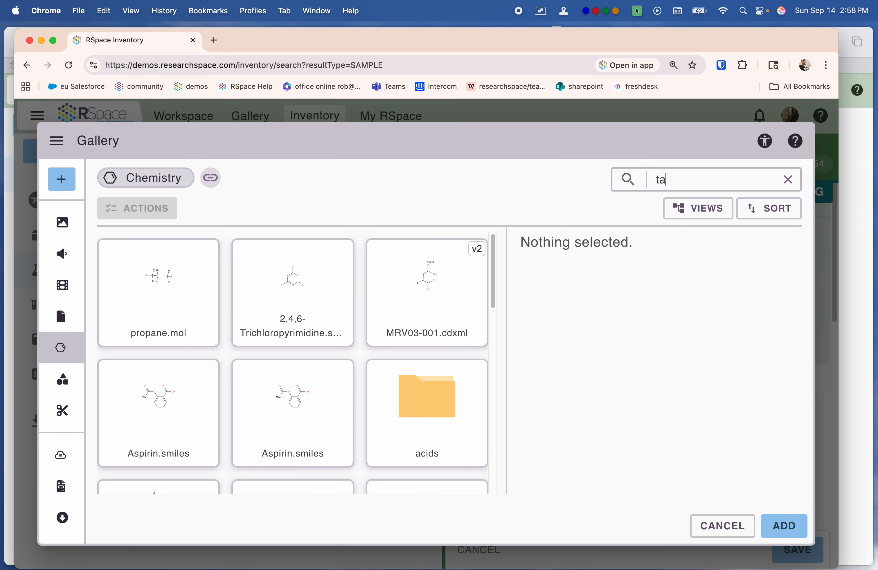
{"action": "type", "text": "xane"}
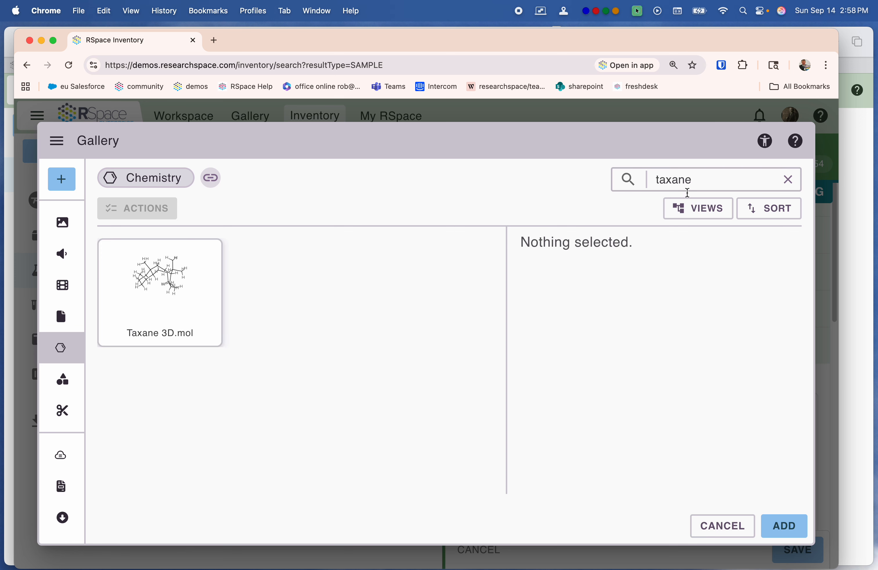
{"action": "left_click", "coordinate": [218, 276]}
{"action": "left_click", "coordinate": [784, 527]}
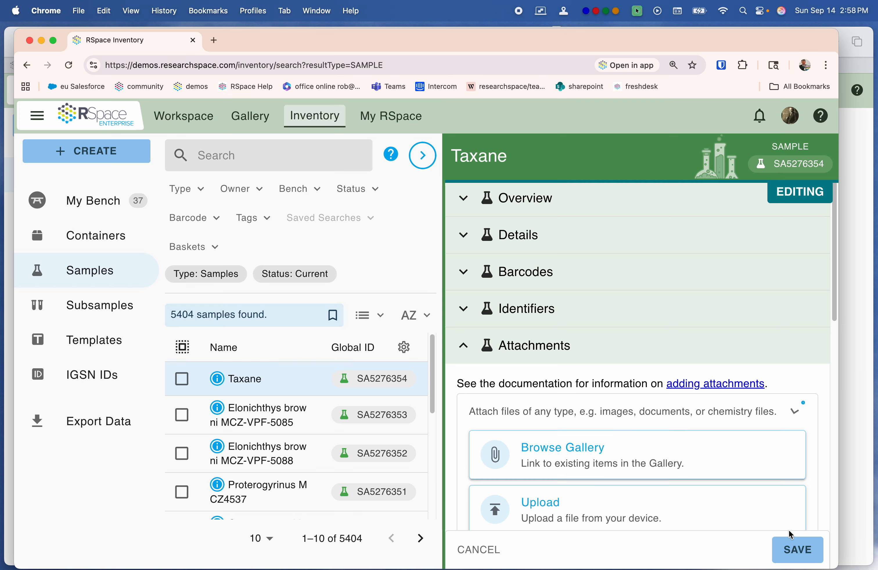
{"action": "left_click", "coordinate": [815, 551]}
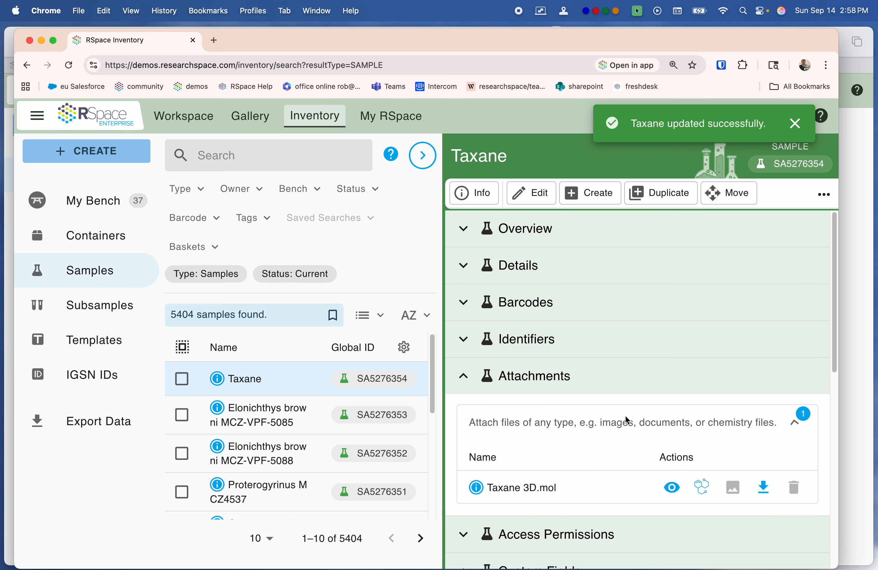
Step: Preview the attached Taxane 3D.mol as an image and as a rotated 3D structure, and close the viewer
{"action": "left_click", "coordinate": [672, 487]}
{"action": "left_click", "coordinate": [816, 121]}
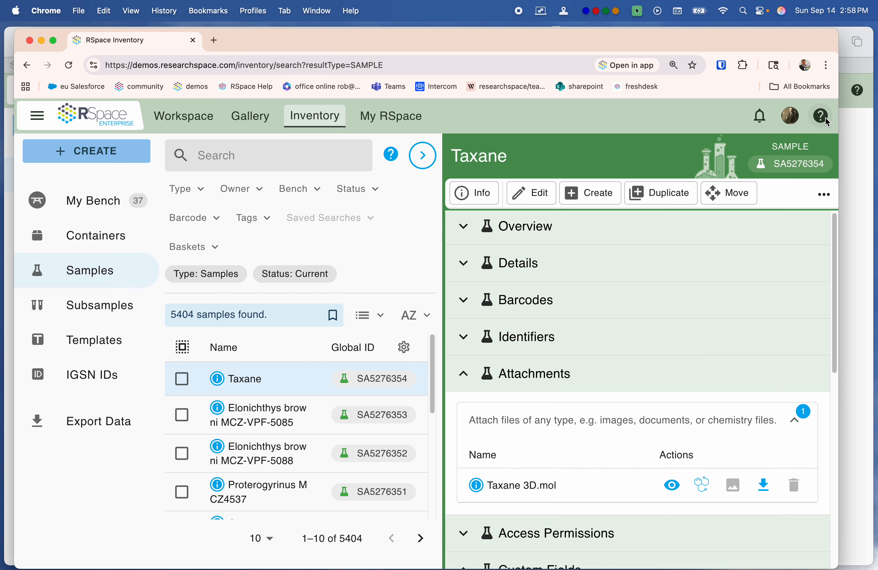
{"action": "left_click", "coordinate": [703, 485]}
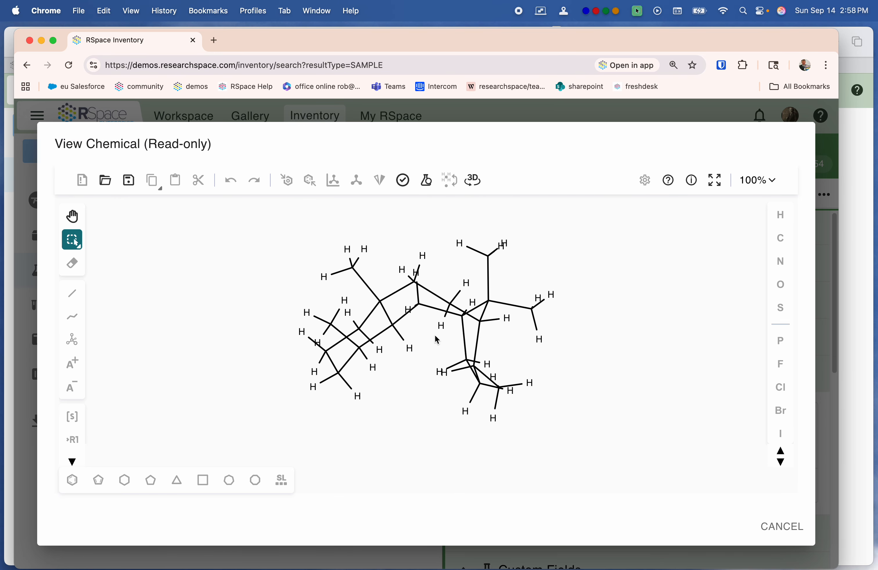
{"action": "left_click", "coordinate": [473, 180]}
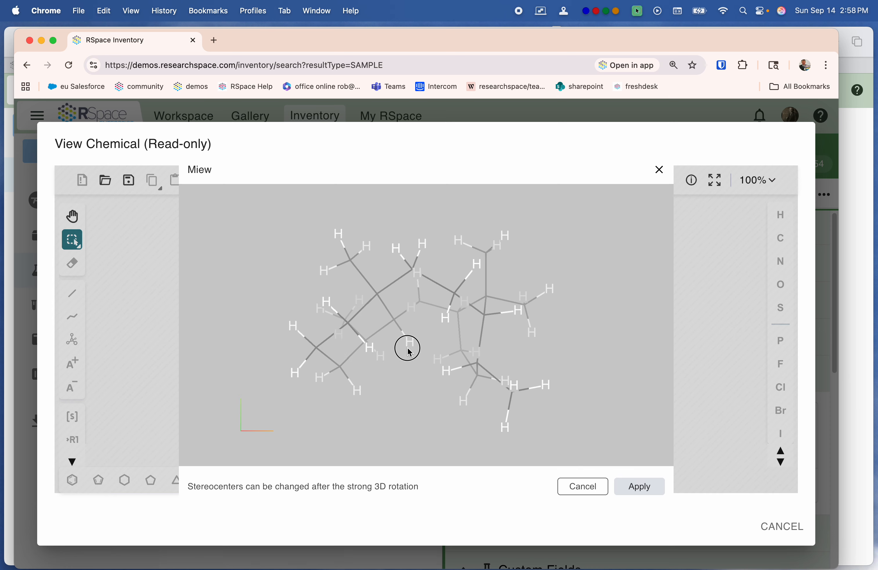
{"action": "left_click_drag", "start_coordinate": [459, 313], "coordinate": [355, 374]}
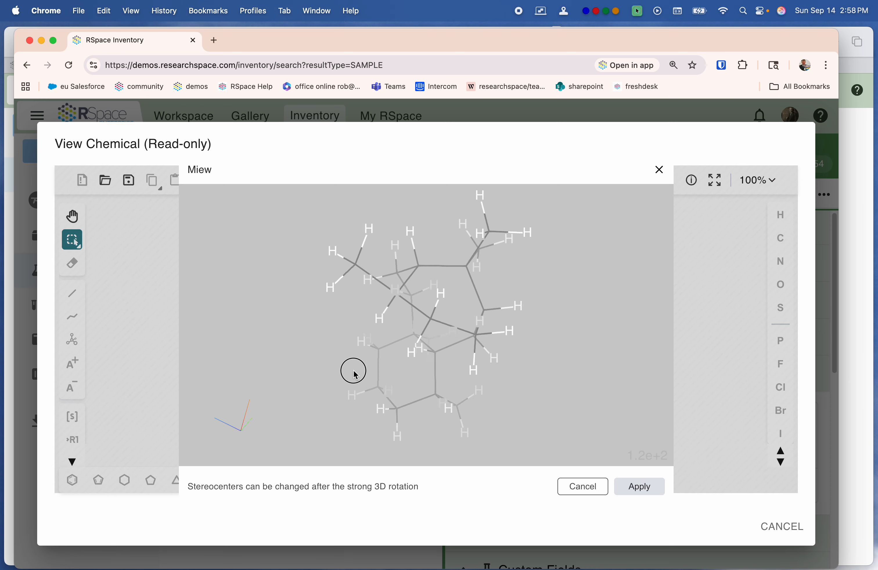
{"action": "left_click", "coordinate": [782, 526]}
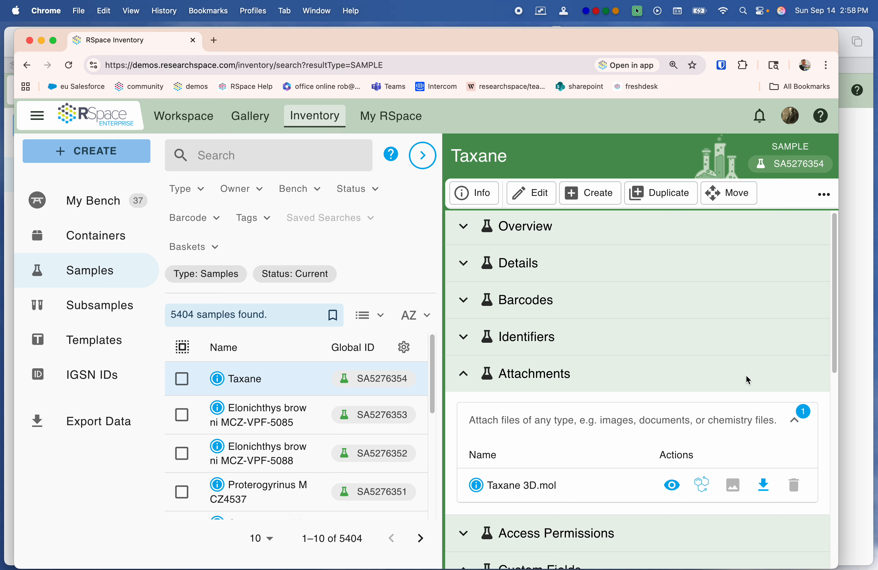
Step: Collapse the Taxane sample's attachments and open the Chemicals sample template from the Inventory templates
{"action": "left_click", "coordinate": [464, 374]}
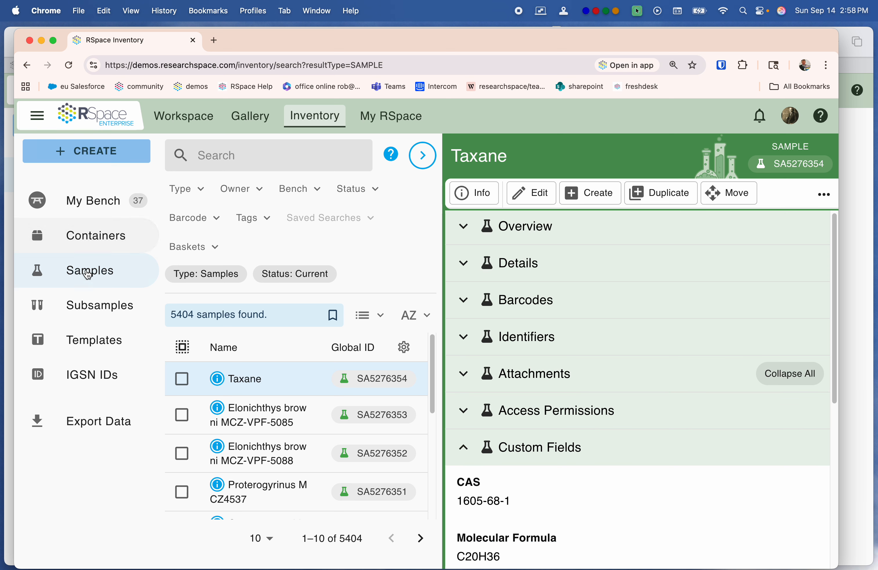
{"action": "left_click", "coordinate": [90, 336]}
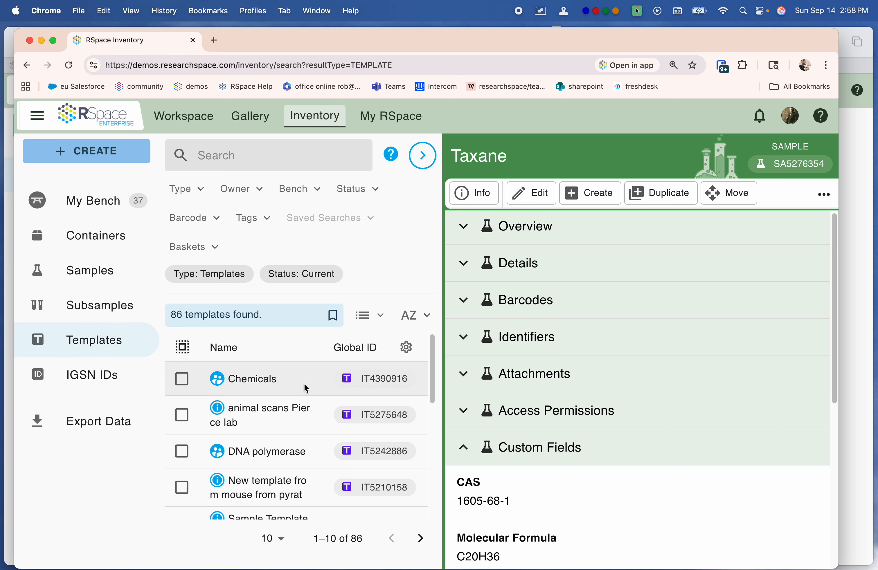
{"action": "left_click", "coordinate": [381, 383]}
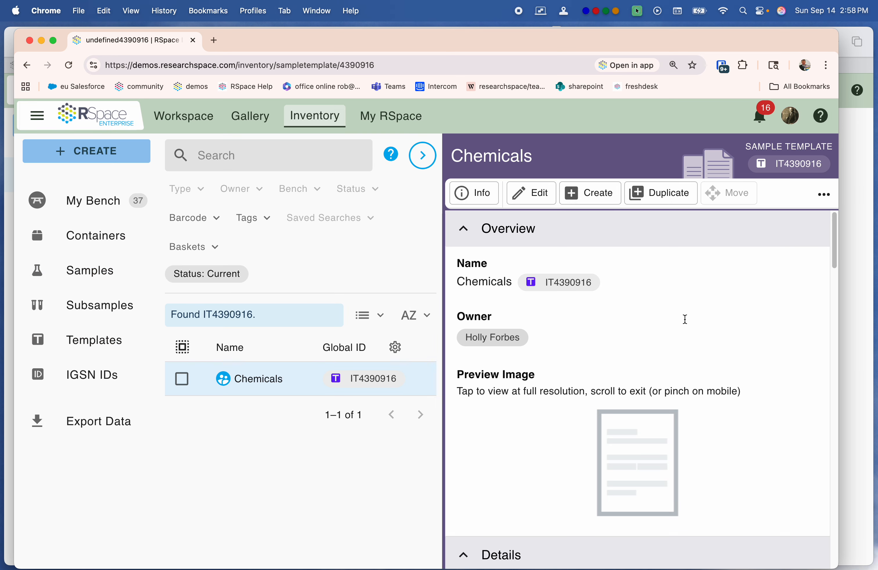
Step: Select the Taxane sample in the Chemicals template's list of samples
{"action": "scroll", "coordinate": [654, 262], "scroll_direction": "down", "scroll_amount": 15}
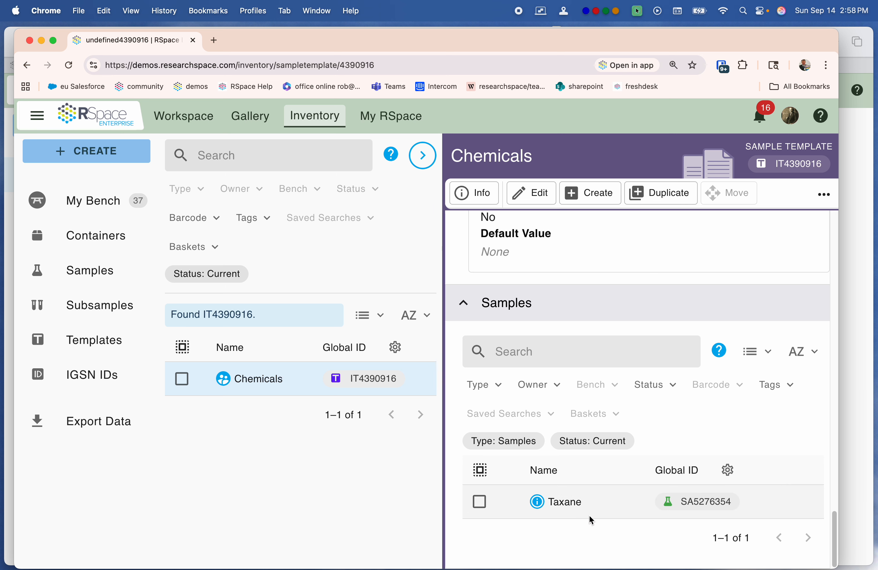
{"action": "left_click", "coordinate": [480, 502]}
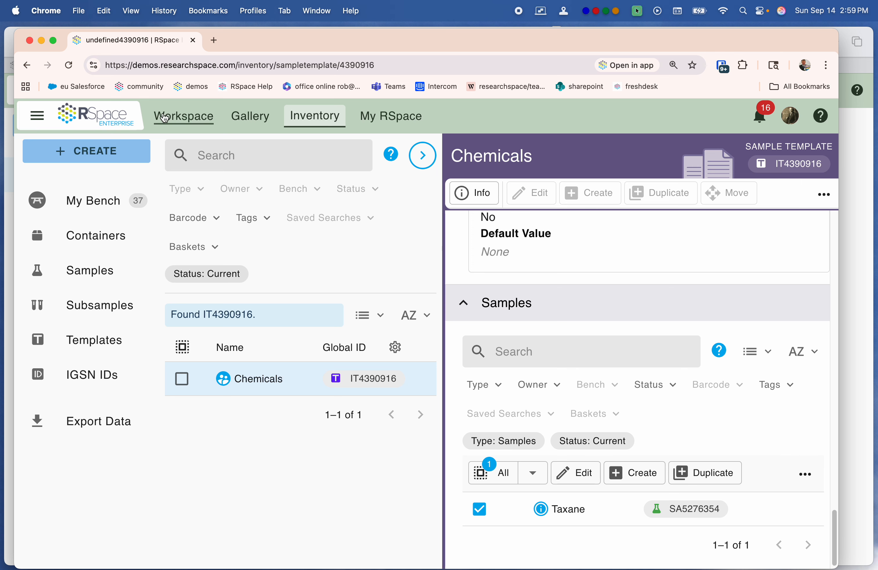
Step: Go to the Workspace, copy the form ID from the info of the document "gastric TIF sent to galaxy", and close the info
{"action": "left_click", "coordinate": [162, 114]}
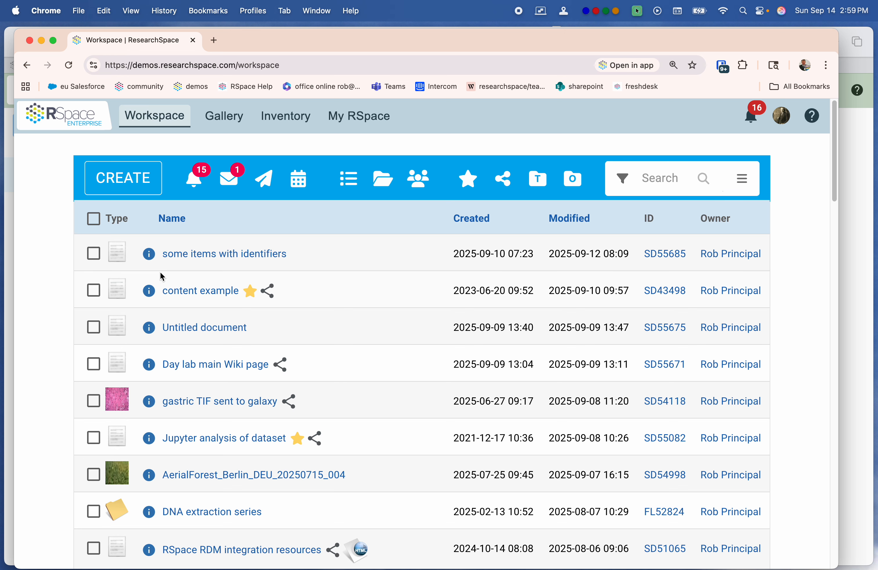
{"action": "scroll", "coordinate": [80, 384], "scroll_direction": "down", "scroll_amount": 3}
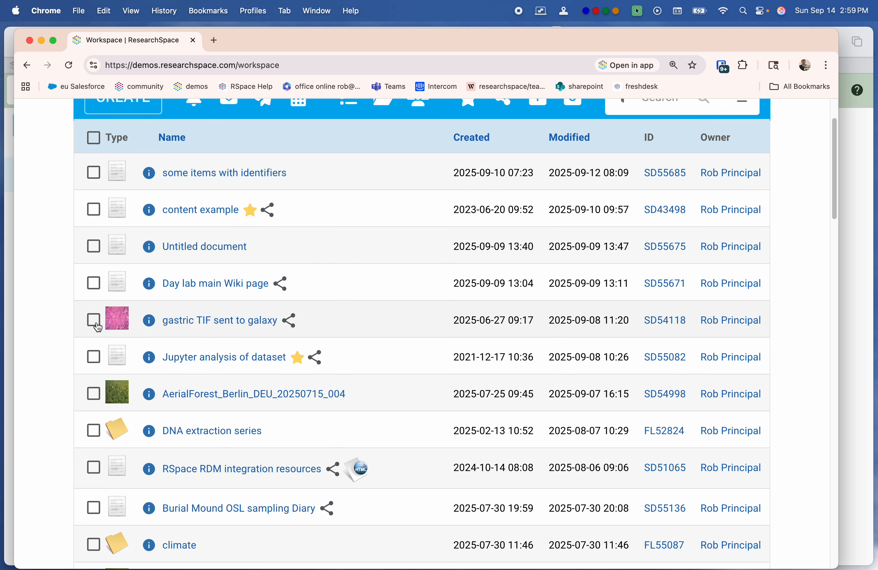
{"action": "left_click", "coordinate": [155, 326]}
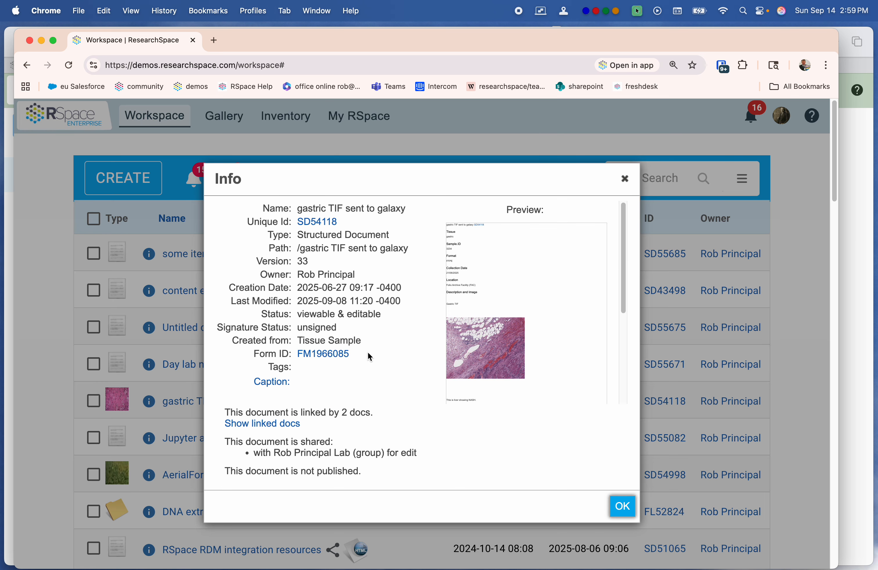
{"action": "left_click_drag", "start_coordinate": [367, 353], "coordinate": [301, 361]}
{"action": "key", "text": "super+c"}
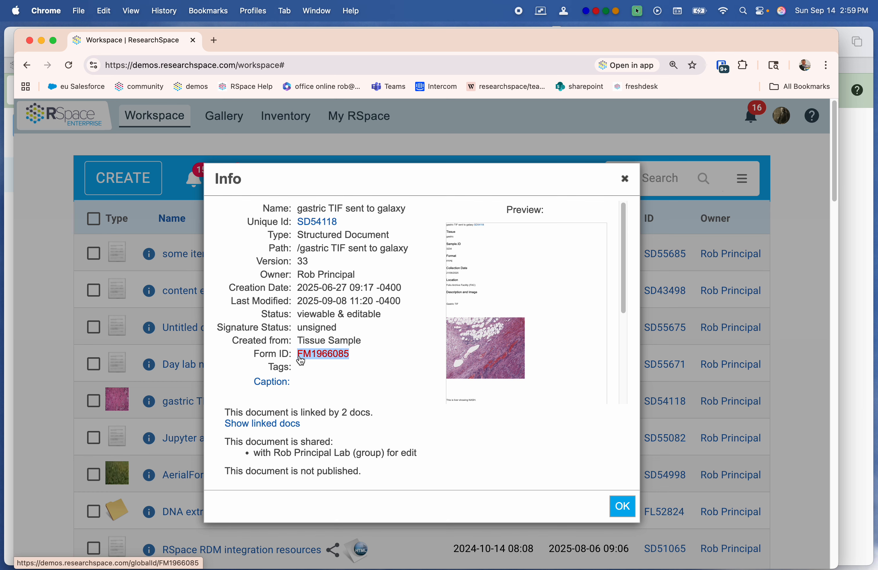
{"action": "left_click", "coordinate": [622, 507]}
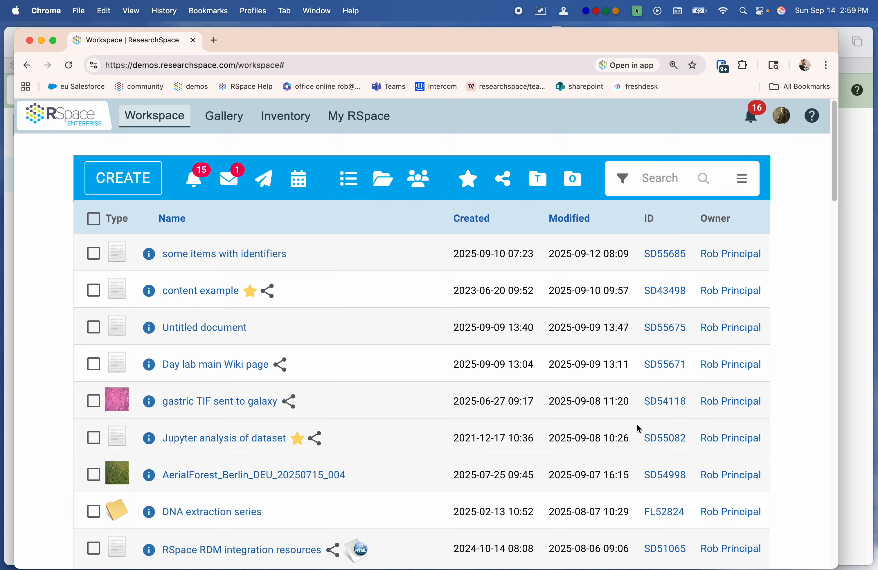
Step: Search the Workspace by form for FM1966085
{"action": "left_click", "coordinate": [624, 179]}
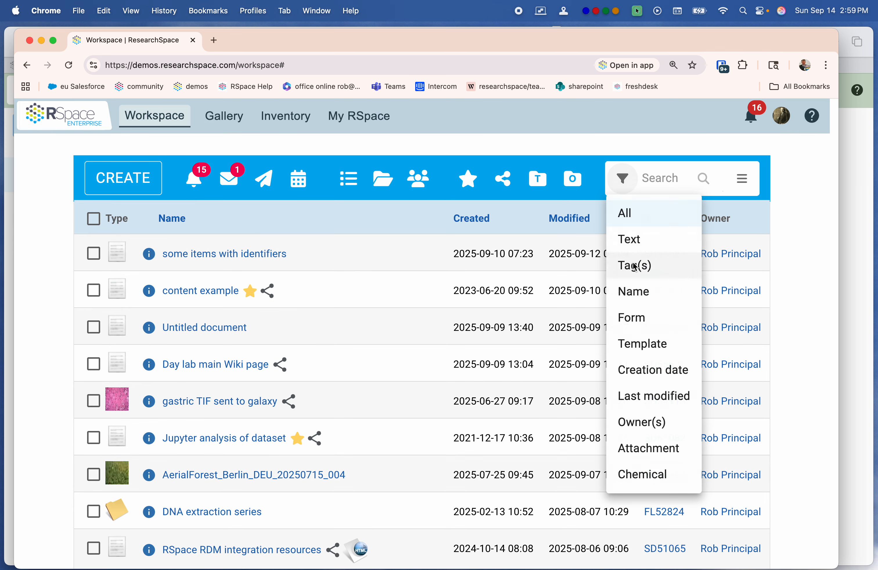
{"action": "left_click", "coordinate": [630, 318]}
{"action": "key", "text": "super+v"}
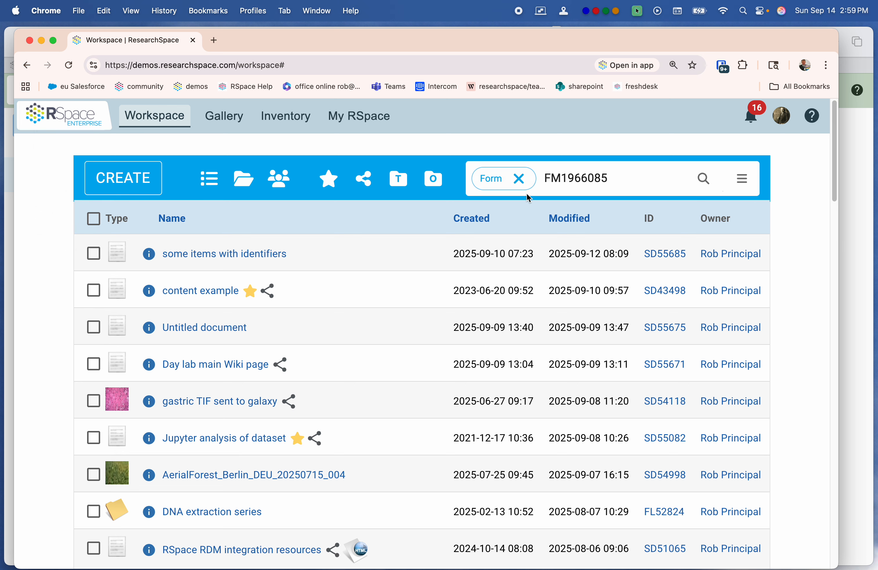
{"action": "key", "text": "Return"}
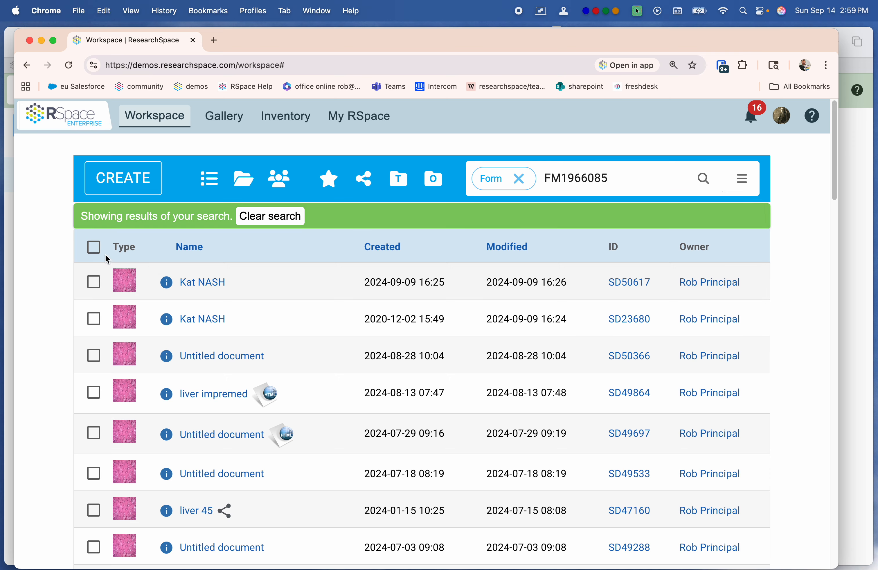
Step: Select all documents in the search results and export them to a single CSV file
{"action": "left_click", "coordinate": [93, 252]}
{"action": "scroll", "coordinate": [66, 301], "scroll_direction": "down", "scroll_amount": 13}
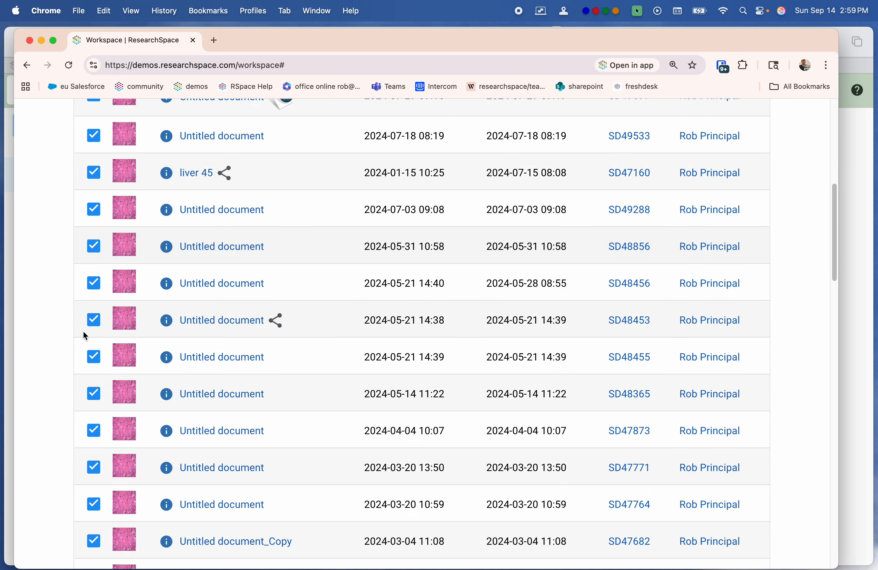
{"action": "scroll", "coordinate": [88, 334], "scroll_direction": "down", "scroll_amount": 20}
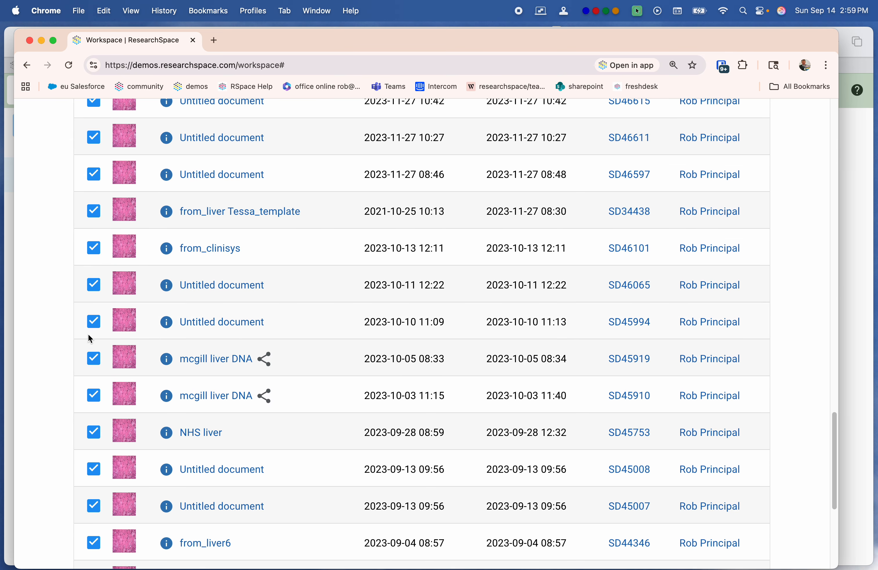
{"action": "scroll", "coordinate": [90, 338], "scroll_direction": "up", "scroll_amount": 20}
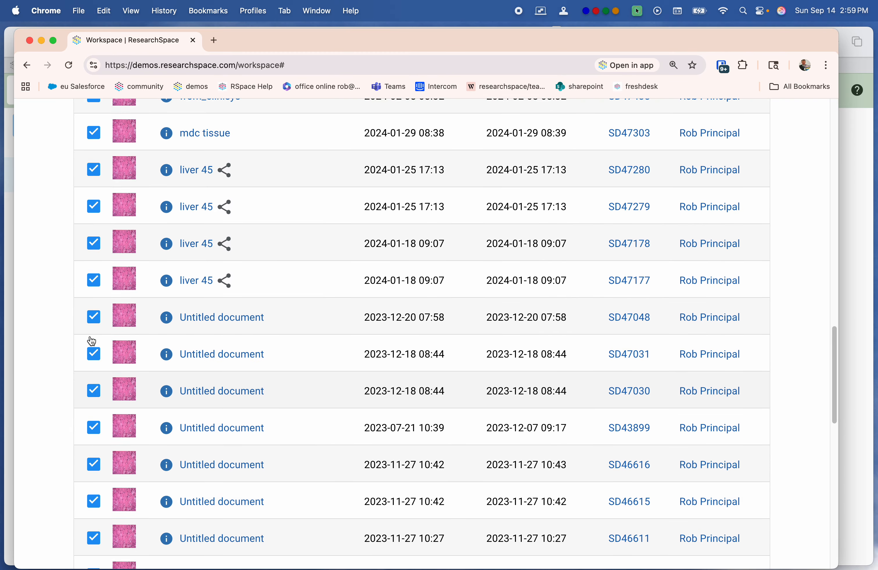
{"action": "scroll", "coordinate": [92, 341], "scroll_direction": "up", "scroll_amount": 20}
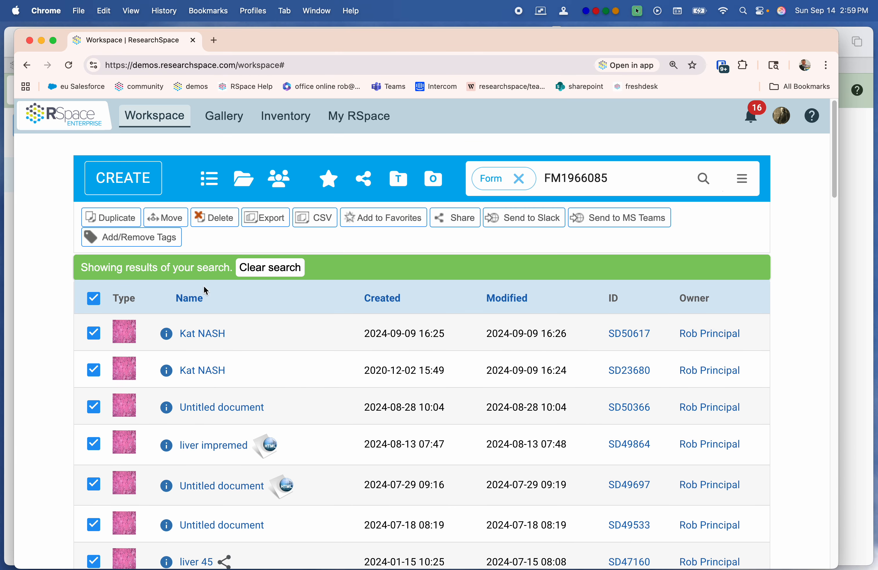
{"action": "left_click", "coordinate": [311, 221]}
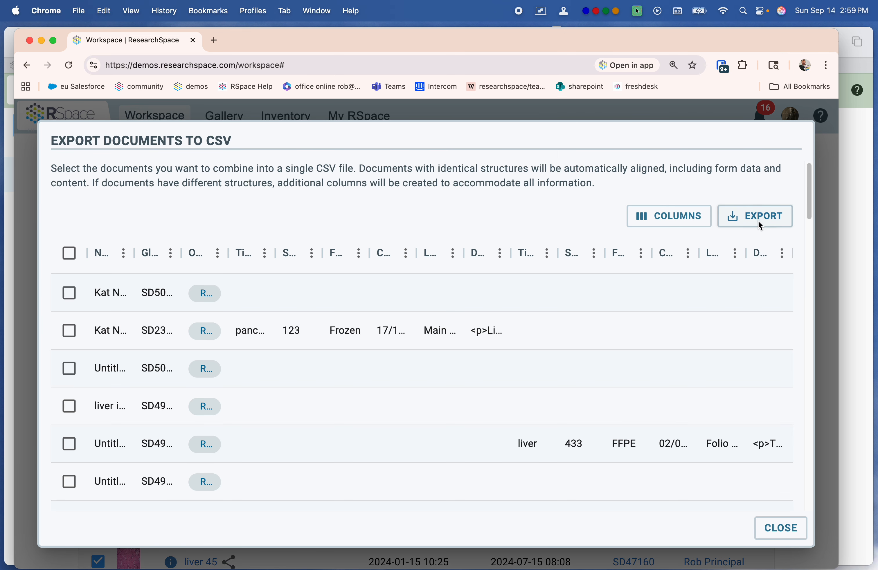
{"action": "left_click", "coordinate": [760, 224]}
{"action": "left_click", "coordinate": [759, 246]}
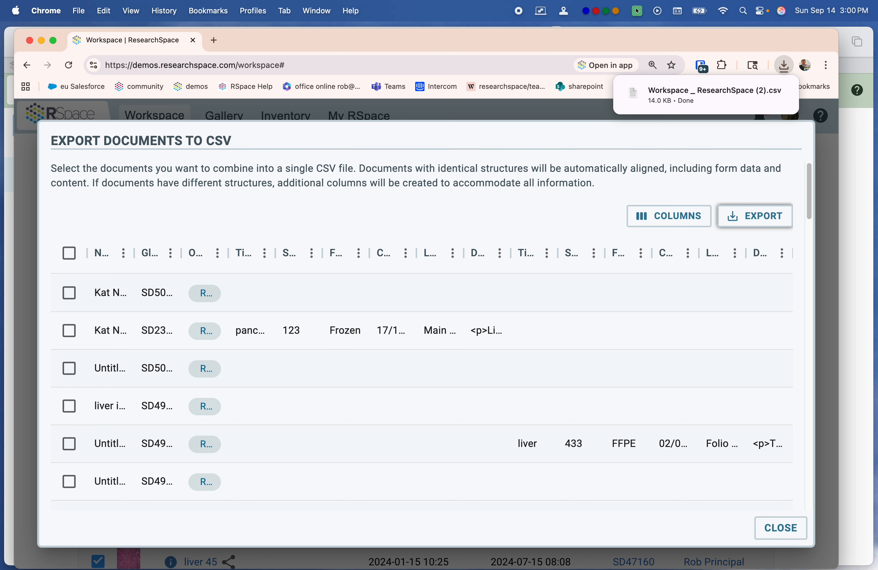
Step: Switch to Finder and open Workspace _ ResearchSpace (2).csv from Downloads in LibreOffice, accepting the default text import settings
{"action": "mouse_move", "coordinate": [869, 182]}
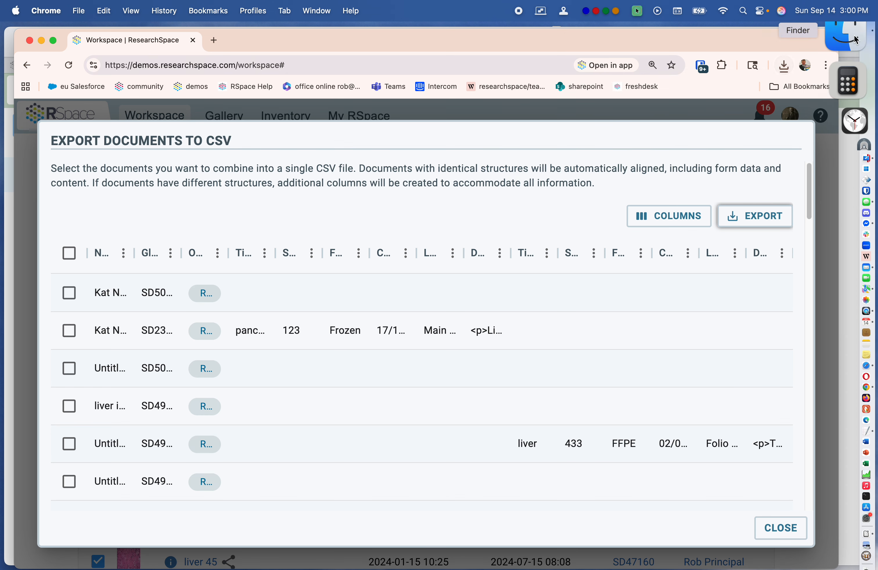
{"action": "left_click", "coordinate": [848, 28]}
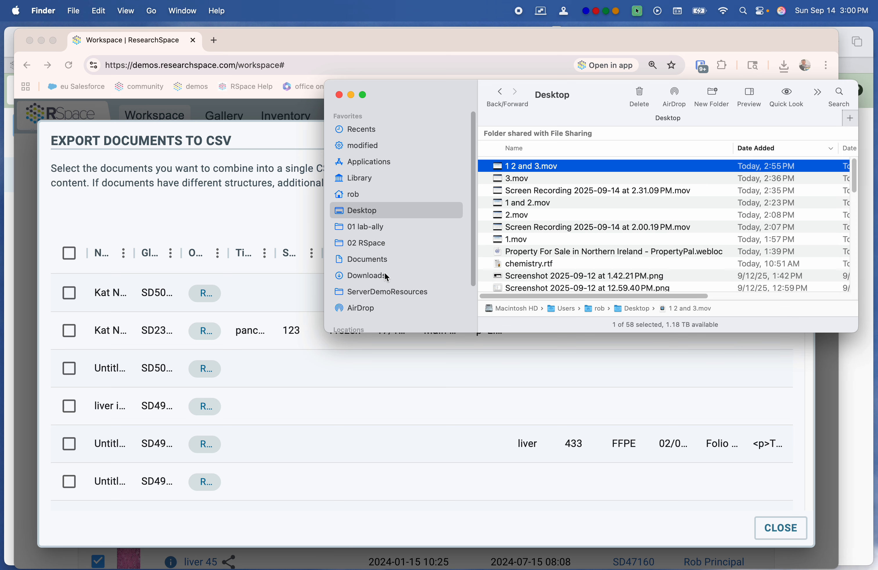
{"action": "left_click", "coordinate": [377, 280]}
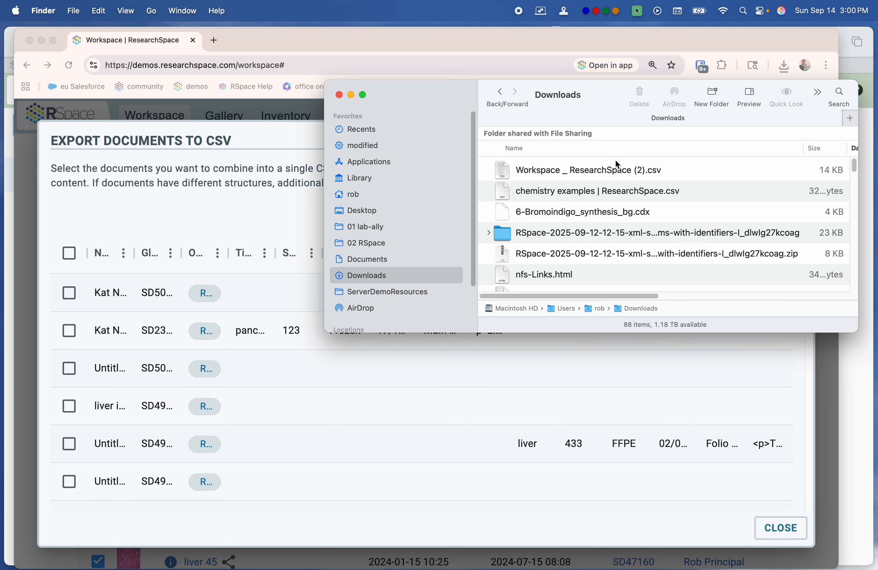
{"action": "double_click", "coordinate": [615, 174]}
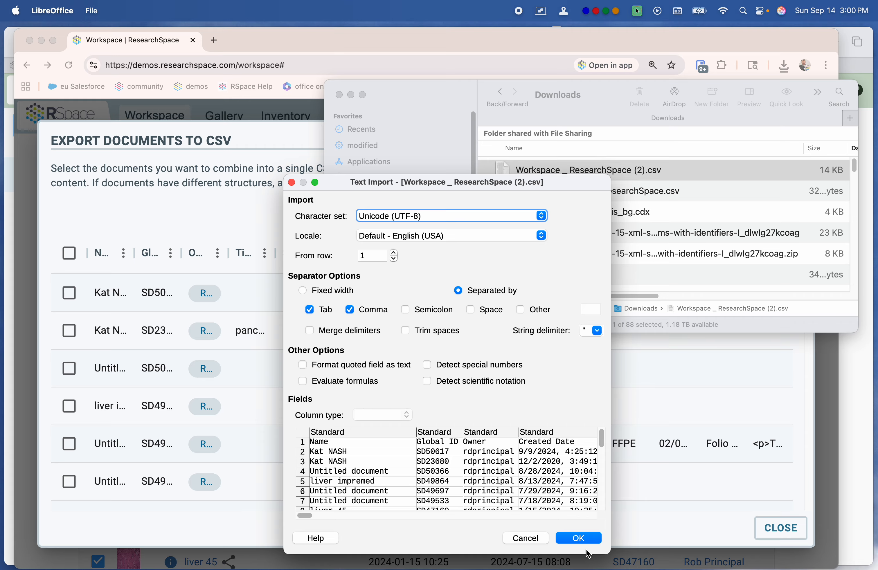
{"action": "left_click", "coordinate": [585, 541]}
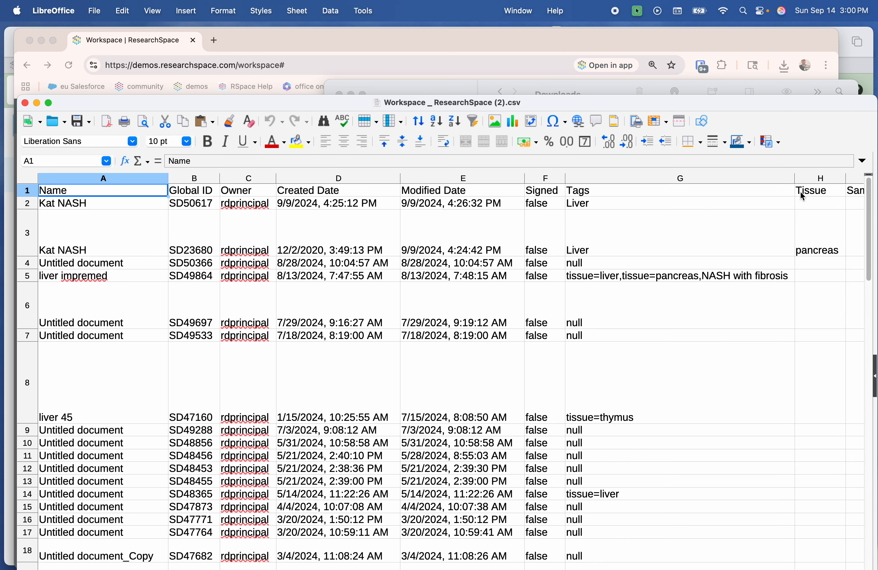
Step: Review the exported document rows in the spreadsheet, and close the spreadsheet, the Downloads window and the CSV export dialog
{"action": "left_click_drag", "start_coordinate": [790, 106], "coordinate": [781, 14]}
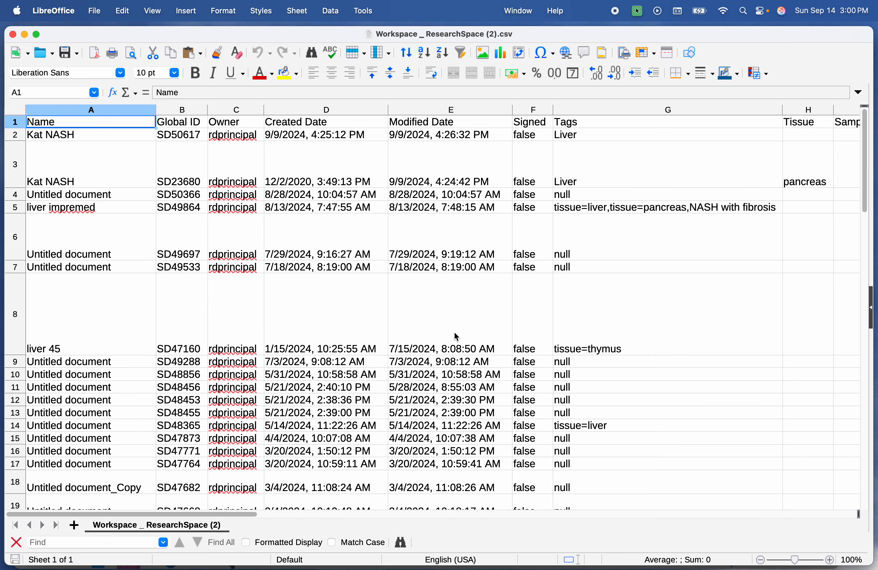
{"action": "scroll", "coordinate": [284, 373], "scroll_direction": "down", "scroll_amount": 6}
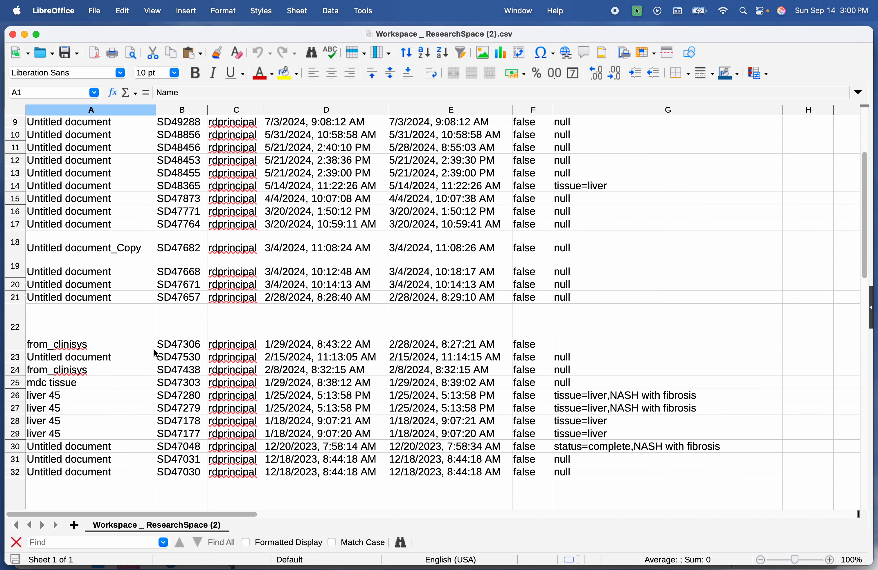
{"action": "scroll", "coordinate": [406, 389], "scroll_direction": "up", "scroll_amount": 6}
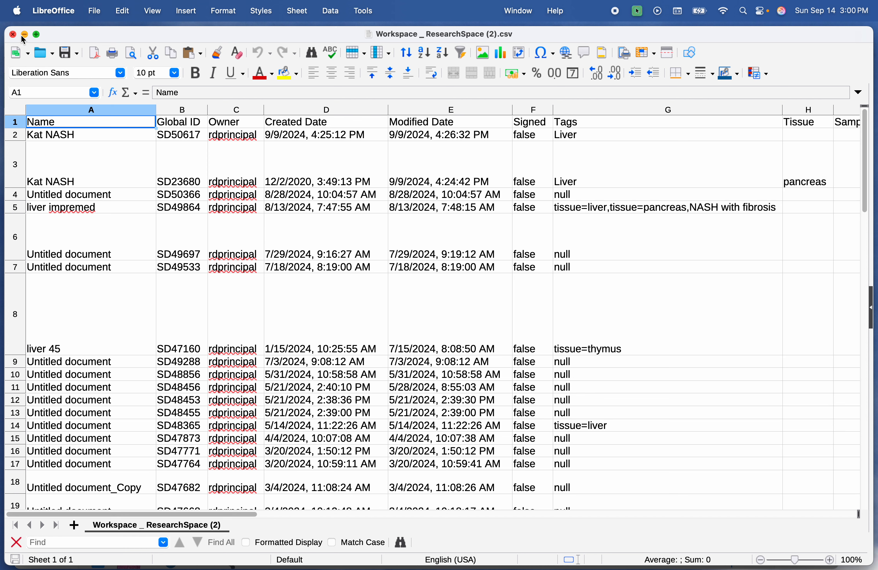
{"action": "left_click", "coordinate": [12, 34]}
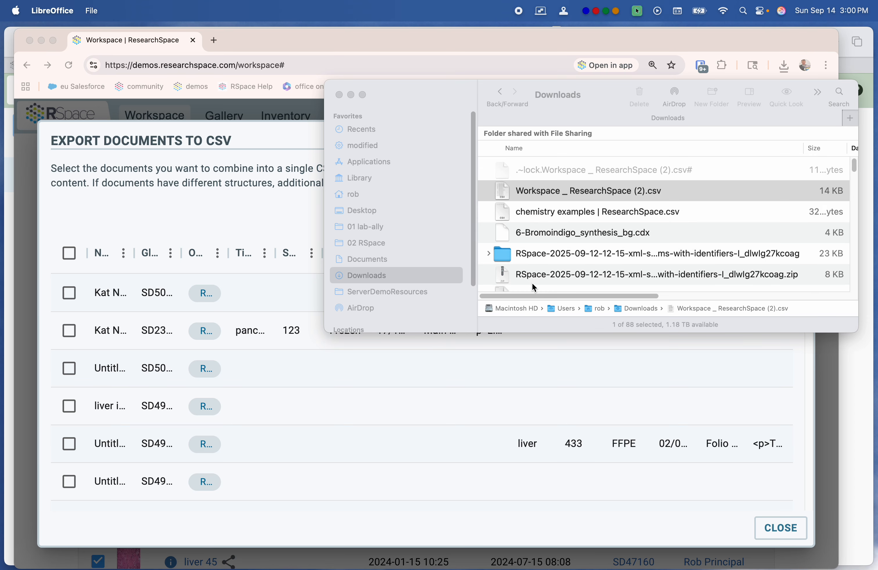
{"action": "left_click", "coordinate": [337, 94]}
{"action": "left_click", "coordinate": [339, 94]}
{"action": "left_click", "coordinate": [777, 530]}
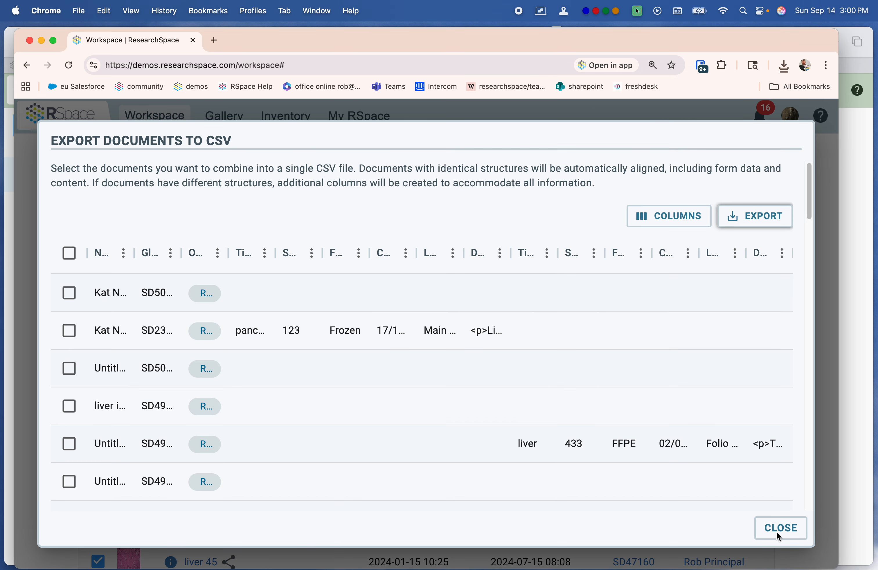
{"action": "left_click", "coordinate": [779, 529]}
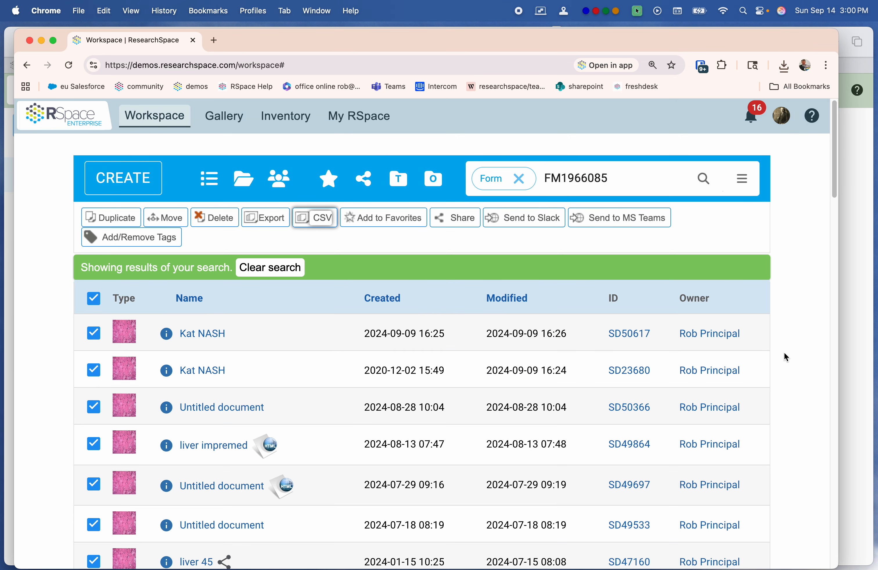
Step: Open the Workspace help and bring up the support chat for sending a message
{"action": "scroll", "coordinate": [798, 363], "scroll_direction": "down", "scroll_amount": 1}
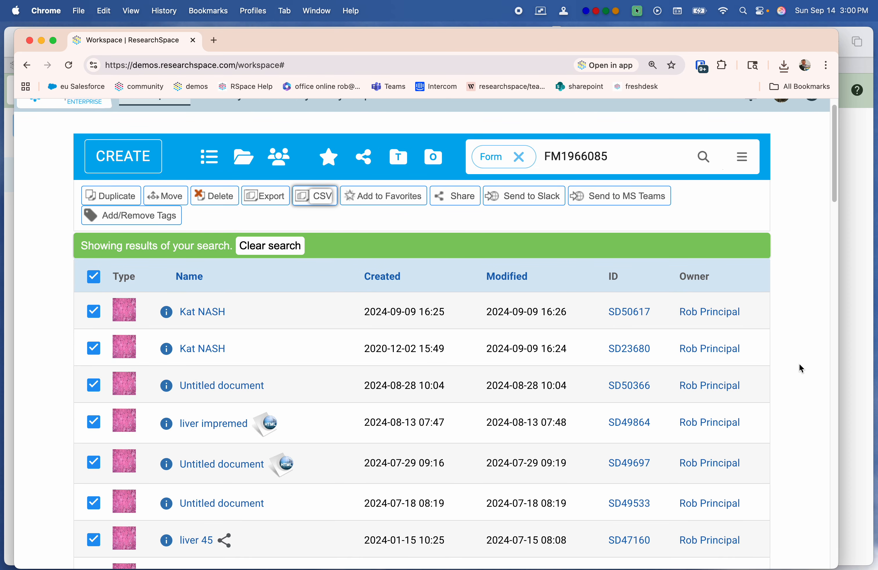
{"action": "scroll", "coordinate": [800, 364], "scroll_direction": "down", "scroll_amount": 1}
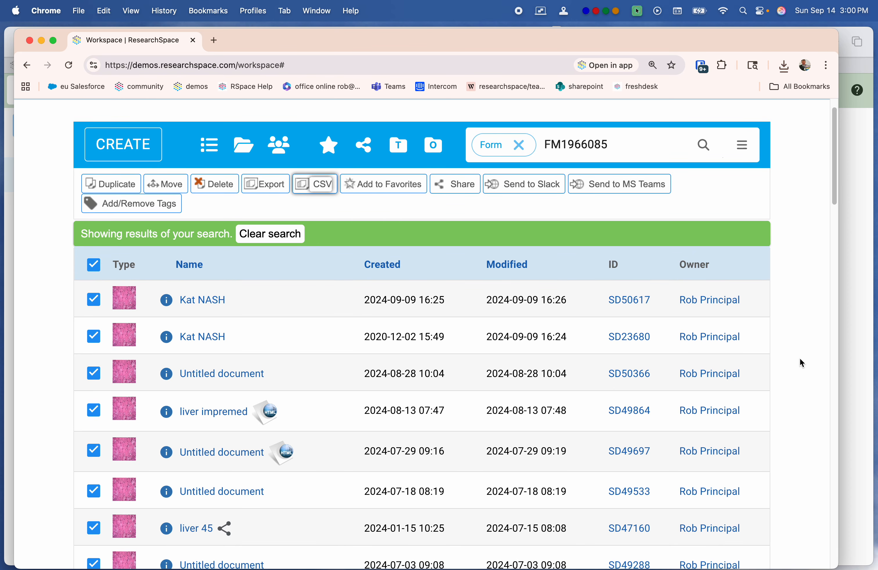
{"action": "scroll", "coordinate": [809, 232], "scroll_direction": "up", "scroll_amount": 2}
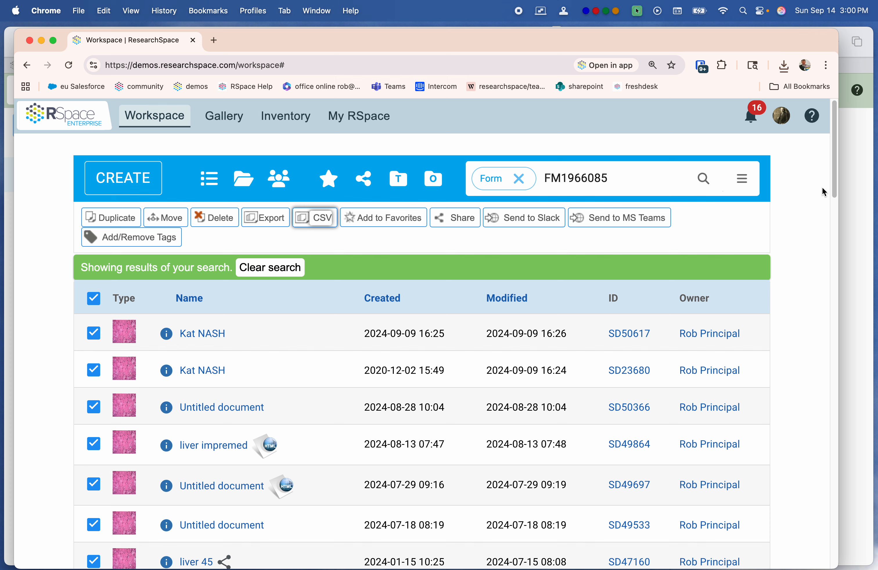
{"action": "left_click", "coordinate": [815, 117]}
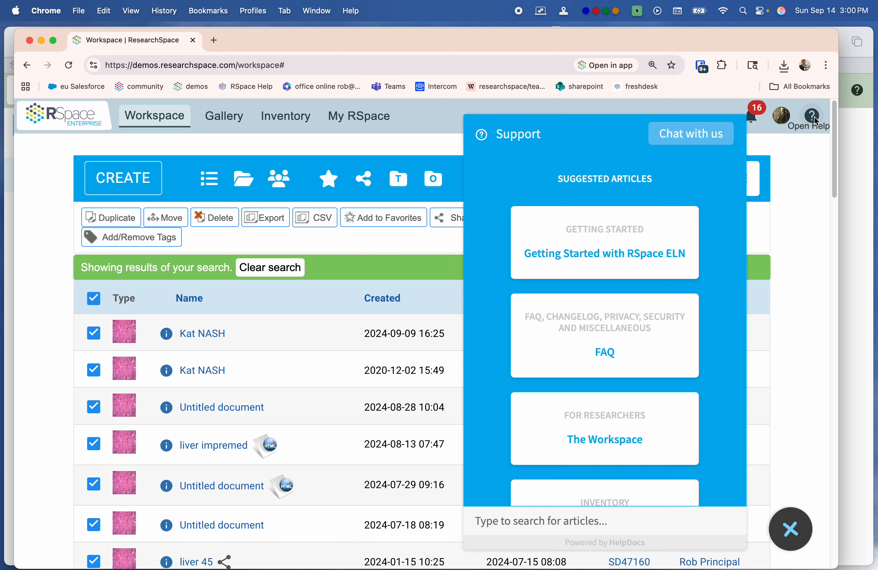
{"action": "left_click", "coordinate": [686, 133]}
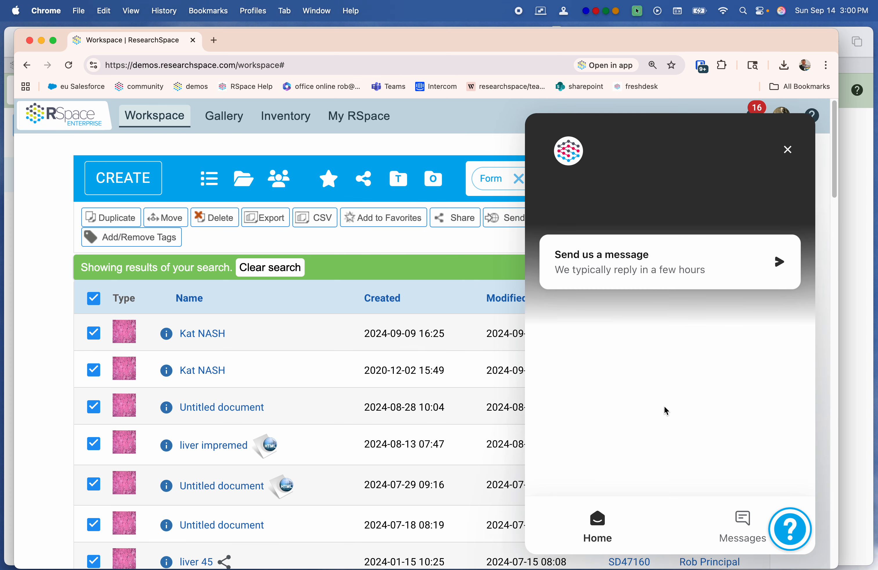